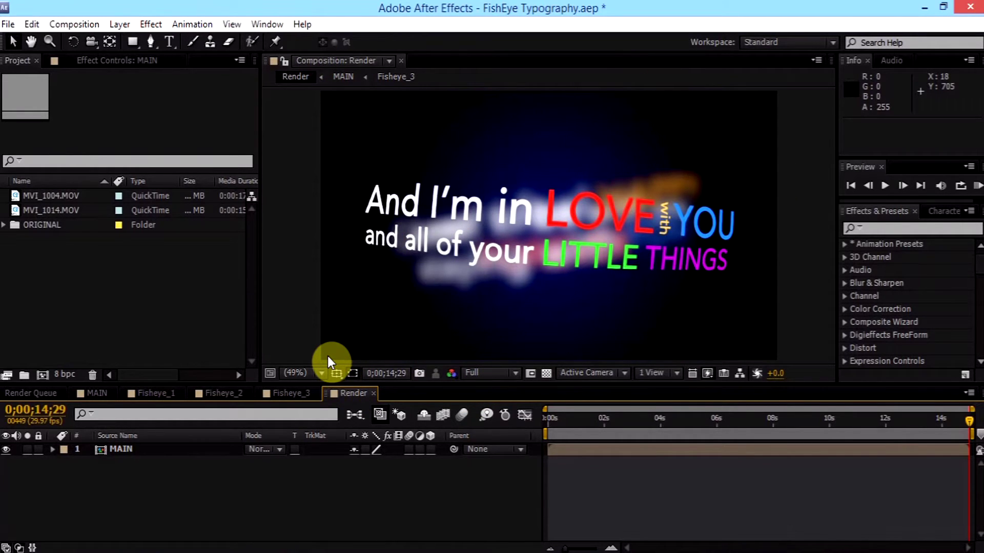
Toggle selection of the MAIN layer in the composition, leaving it selected
click(397, 471)
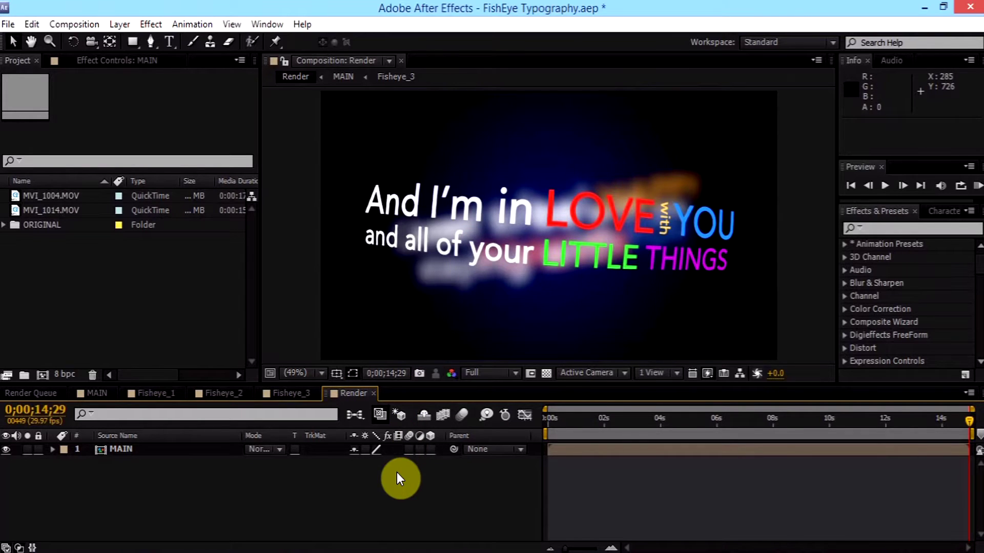
click(583, 204)
click(803, 152)
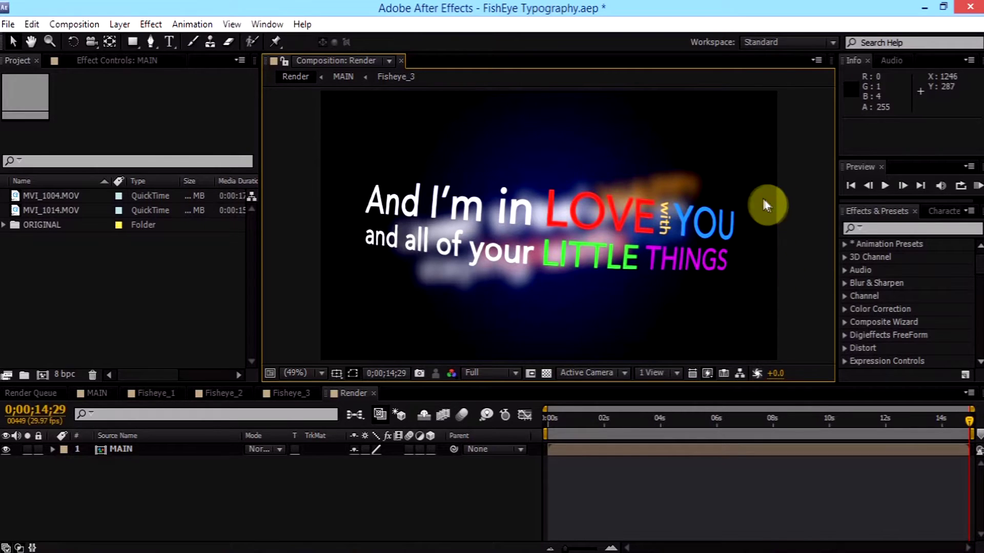
click(689, 195)
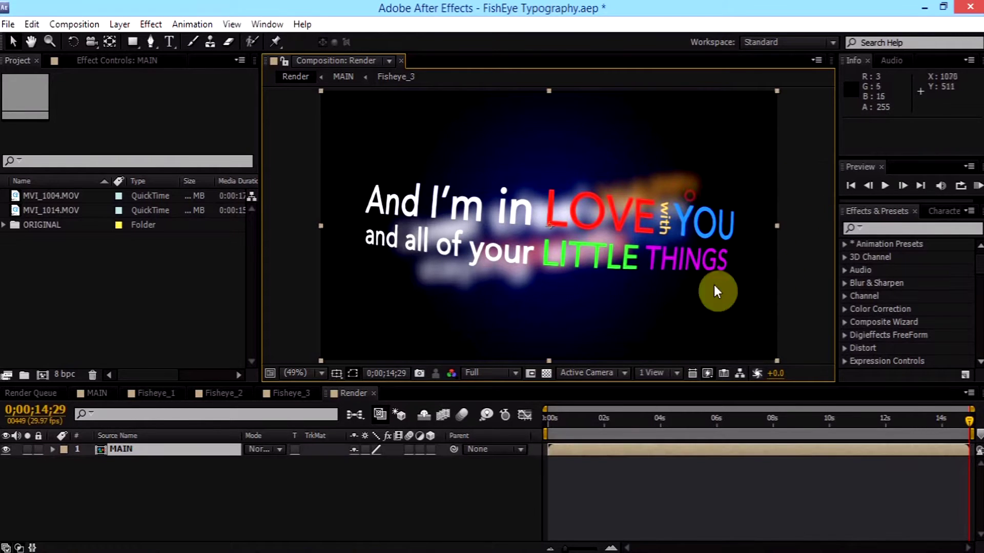
click(805, 211)
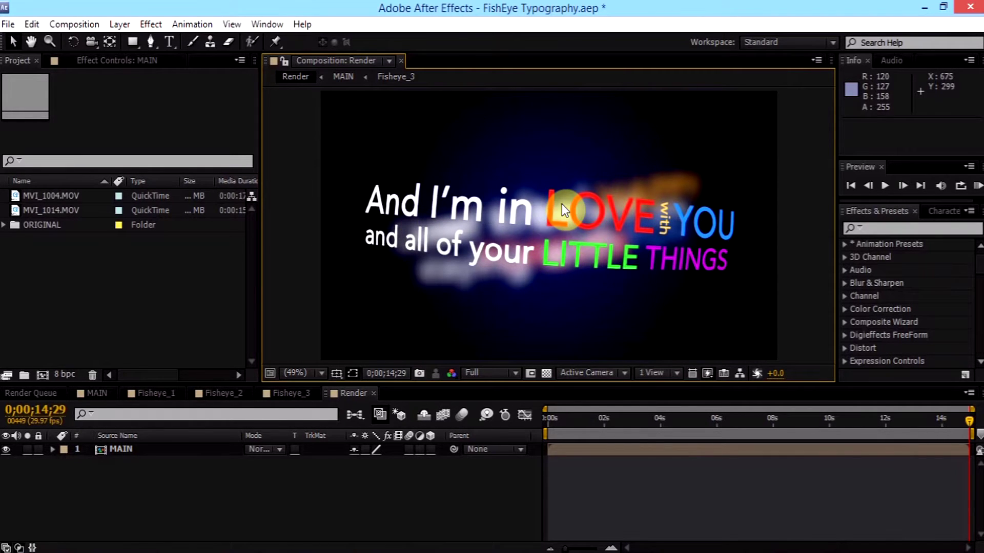
click(538, 188)
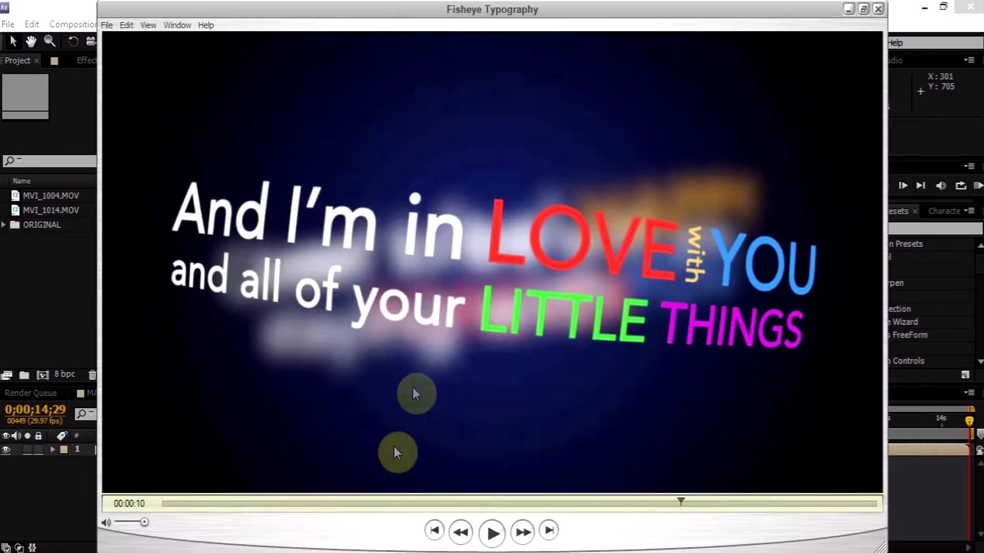
Play the rendered Fisheye Typography video from 00:00:00 and pause around 00:00:09 on LITTLE THINGS
click(162, 505)
click(490, 534)
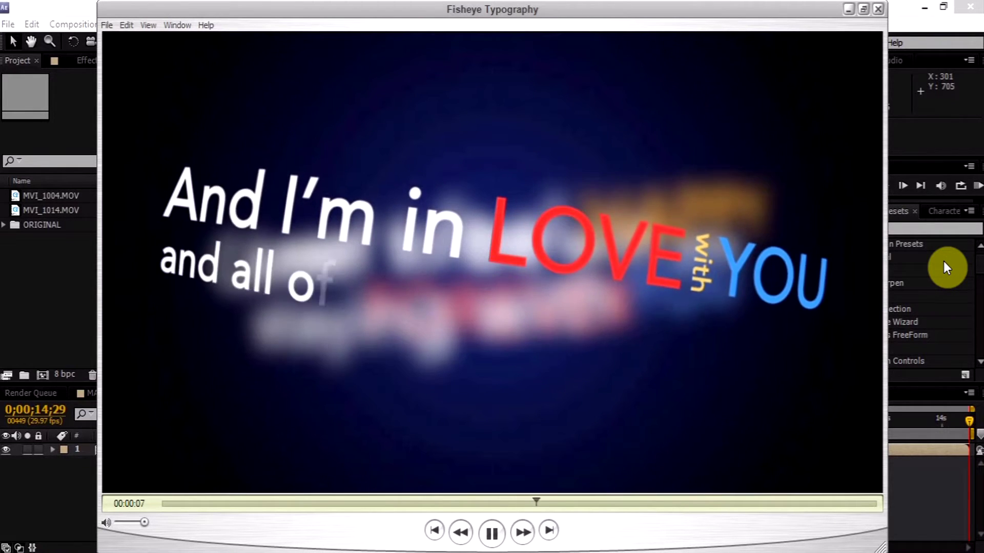
click(492, 533)
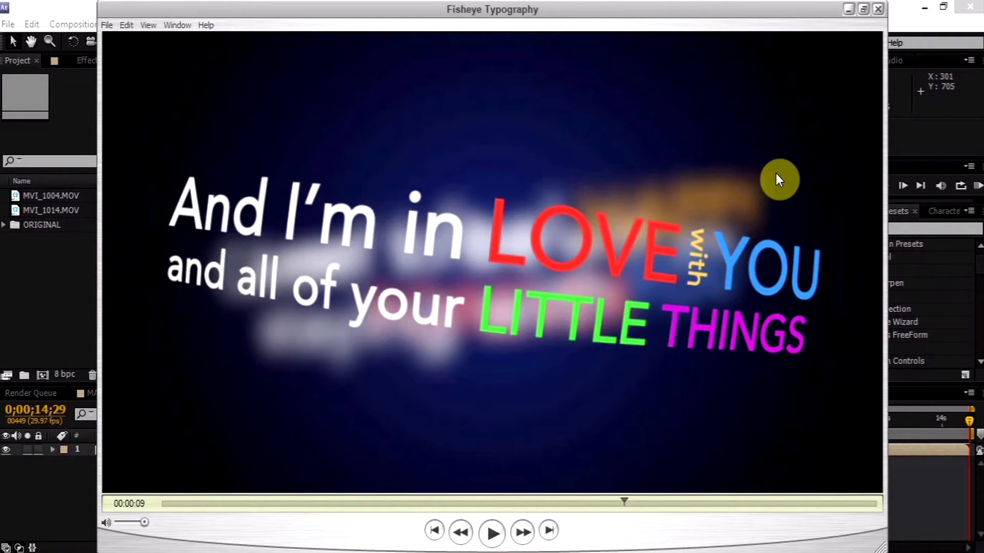
Return from QuickTime to After Effects and focus the Render timeline
click(849, 9)
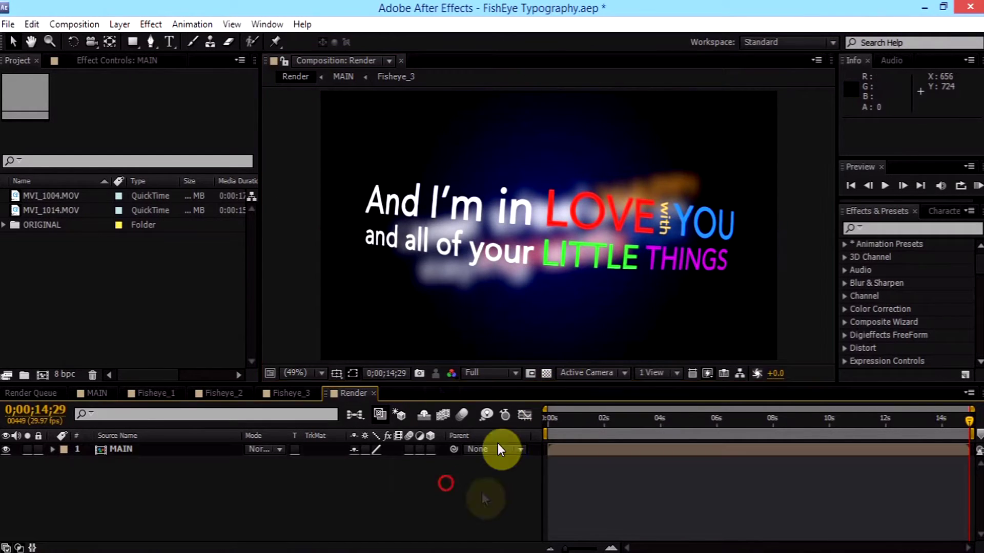
click(463, 233)
click(385, 491)
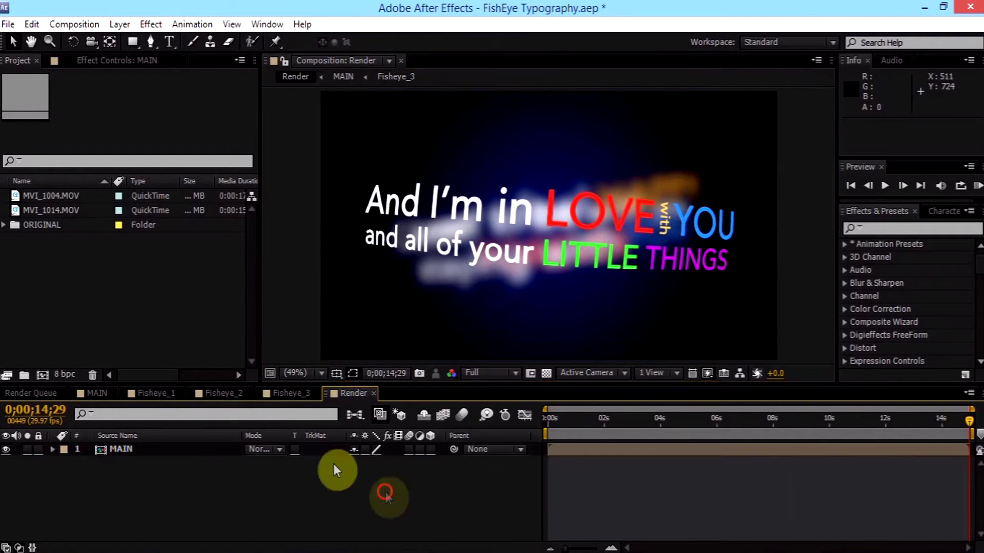
click(135, 317)
click(321, 493)
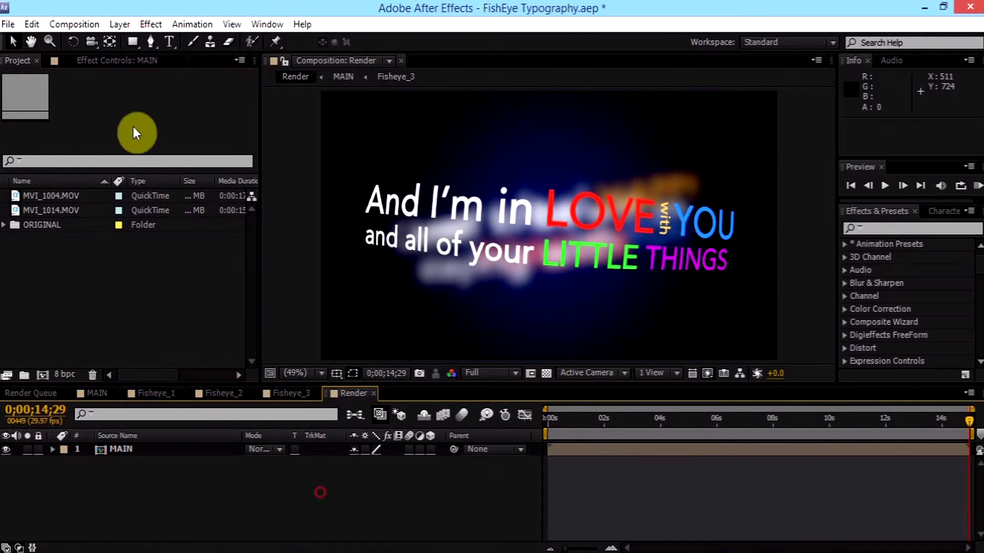
Create a composition named 'fisheye' with the HDV/HDTV 720 29.97 preset and 10 s duration
click(91, 24)
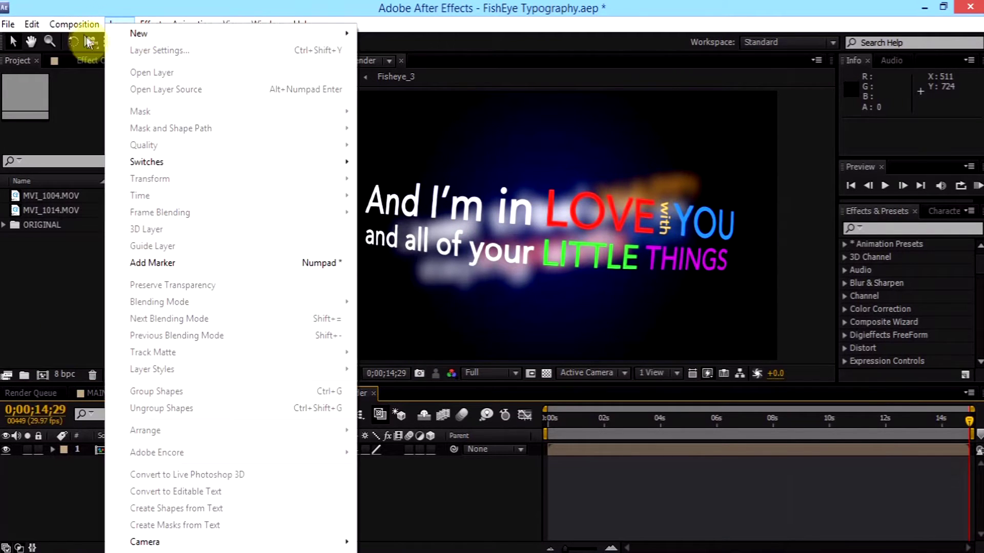
click(88, 39)
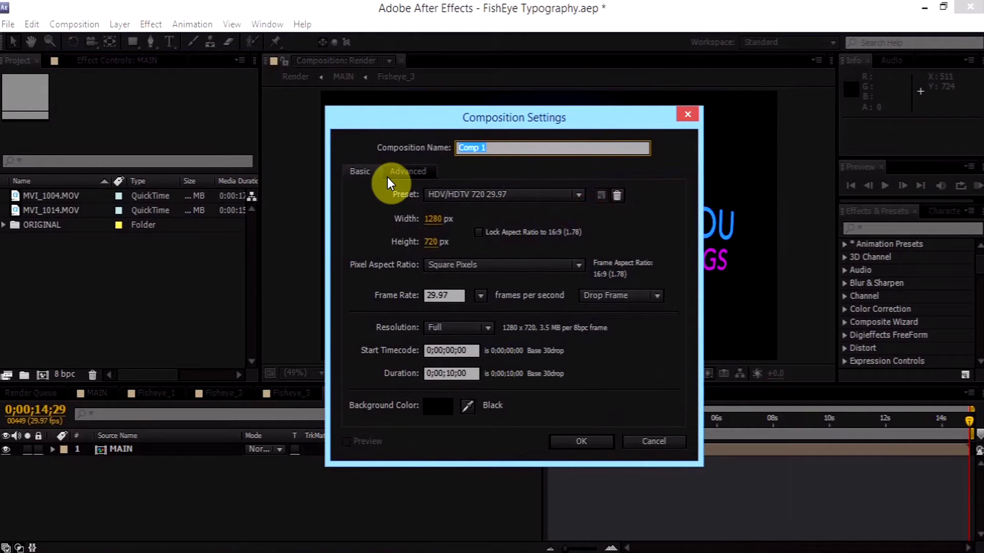
text(fisheye)
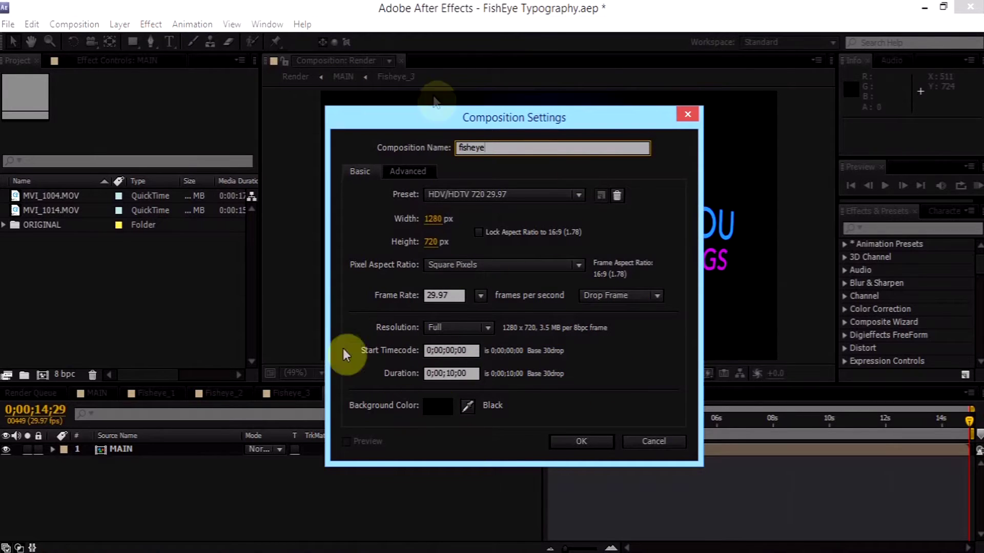
click(584, 442)
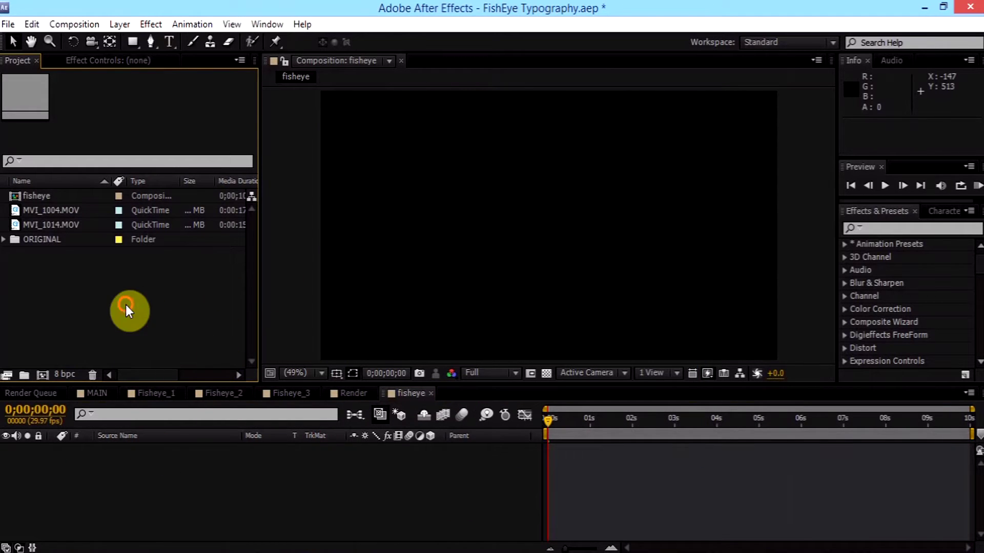
click(324, 489)
click(539, 172)
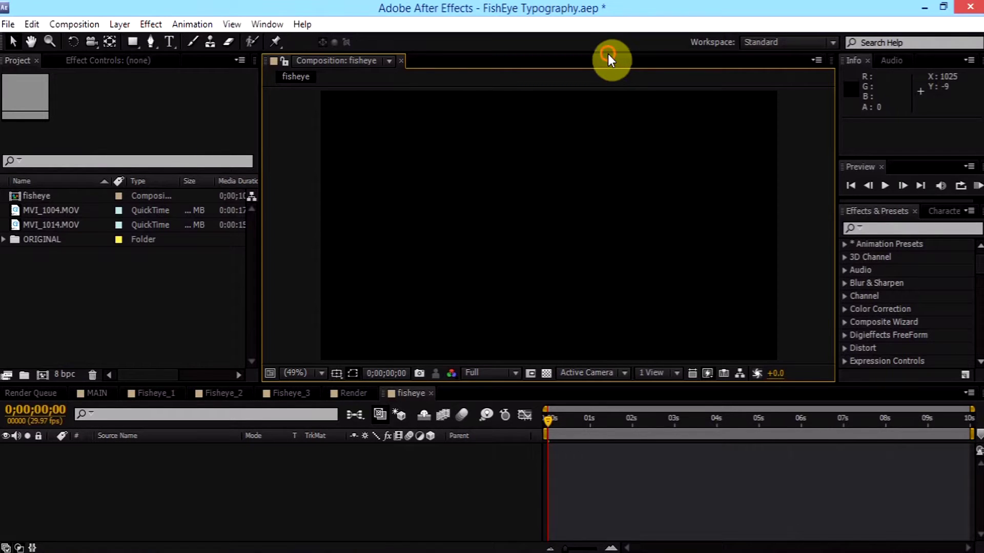
click(590, 44)
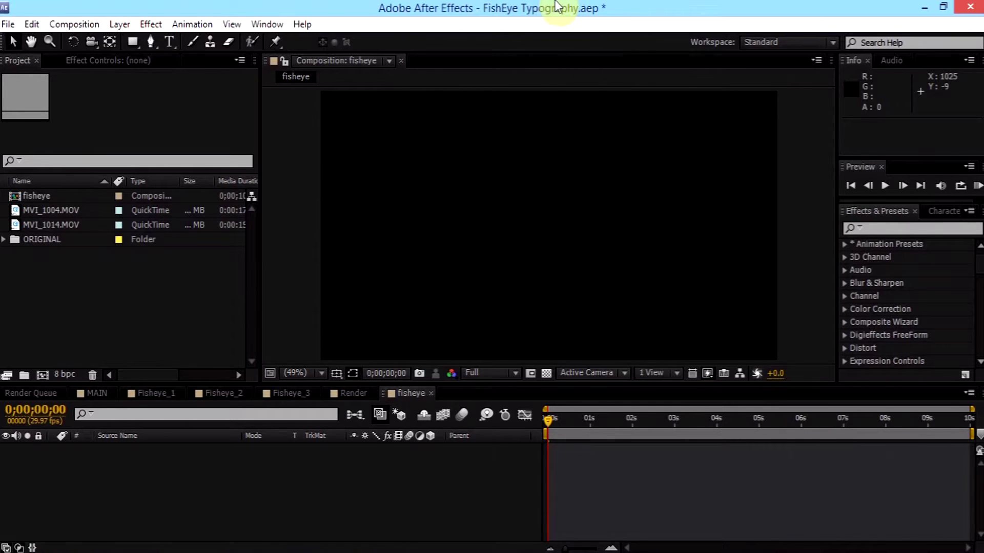
click(792, 201)
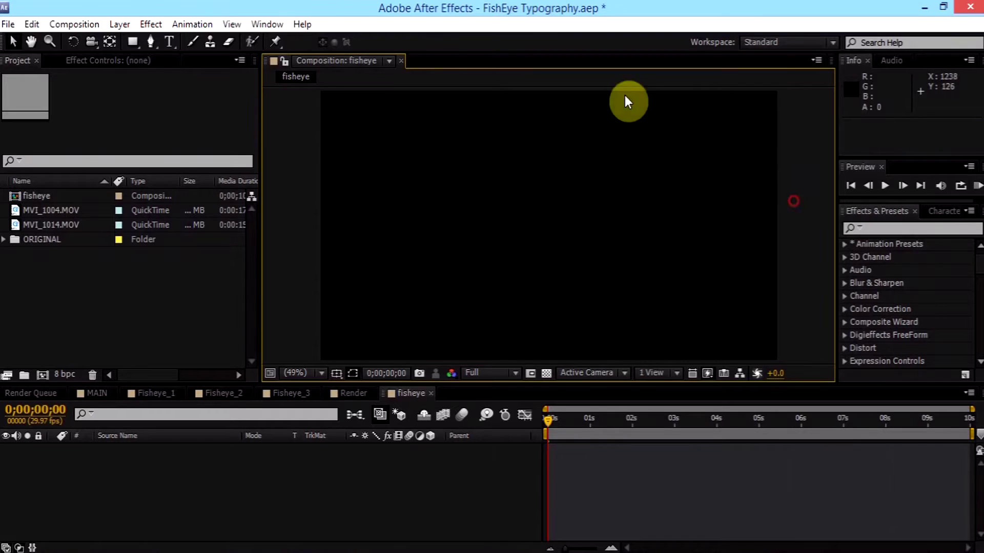
click(432, 67)
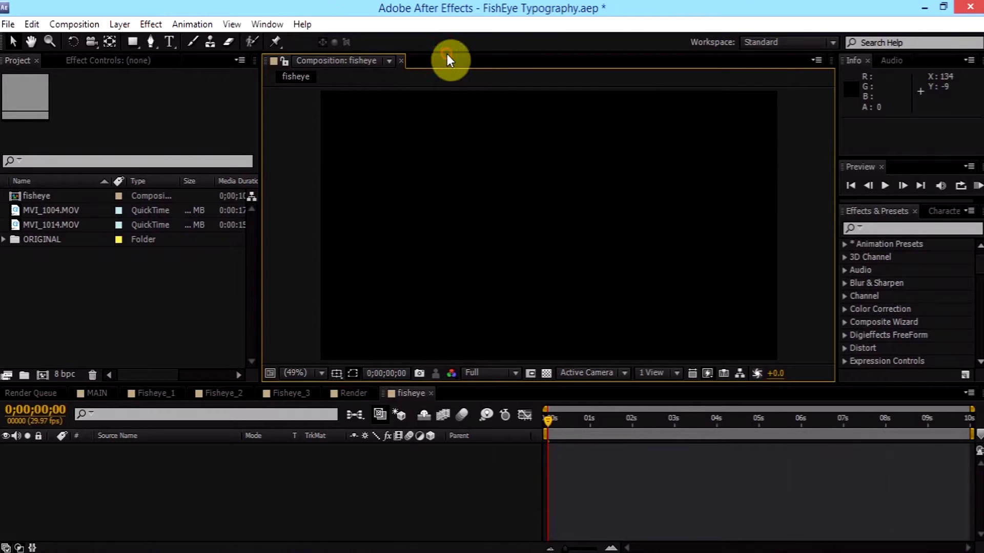
click(212, 301)
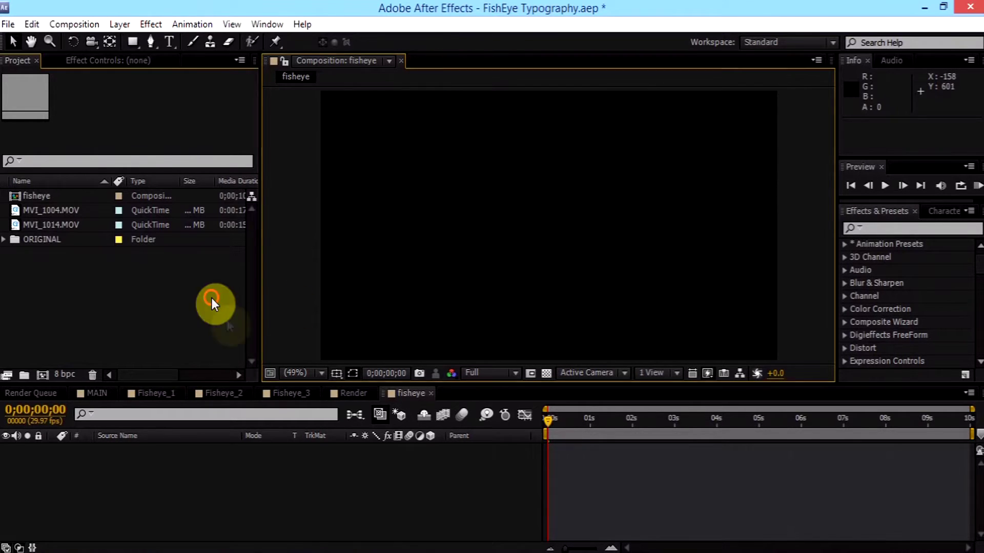
Add a new solid layer named 'bg' to the composition
right_click(374, 486)
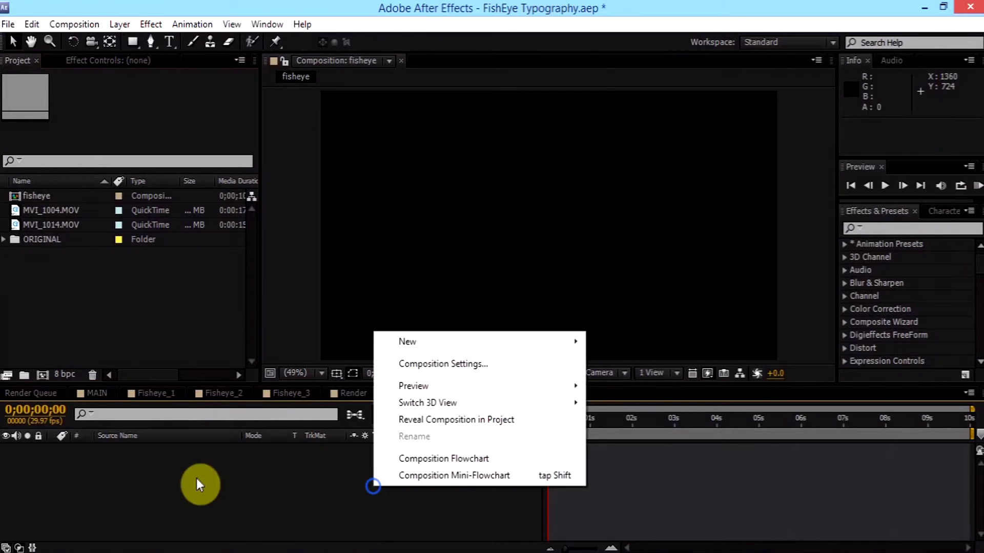
right_click(231, 474)
right_click(146, 489)
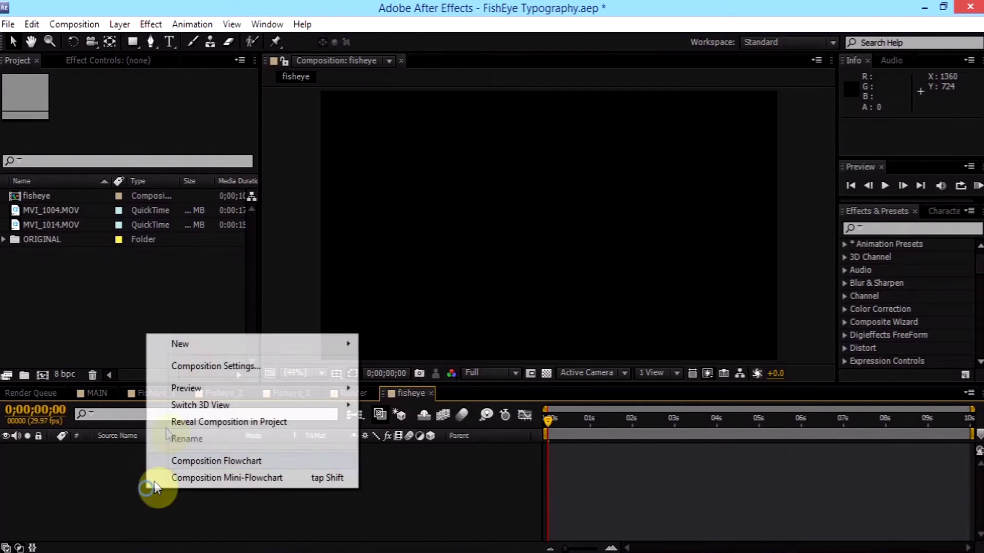
mouse_move(198, 343)
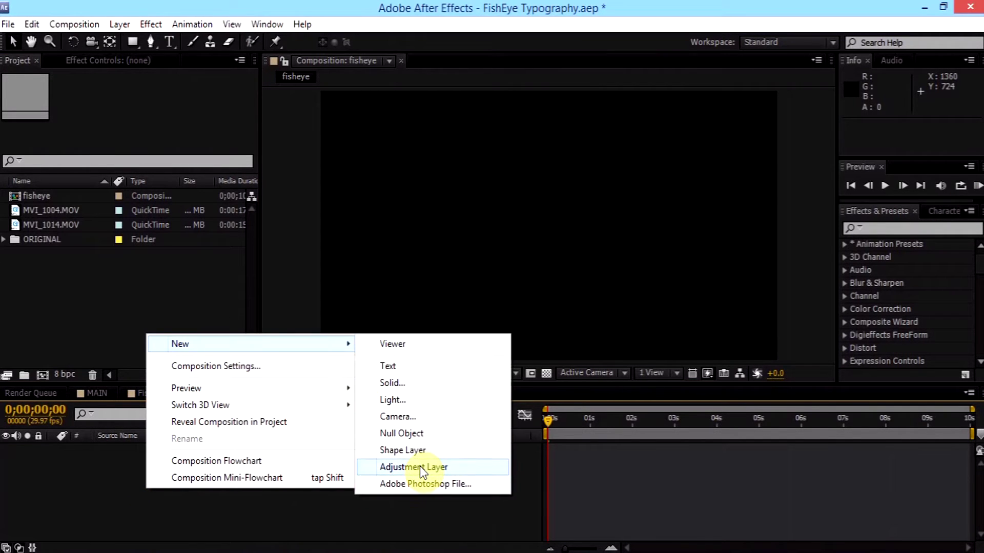
click(399, 383)
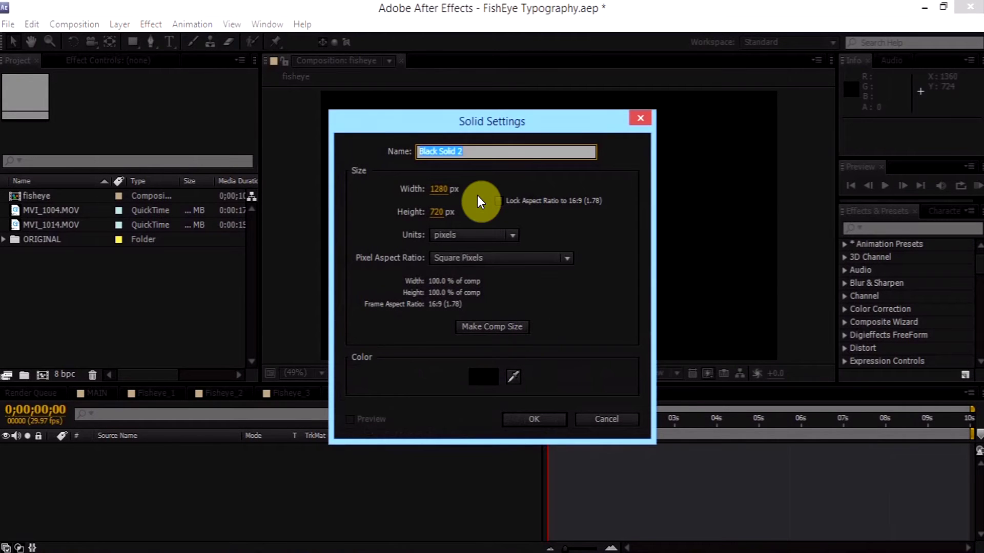
key(BackSpace)
text(bg)
key(Return)
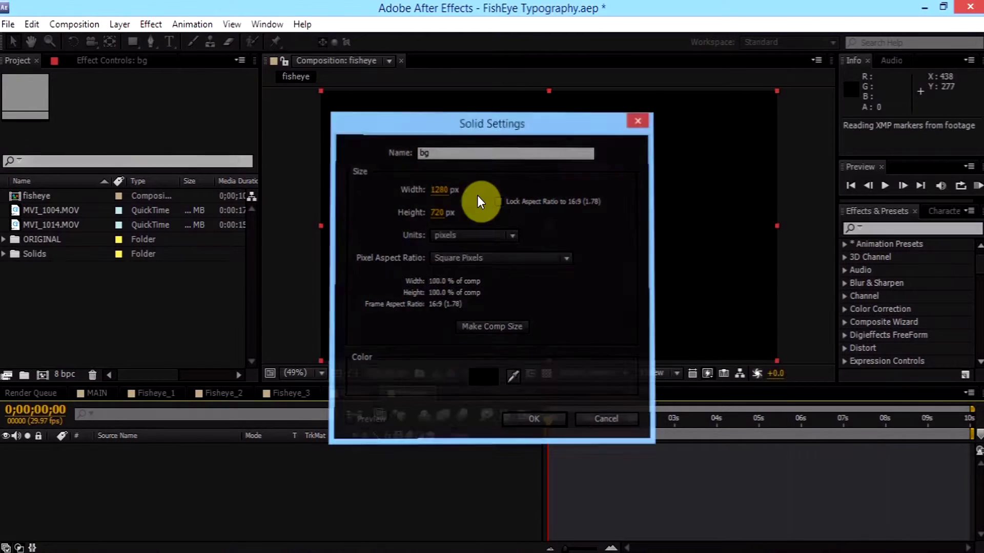
Apply the Ramp effect to the bg solid, undoing an accidental layer move
click(153, 24)
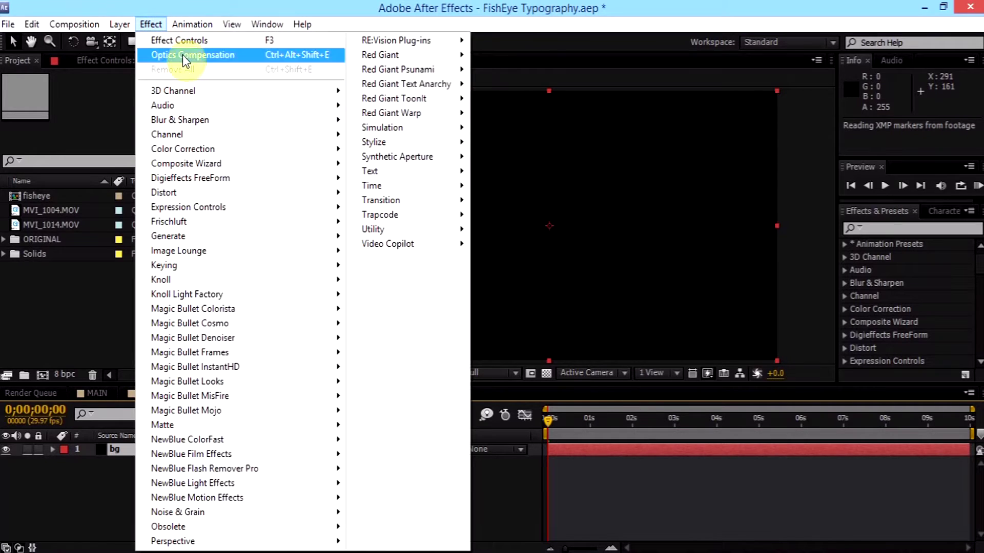
mouse_move(214, 232)
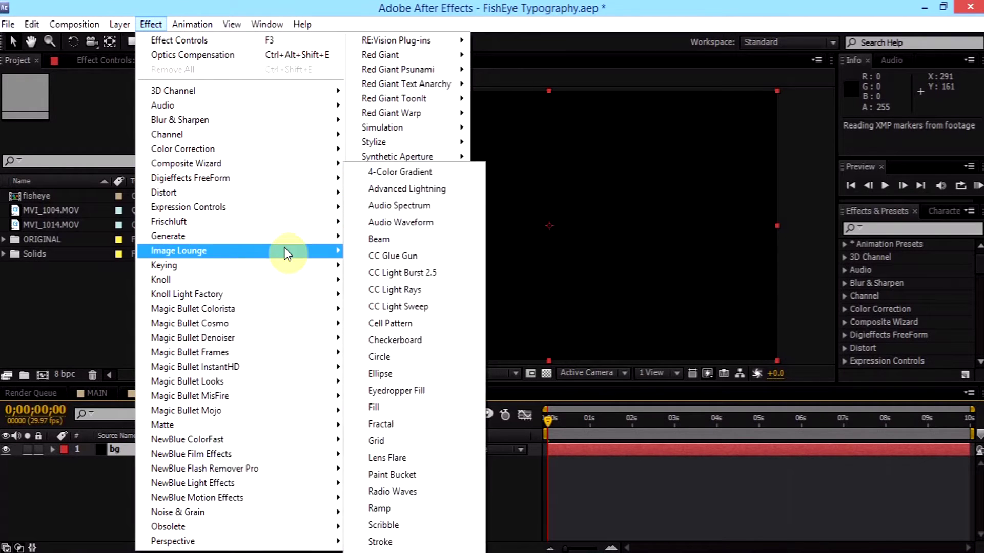
click(381, 508)
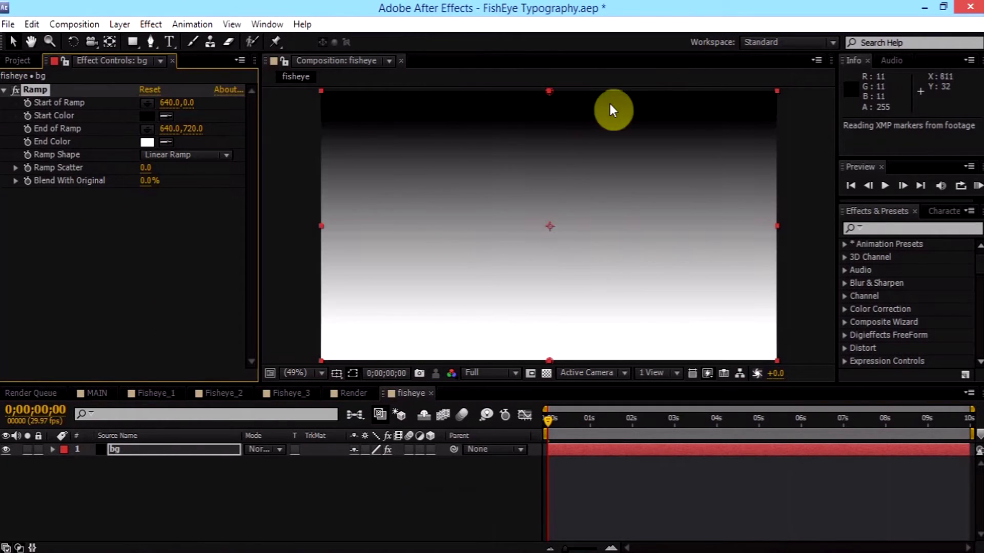
drag(544, 95, 534, 156)
key(ctrl+z)
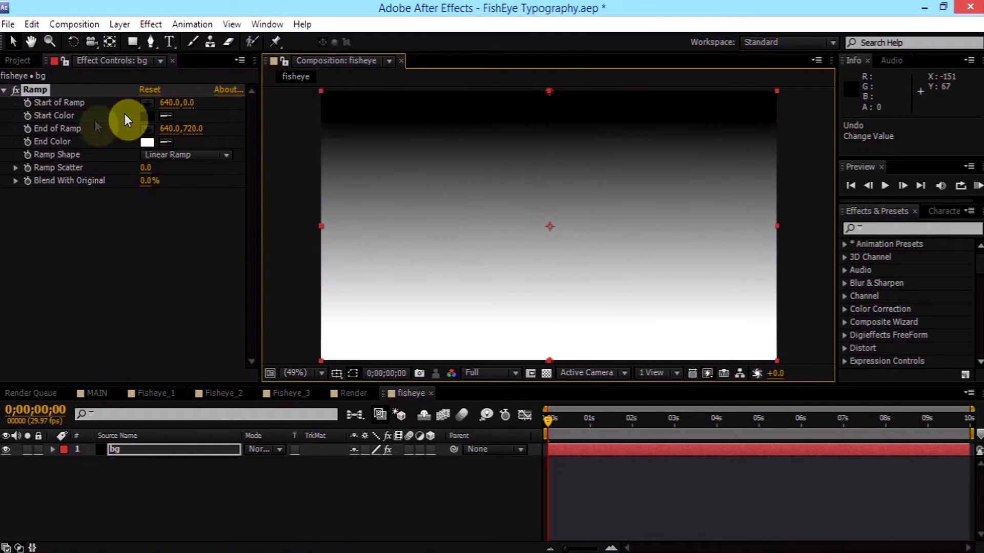
Make the ramp radial with its start point centred and end point far below the frame
click(176, 154)
click(190, 188)
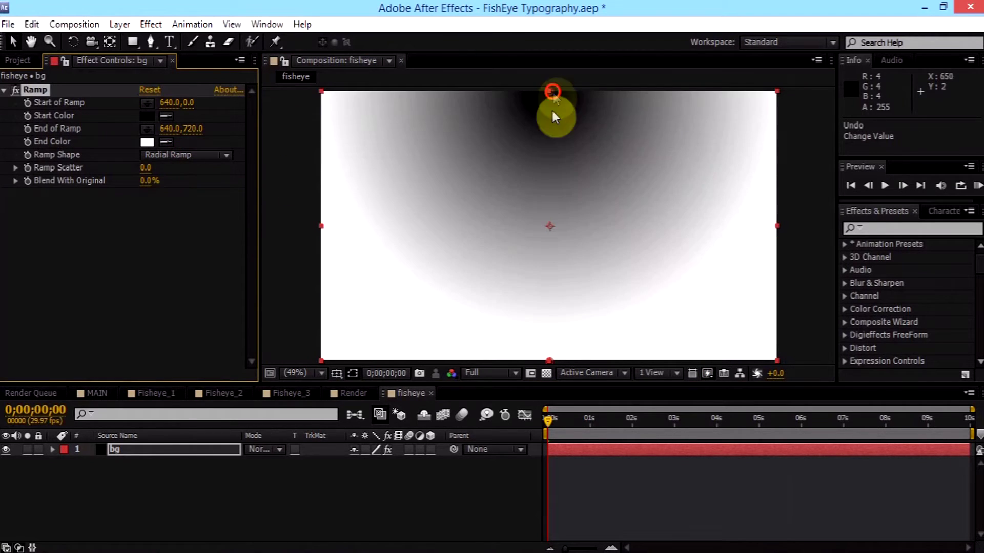
drag(549, 93, 552, 229)
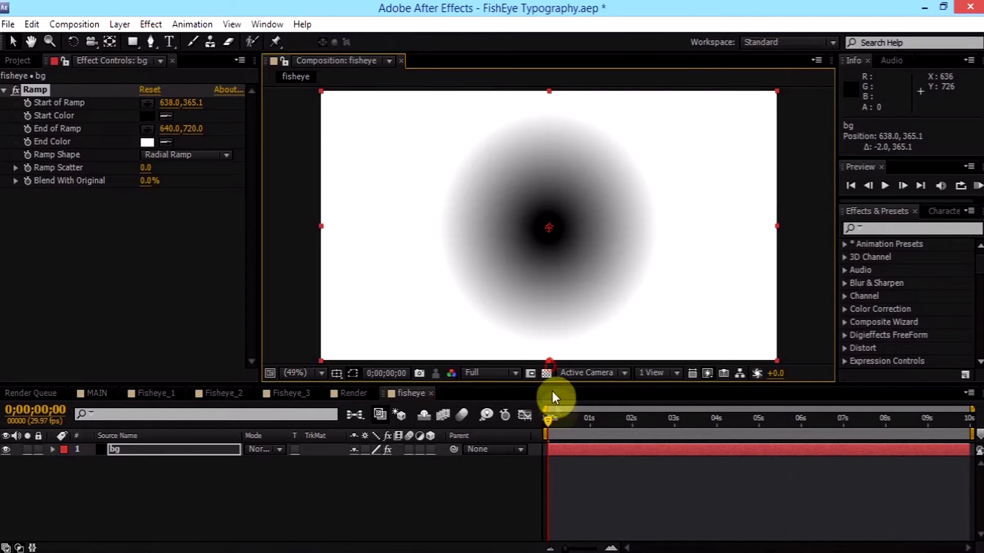
drag(552, 391, 548, 525)
Set the ramp's End Color to black and Start Color to dark blue 062132
click(147, 115)
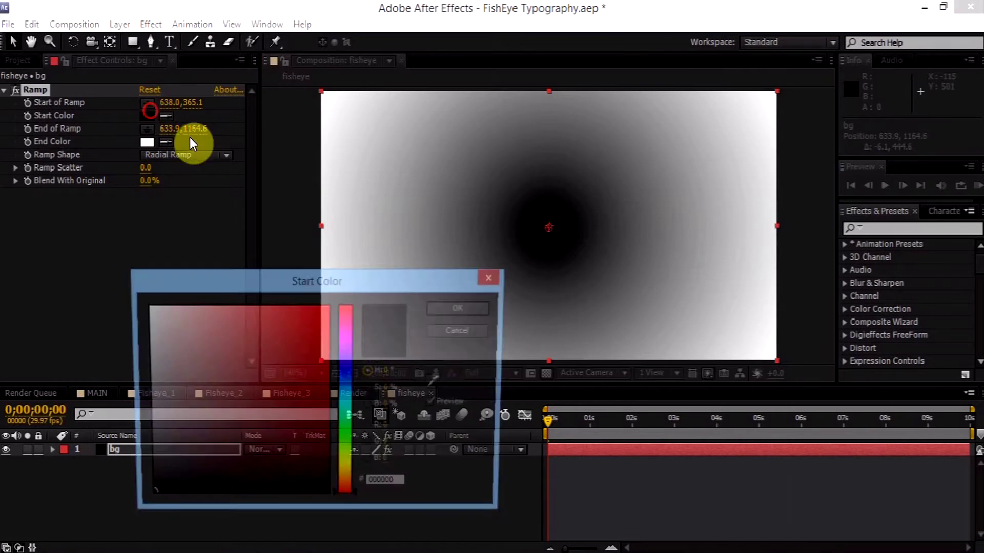
drag(259, 346, 97, 520)
click(463, 309)
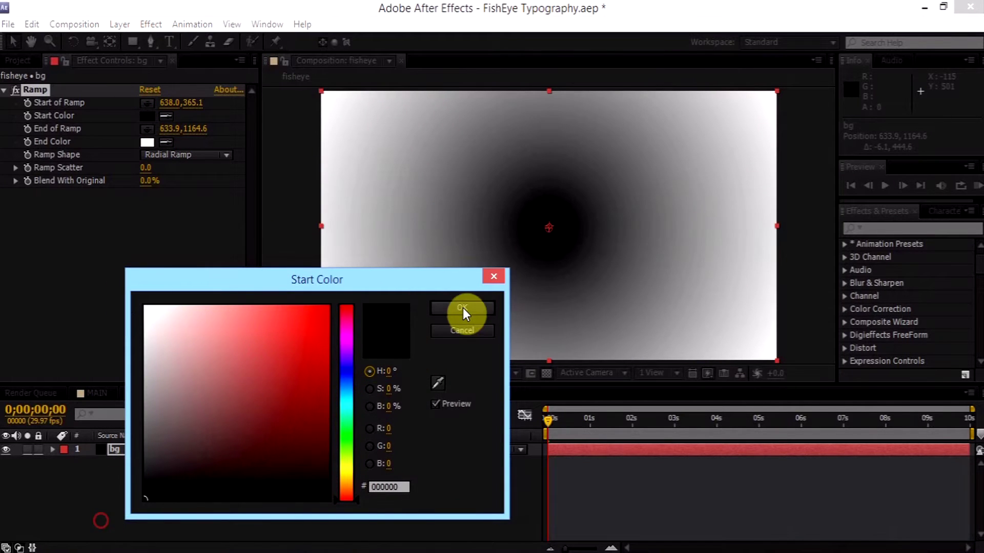
click(147, 142)
drag(214, 310, 76, 547)
click(462, 308)
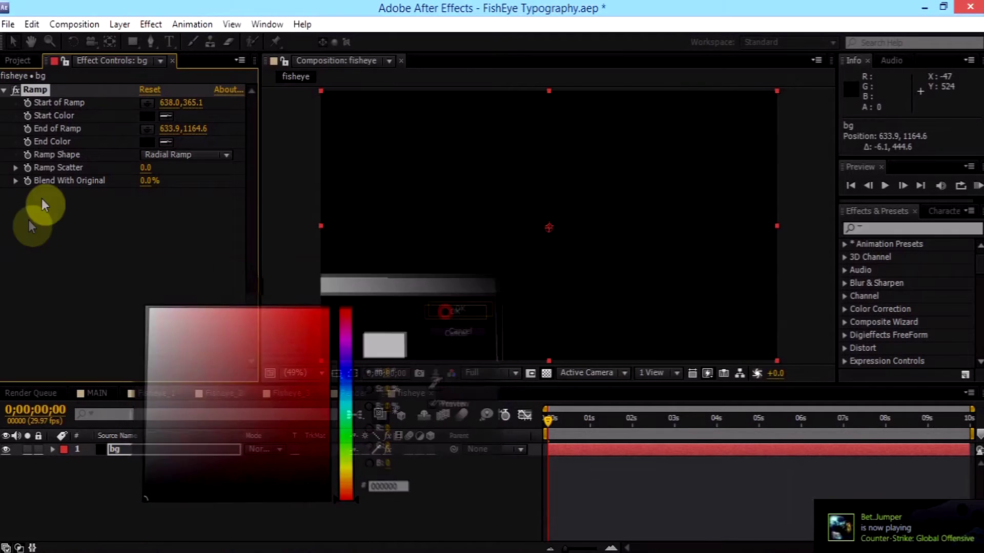
click(148, 116)
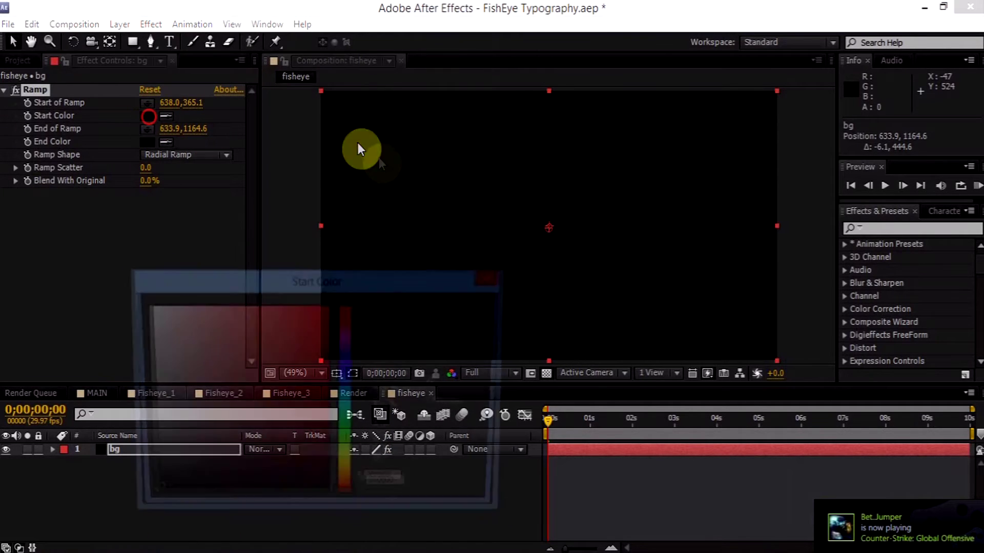
drag(248, 400, 351, 392)
drag(306, 476, 308, 462)
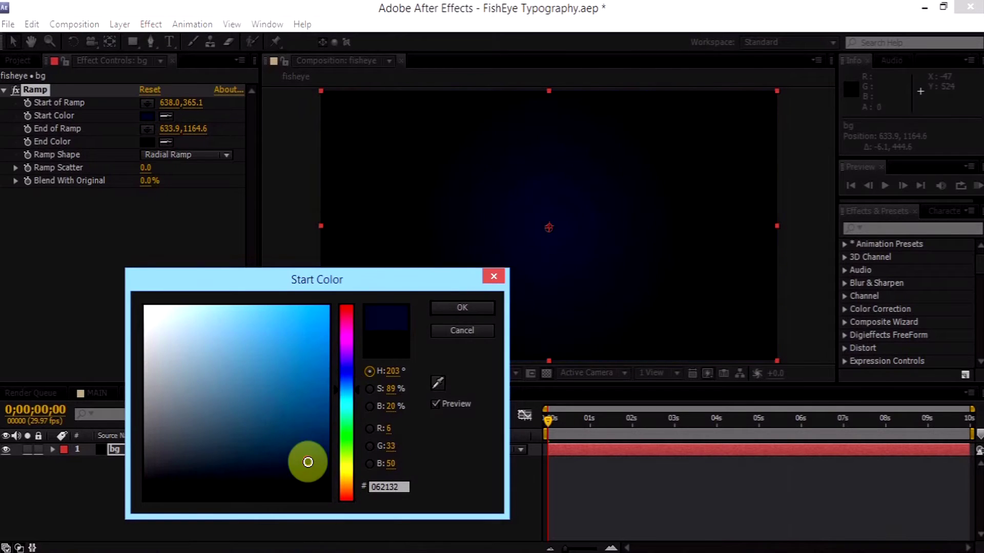
click(463, 307)
Type 'fisheye' as a new text layer and position it at the composition centre
right_click(181, 536)
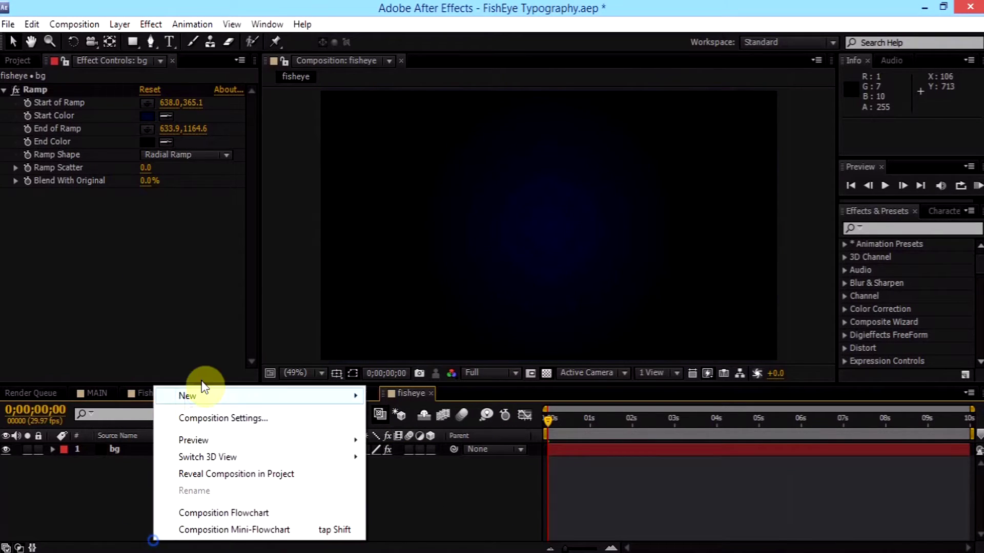
click(93, 472)
key(ctrl+t)
click(520, 238)
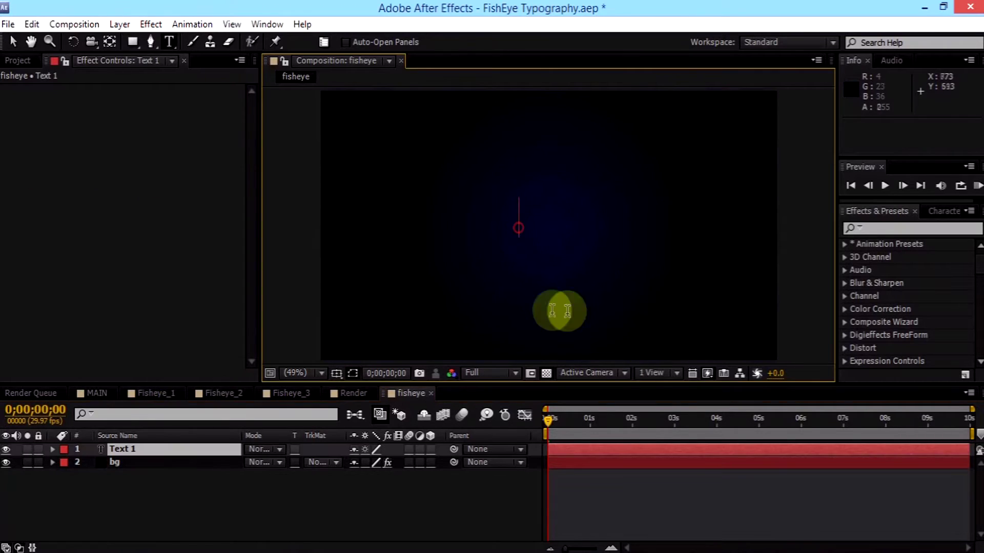
text(fise)
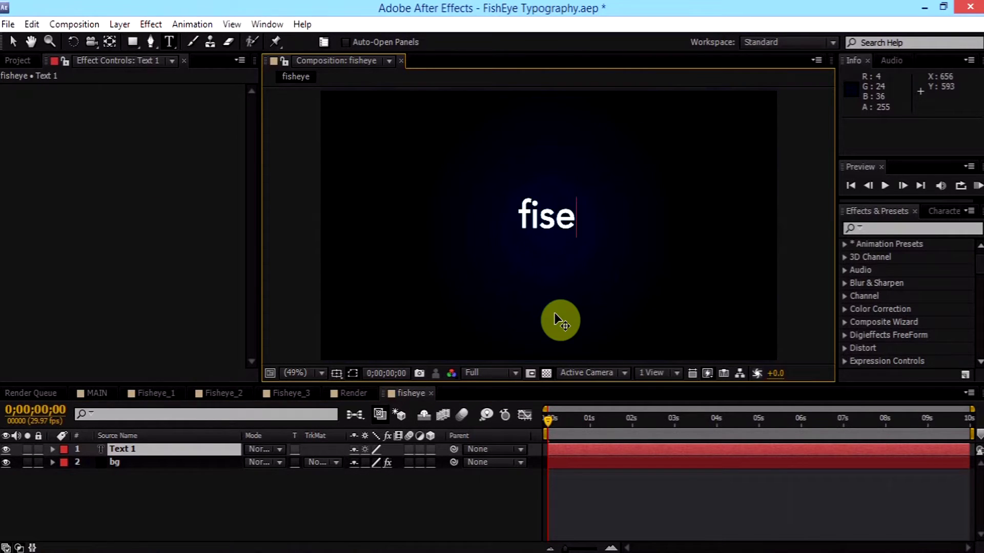
key(BackSpace)
text(h eye)
click(14, 41)
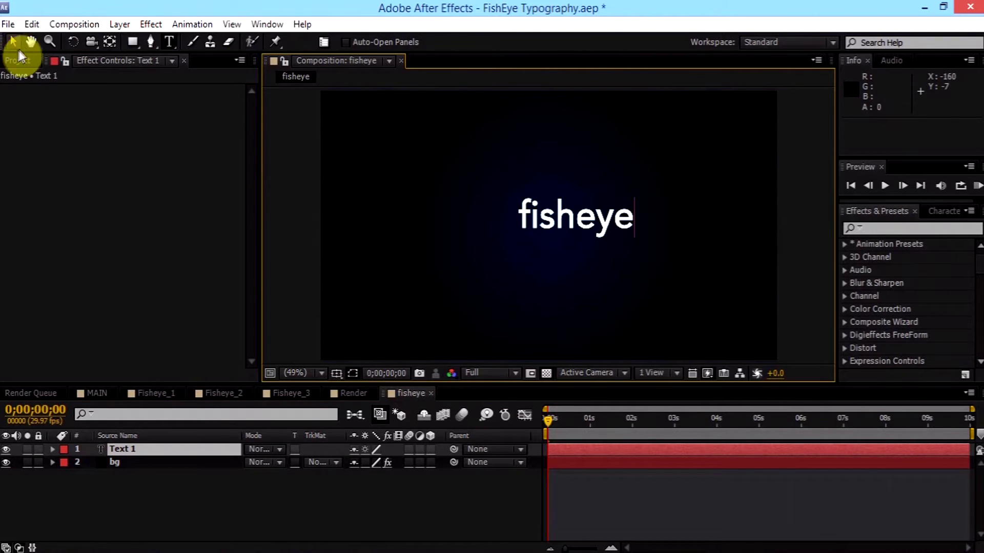
drag(578, 231, 568, 237)
Add a new adjustment layer at the top of the timeline
click(618, 495)
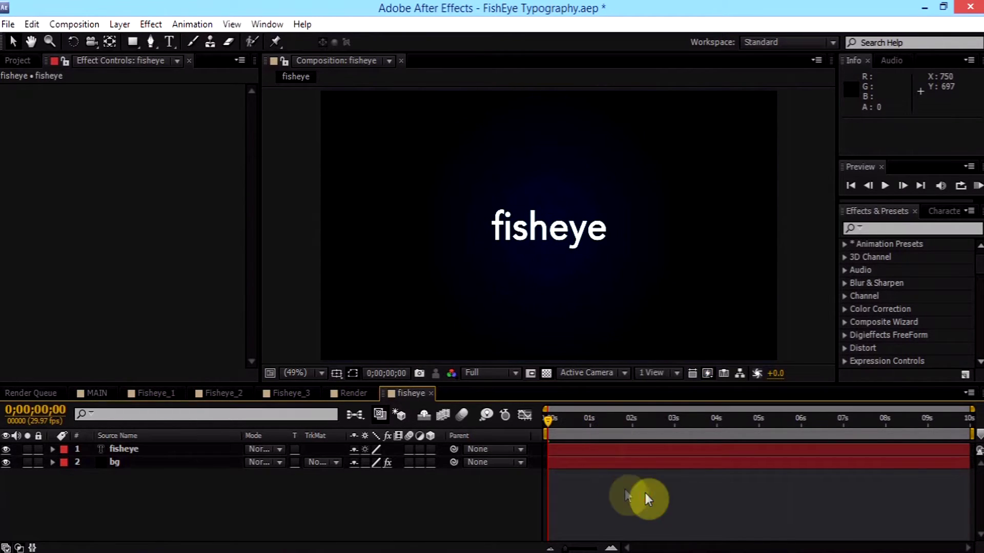
click(551, 233)
click(682, 463)
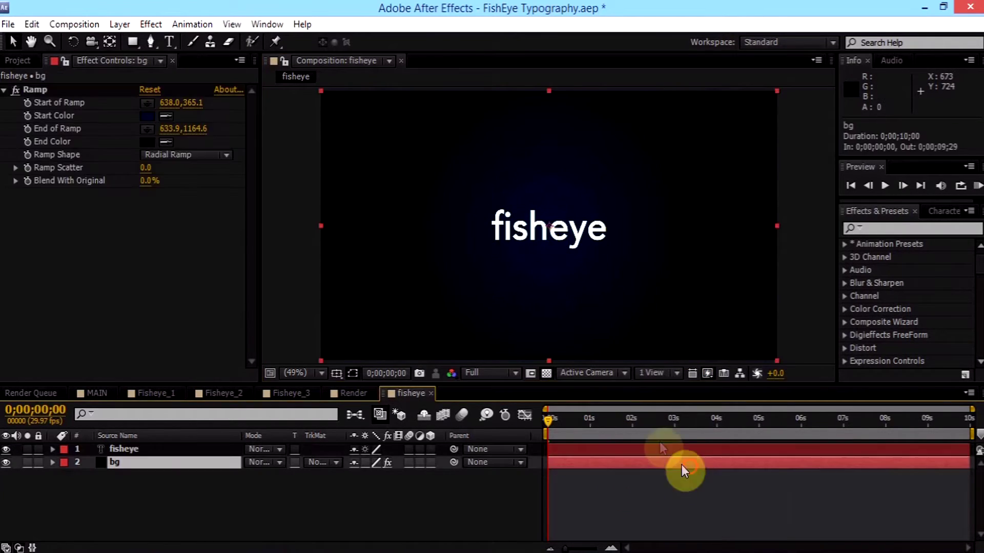
click(183, 518)
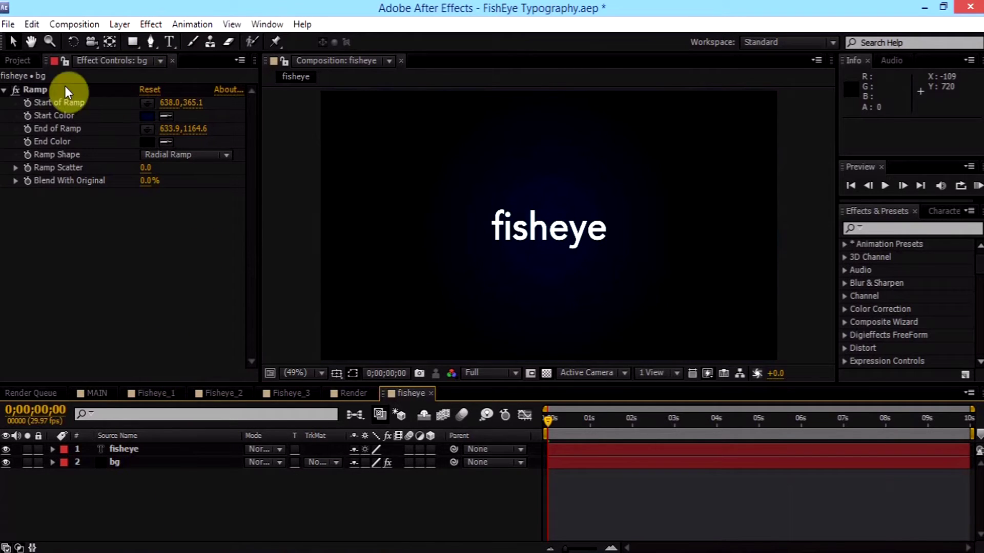
right_click(158, 441)
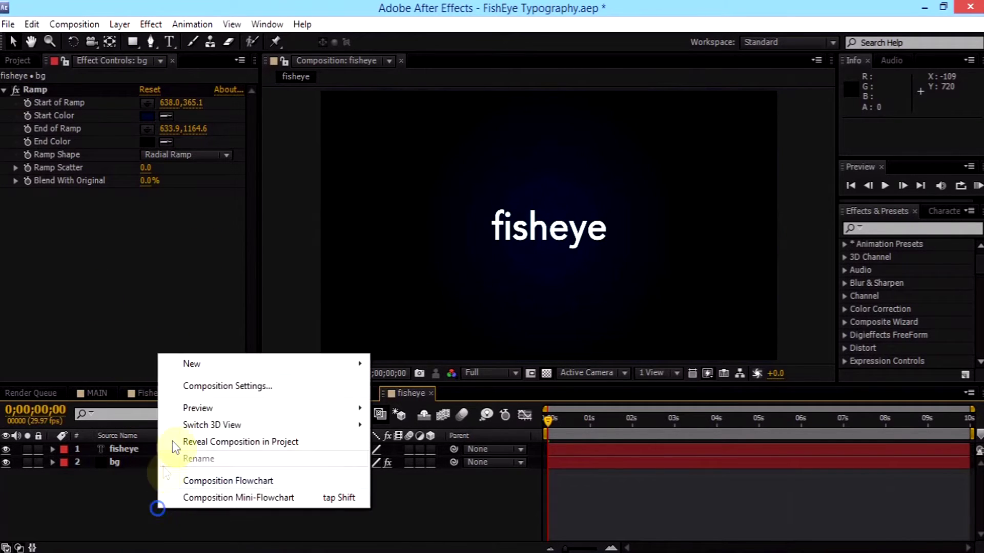
click(62, 518)
right_click(202, 493)
mouse_move(252, 366)
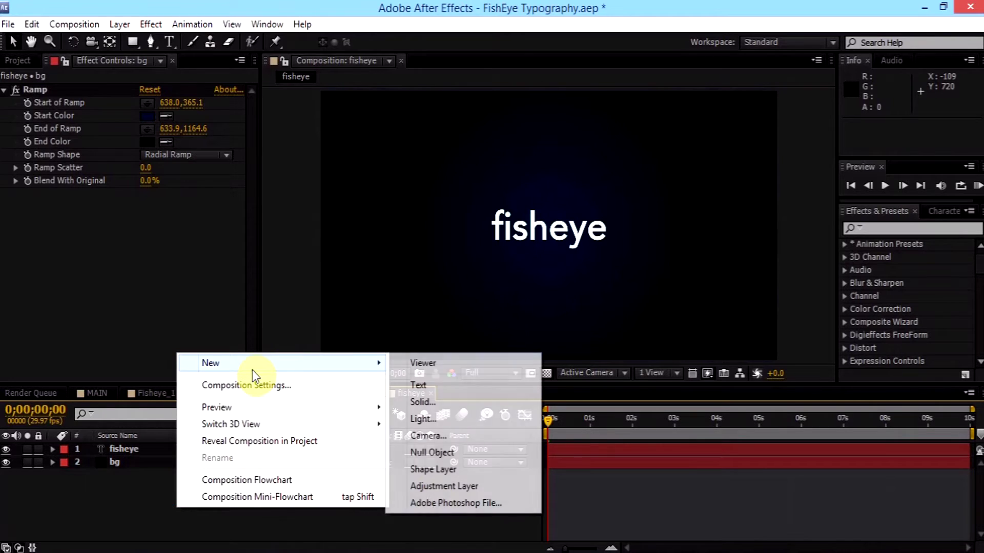
click(442, 485)
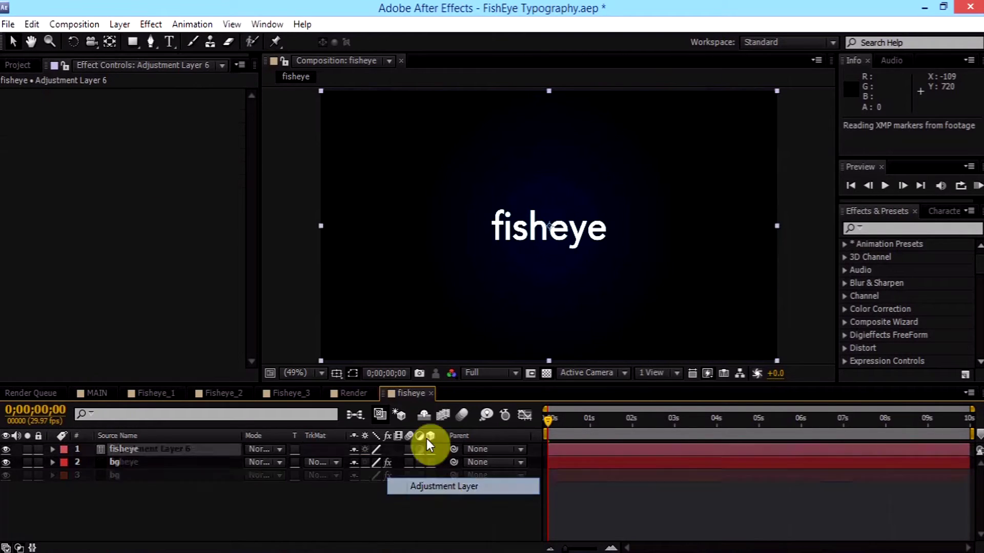
Search Effects & Presets for 'bezier warp' and pick Bezier Warp from the results
click(926, 228)
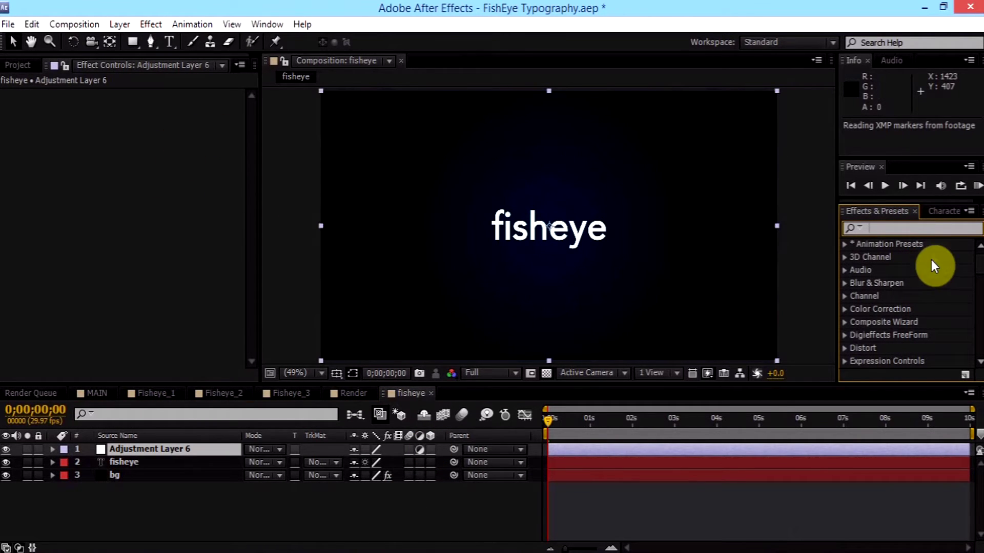
text(bezier waer)
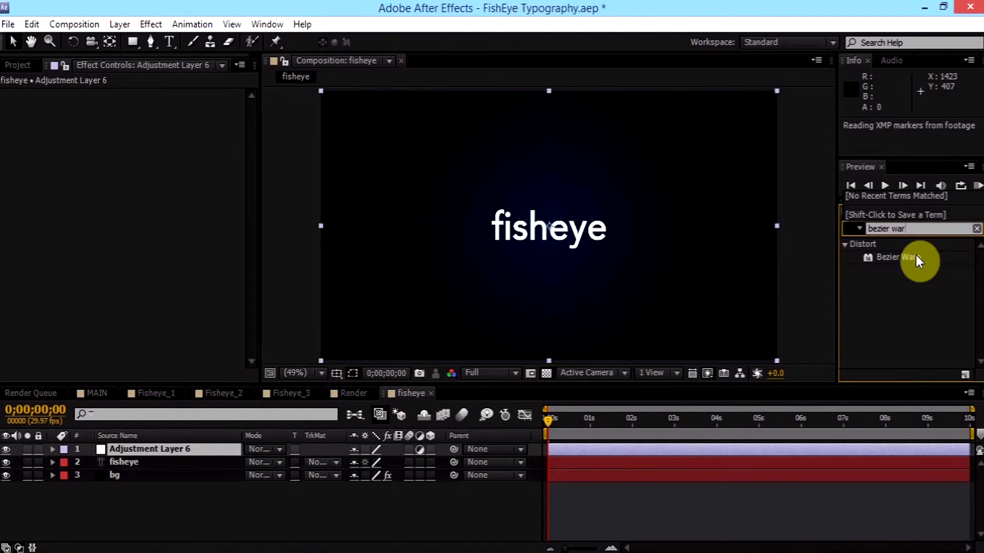
click(893, 259)
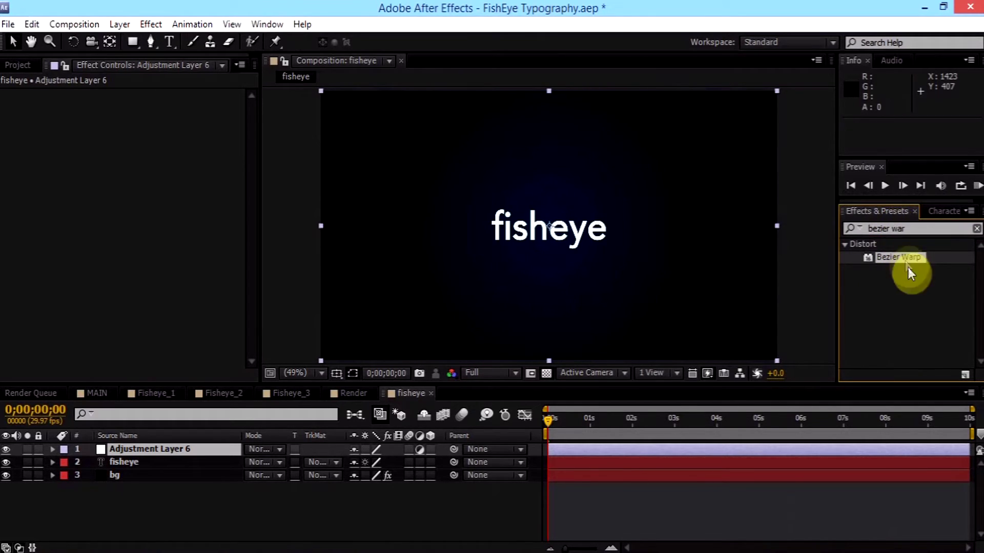
click(151, 25)
Apply Distort > Bezier Warp to Adjustment Layer 6 and show its handles in the viewer
click(11, 367)
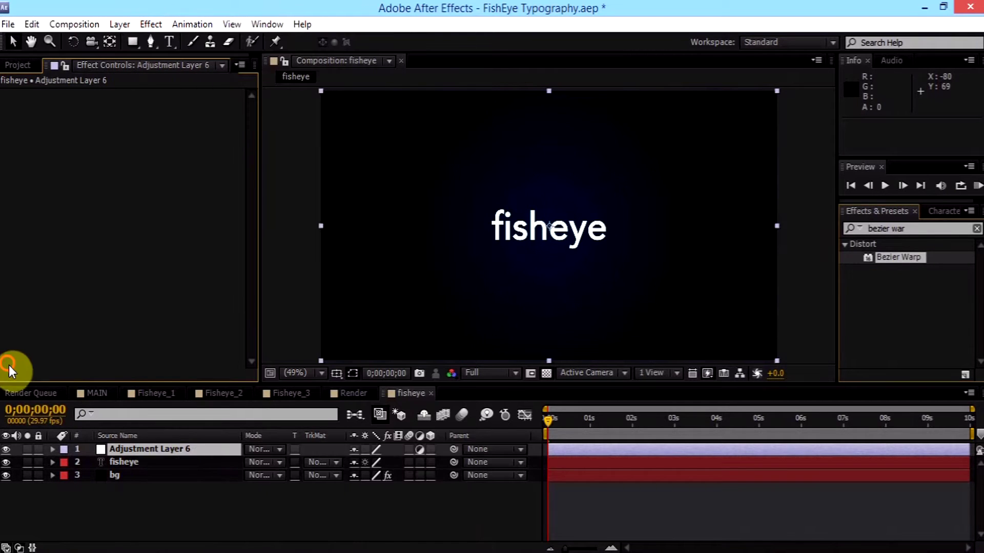
click(180, 461)
click(179, 450)
click(150, 24)
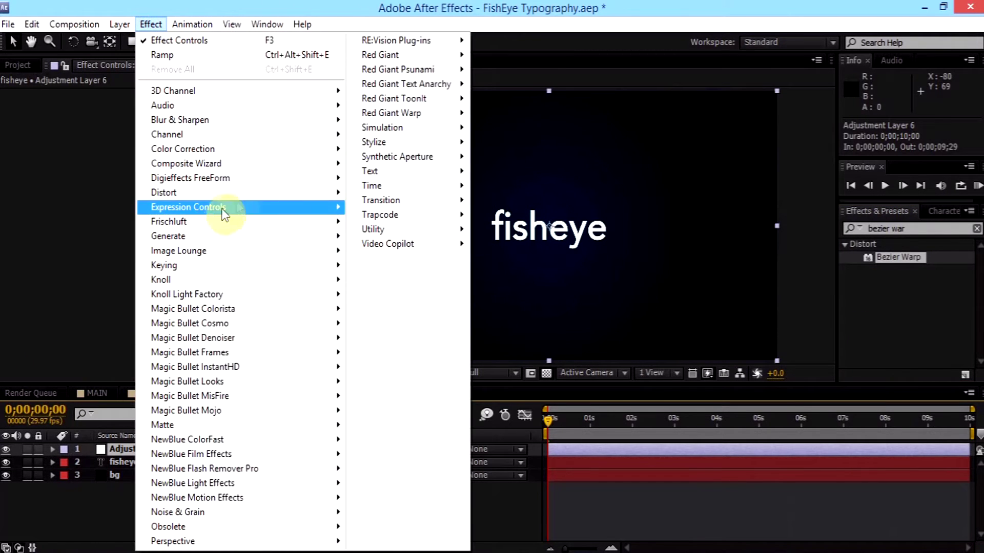
mouse_move(223, 192)
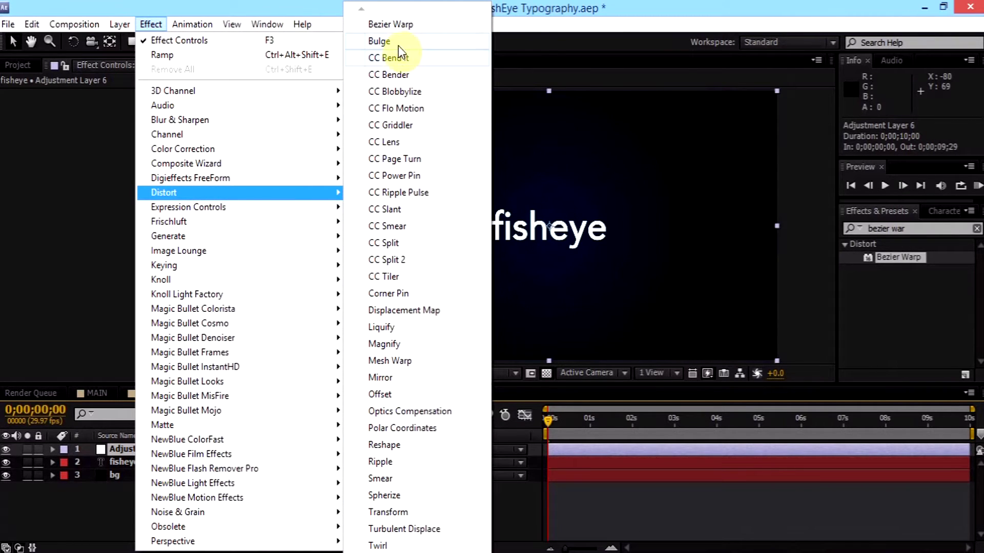
click(401, 24)
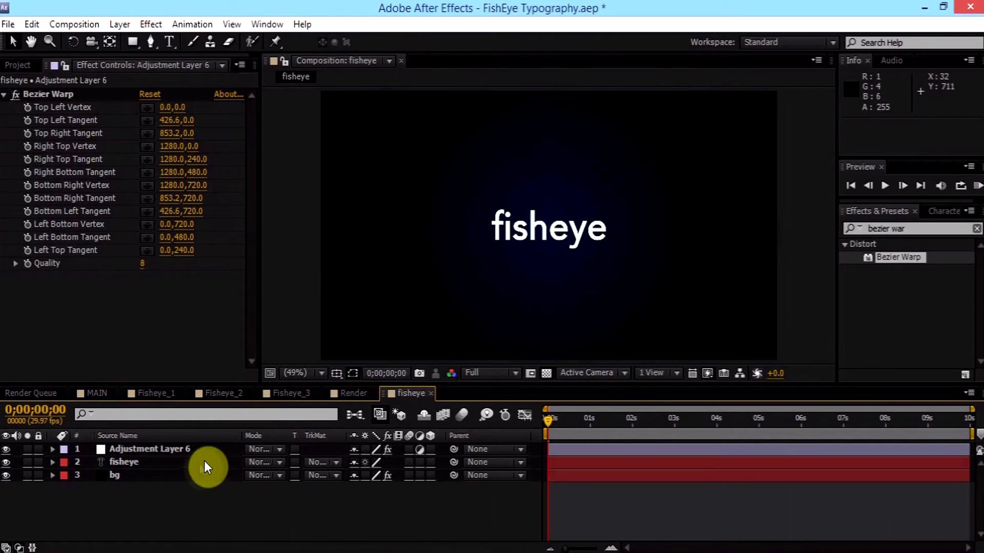
click(200, 451)
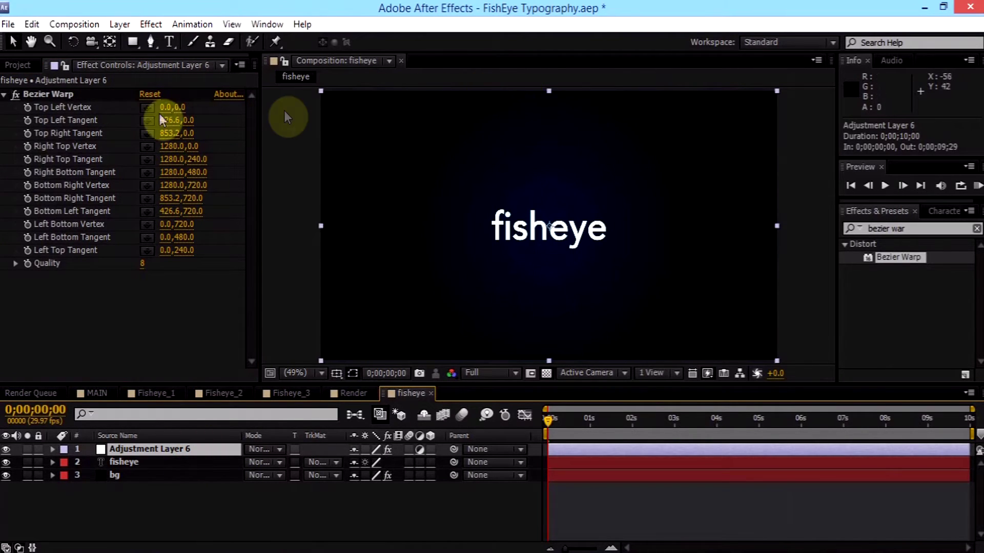
click(57, 94)
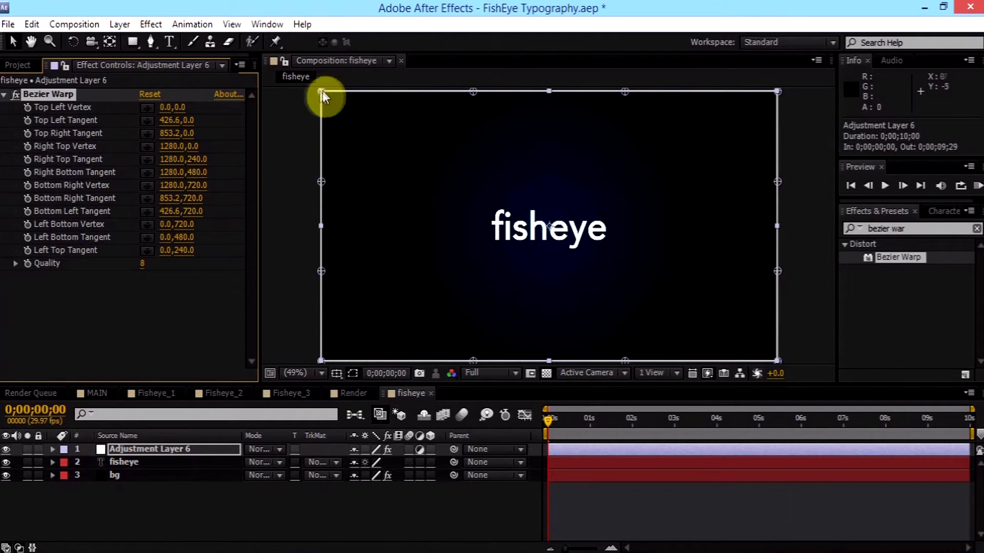
Pull all four Bezier Warp corners inward, e.g. Right Top Vertex to 1163.7,73.4
drag(322, 91, 363, 123)
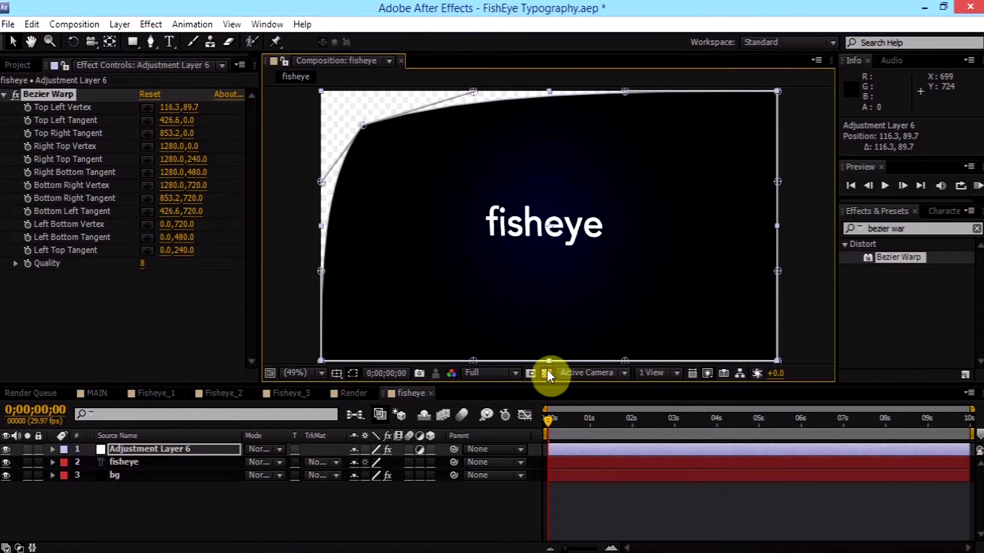
click(546, 373)
drag(321, 362, 368, 316)
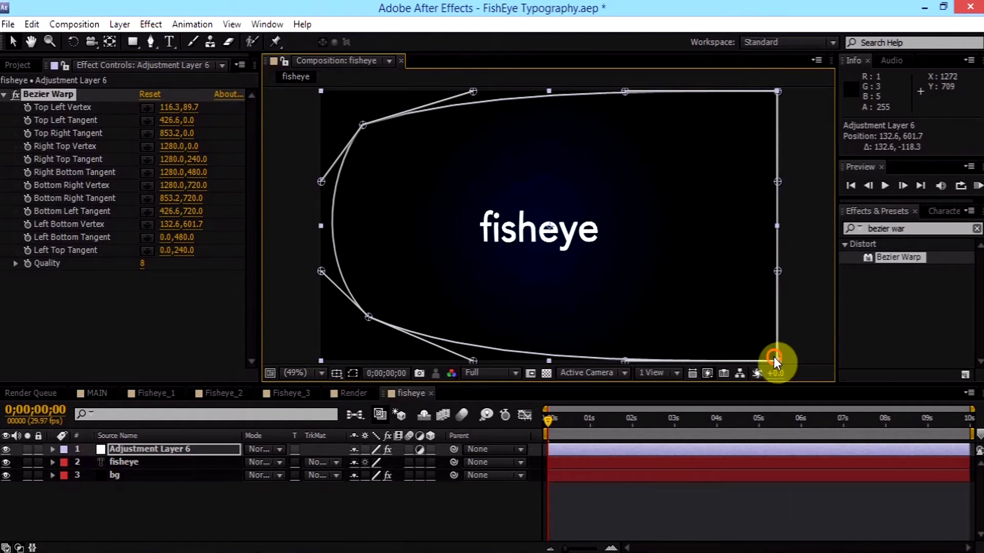
drag(775, 359, 724, 333)
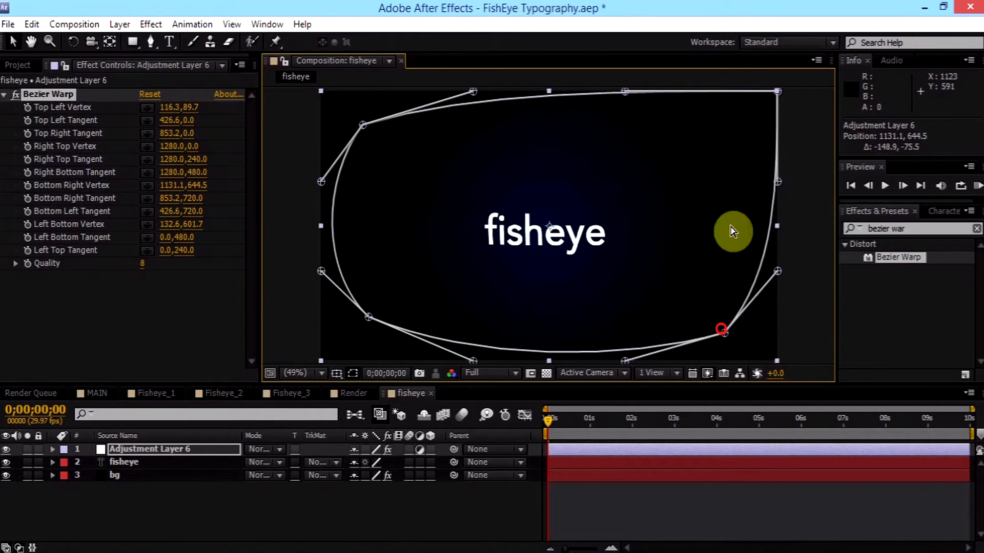
drag(777, 91, 736, 119)
click(808, 292)
Zoom the viewer to 200% on Adjustment Layer 6, then back out to the whole frame
click(560, 247)
key(period)
key(period)
key(period)
key(period)
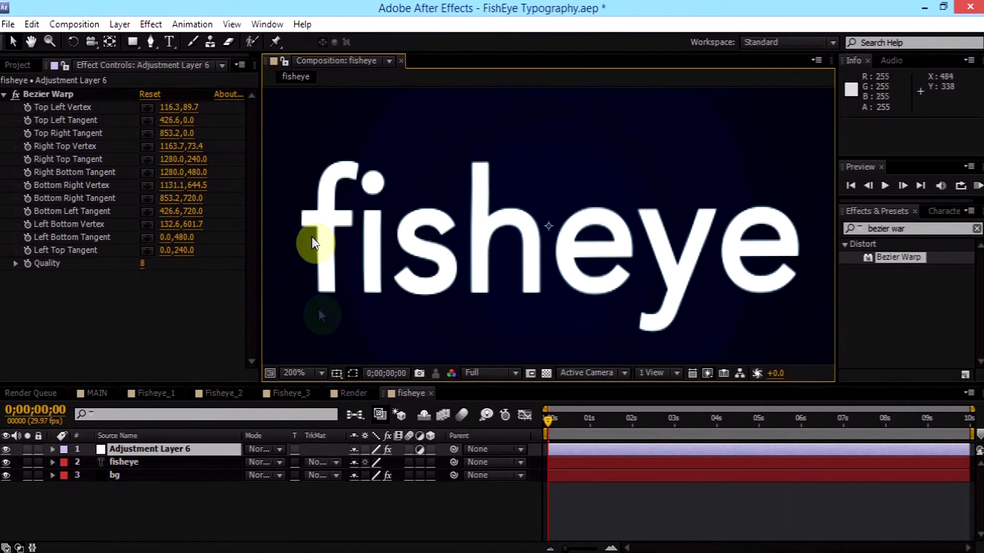
key(comma)
key(comma)
key(comma)
key(comma)
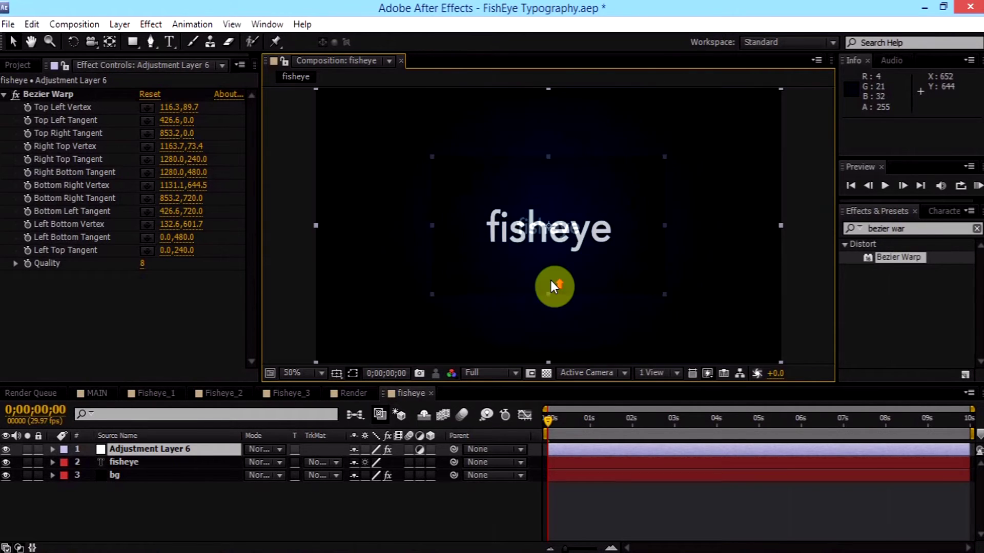
click(243, 504)
click(7, 476)
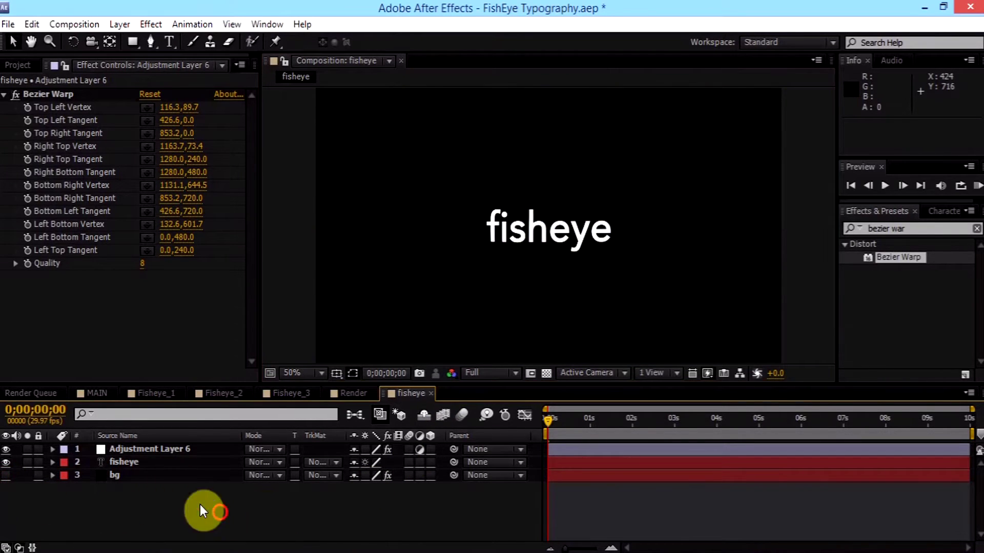
click(159, 462)
key(s)
drag(374, 475, 575, 469)
drag(638, 220, 556, 220)
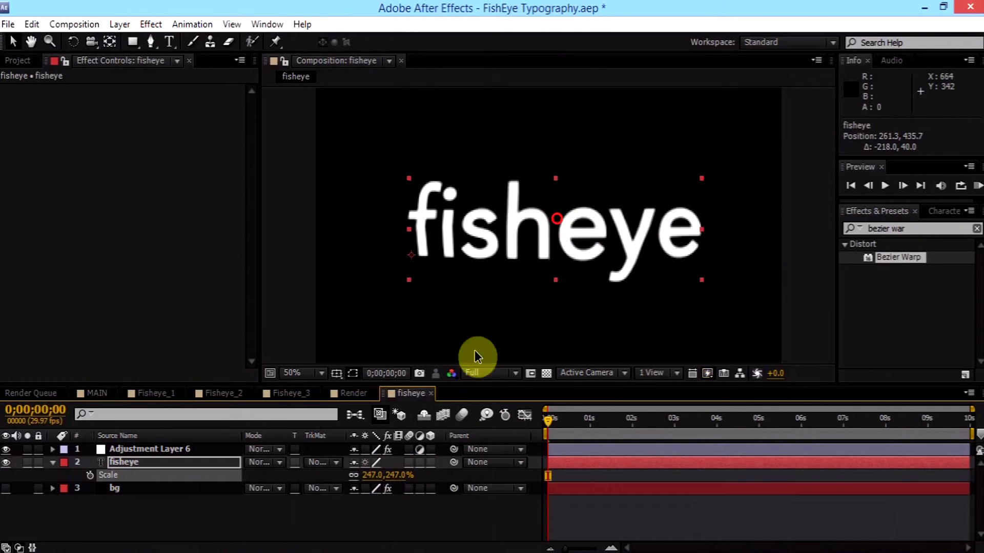
drag(373, 475, 453, 473)
drag(638, 217, 615, 218)
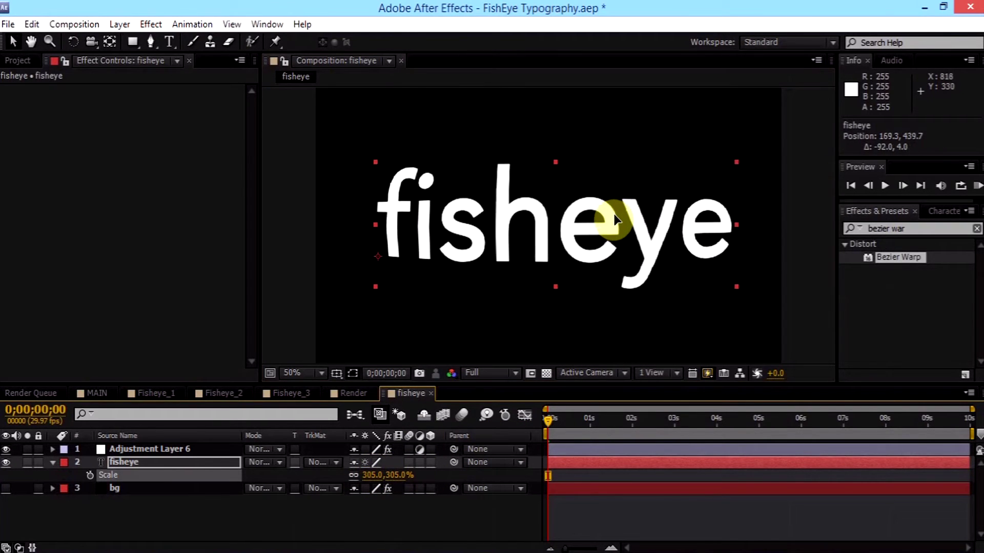
click(791, 232)
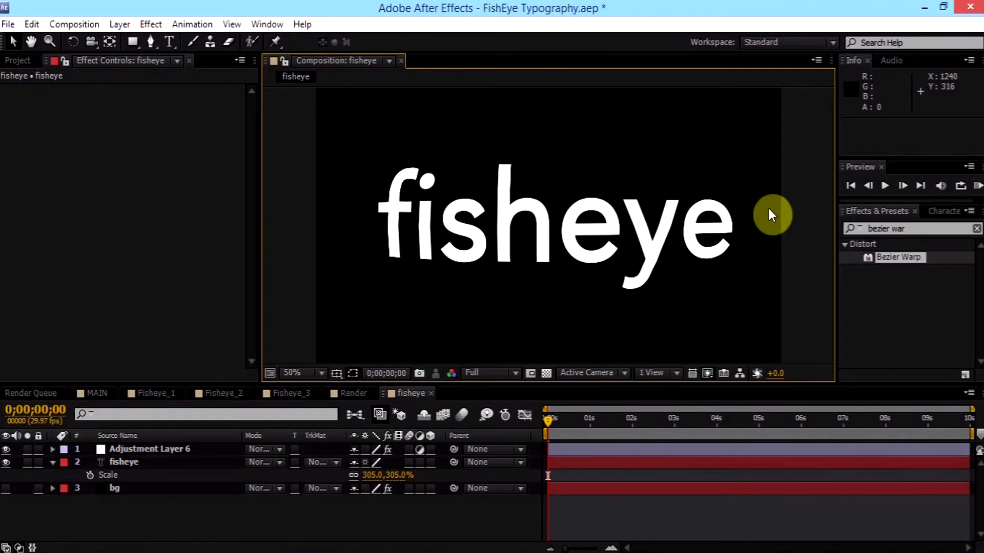
drag(587, 253, 585, 260)
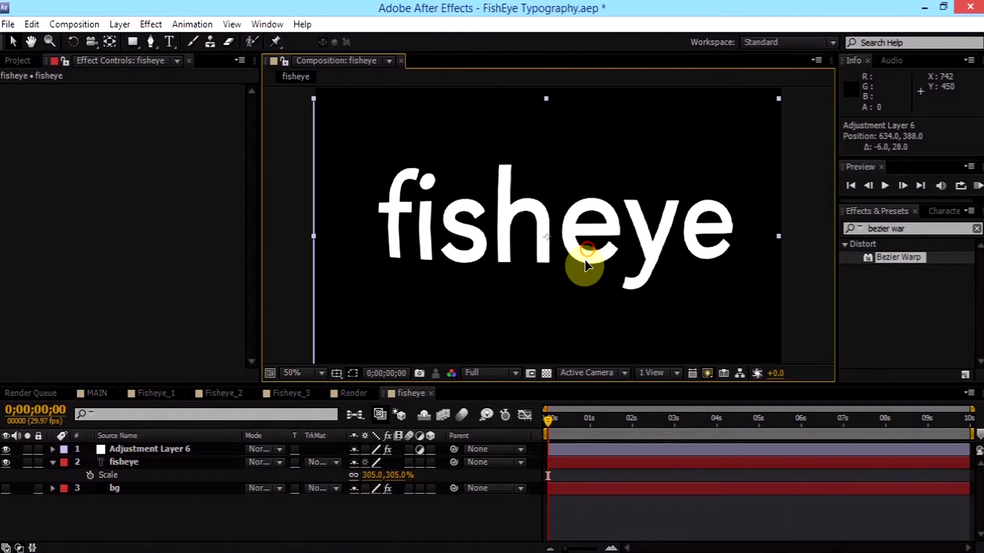
key(ctrl+z)
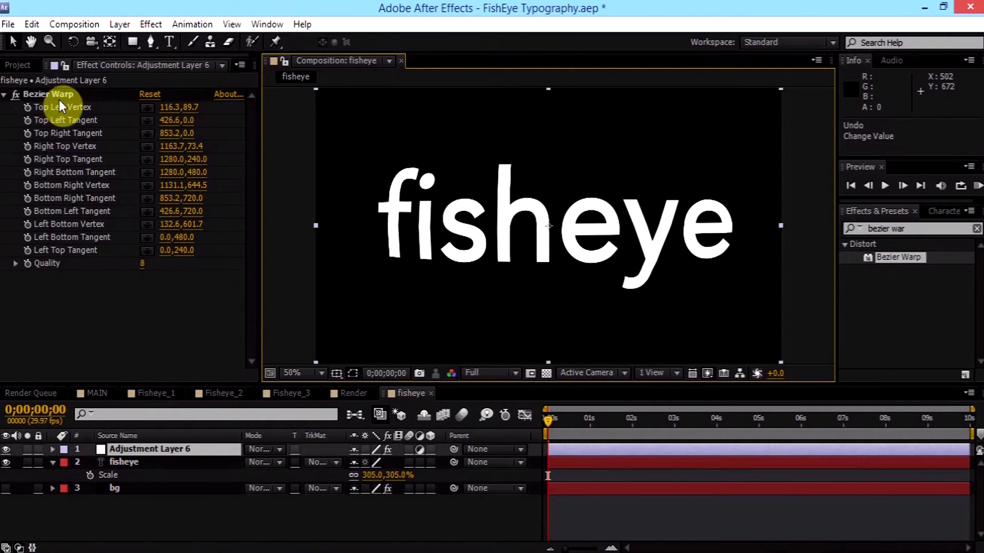
click(59, 99)
key(ctrl+z)
key(ctrl+z)
key(ctrl+z)
key(ctrl+z)
key(ctrl+z)
key(ctrl+z)
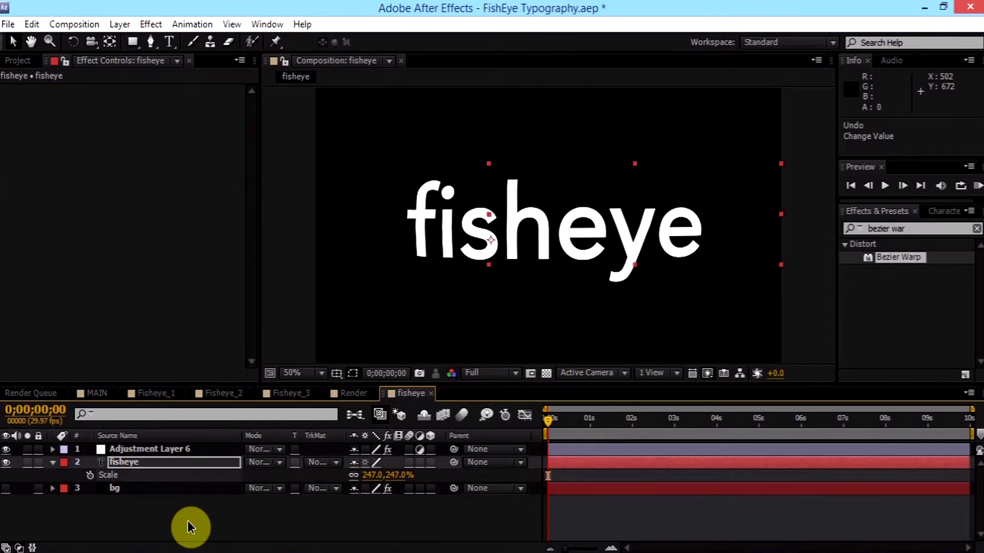
click(137, 463)
click(150, 454)
click(152, 499)
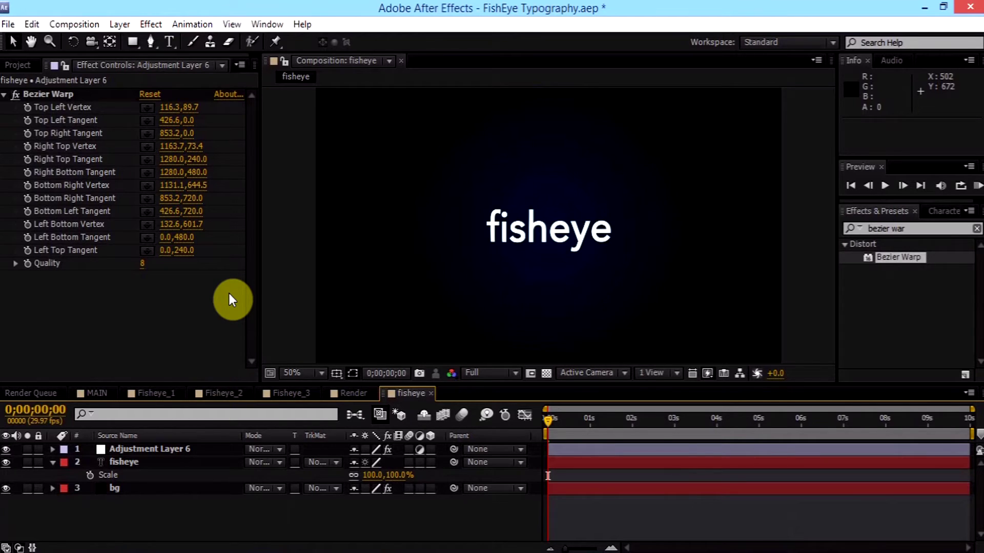
click(213, 264)
click(498, 179)
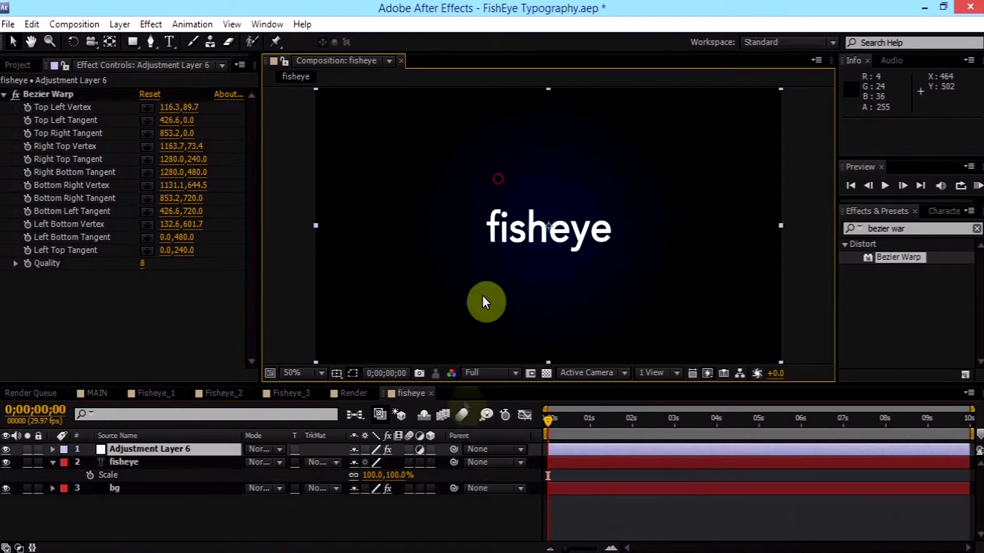
click(609, 486)
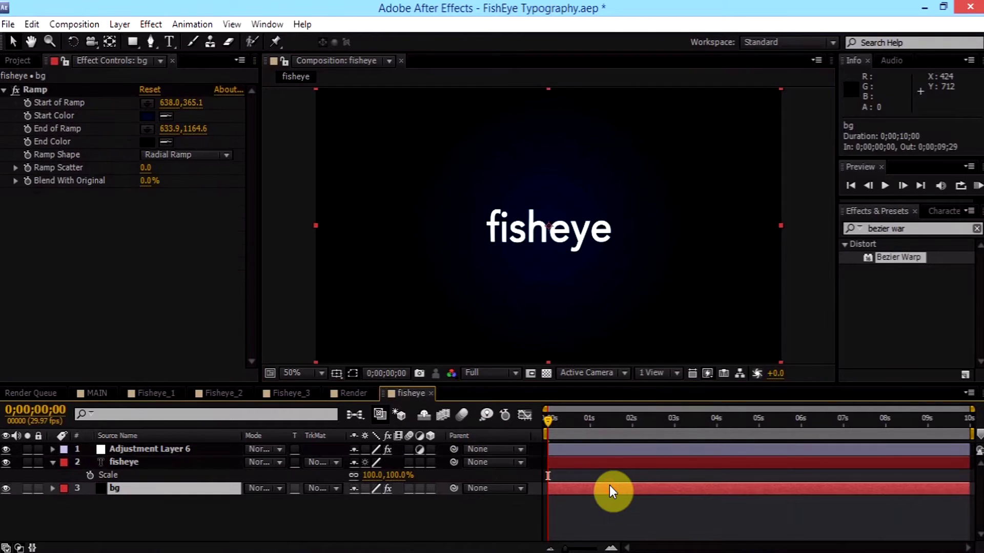
click(153, 450)
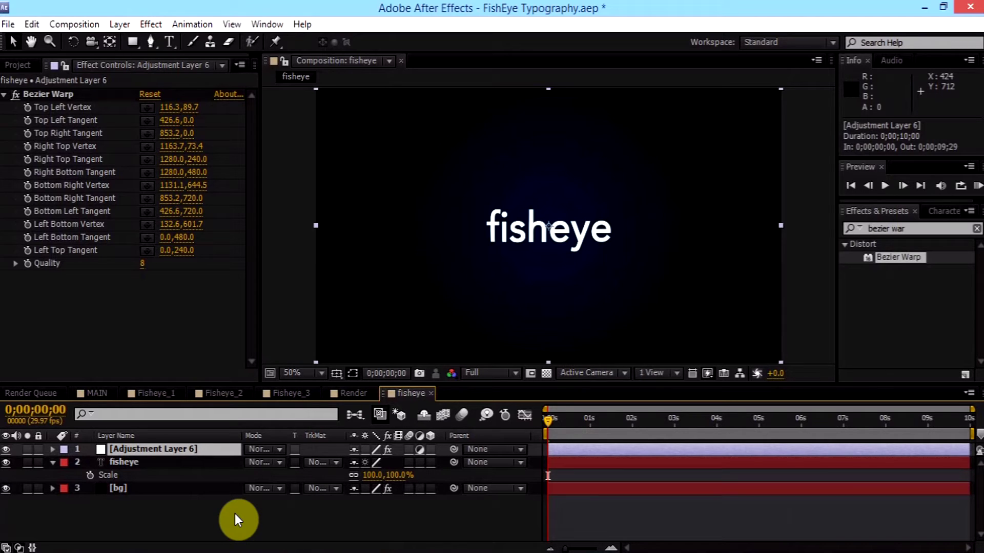
click(59, 93)
click(90, 293)
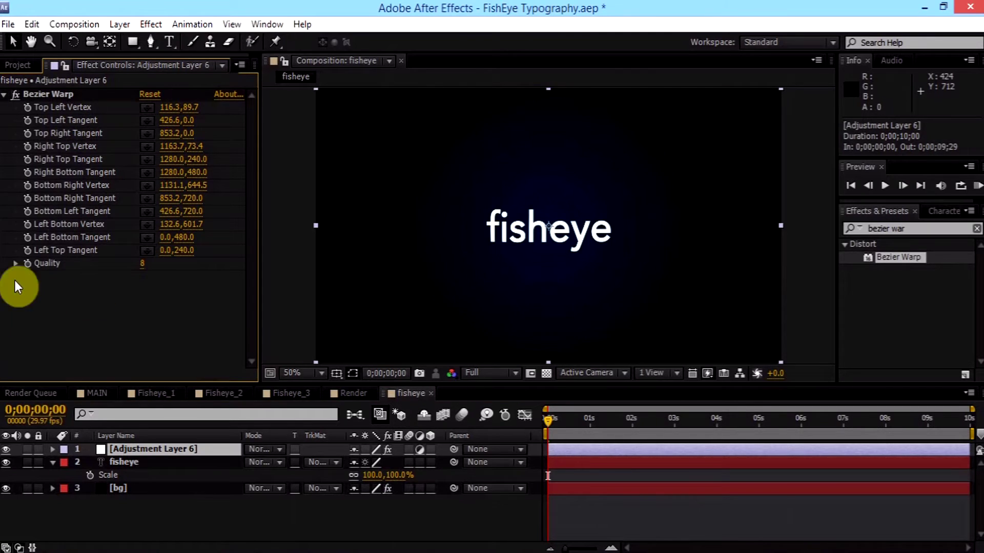
click(59, 95)
click(65, 302)
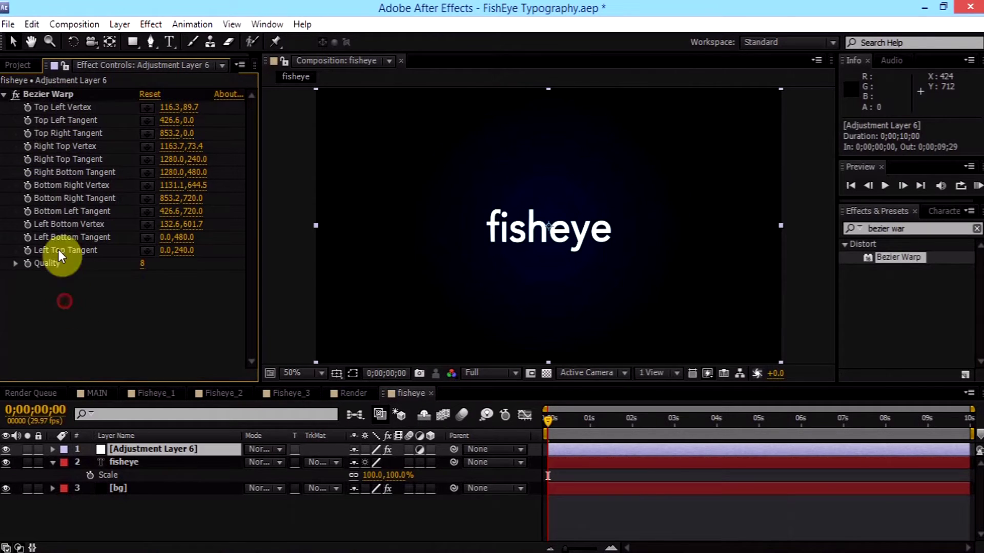
click(75, 93)
click(149, 301)
Nudge the Bezier Warp's top-left and bottom-left corners, undoing the last change
click(435, 186)
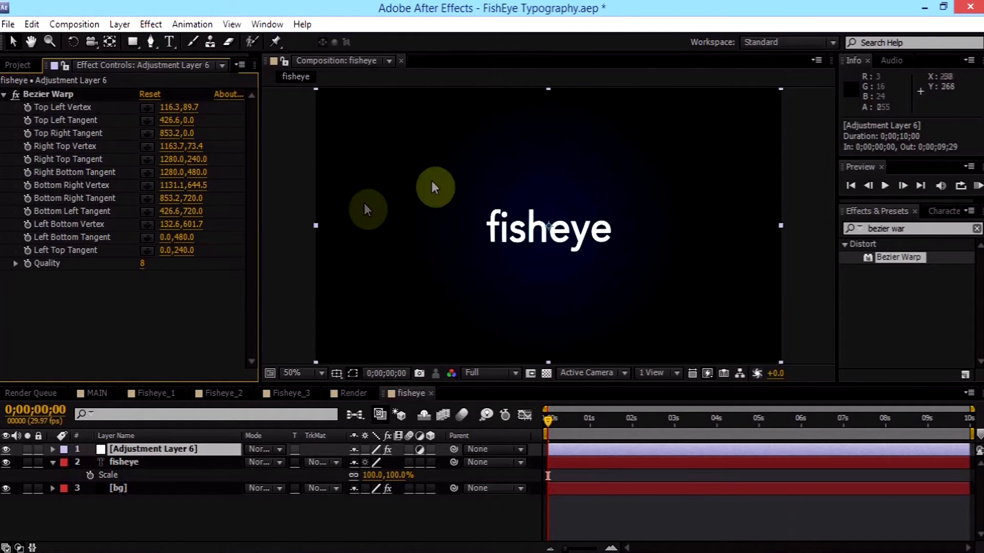
click(77, 94)
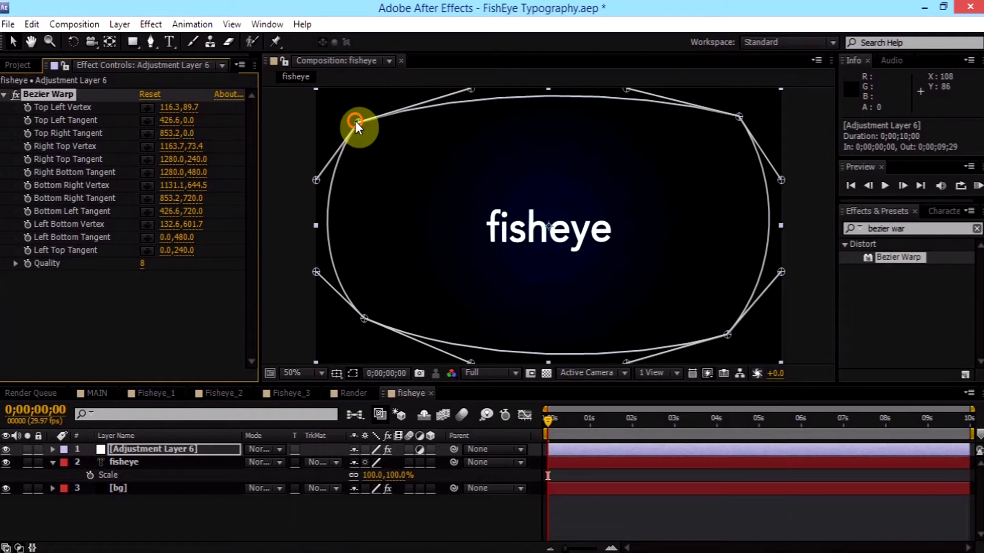
drag(357, 122, 362, 112)
drag(364, 318, 347, 334)
click(346, 111)
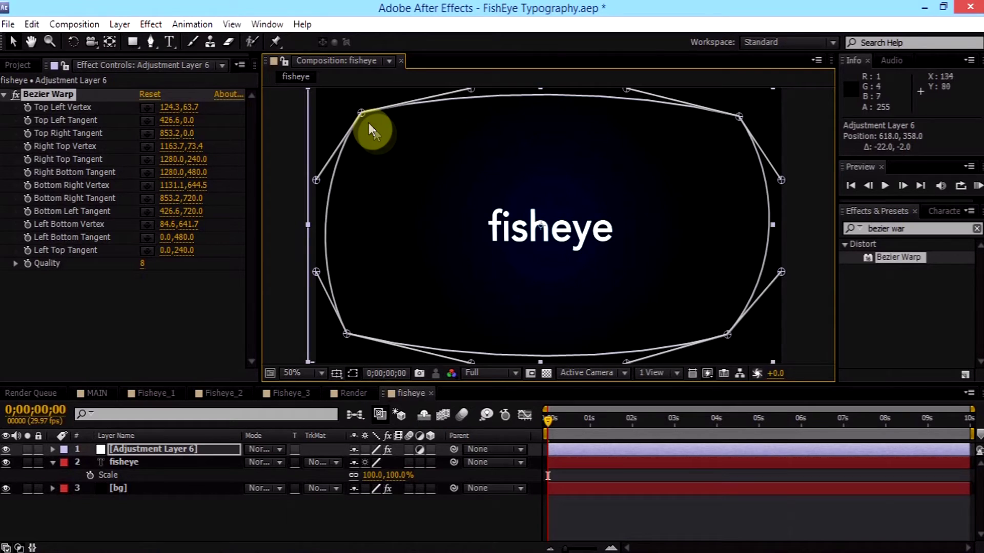
key(ctrl+z)
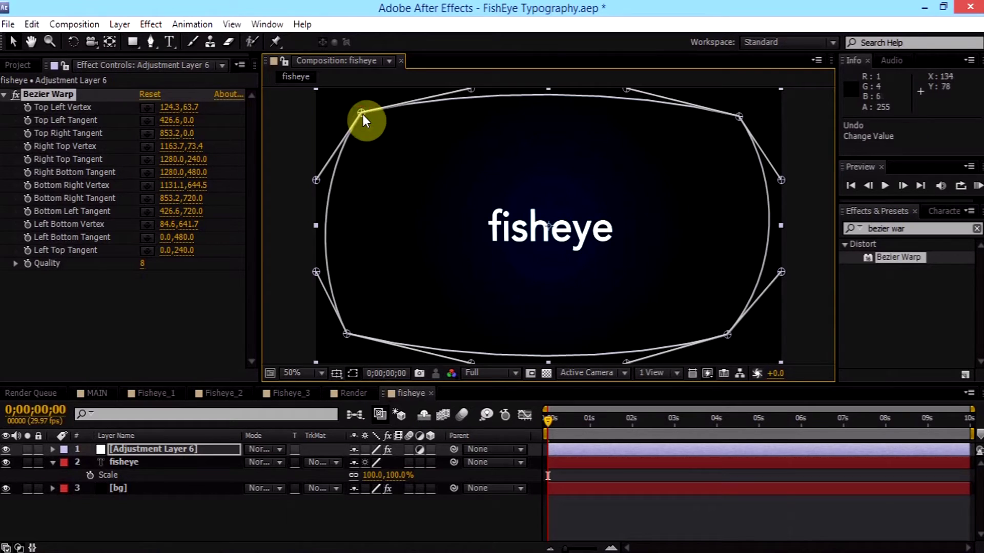
Reselect Adjustment Layer 6 and bring back the Bezier Warp control points
click(256, 484)
click(663, 266)
click(735, 512)
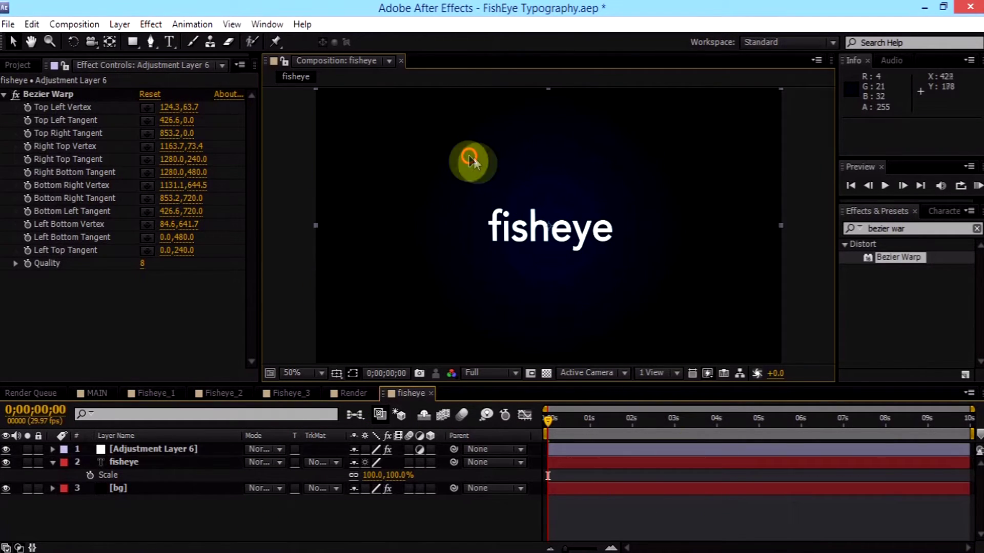
click(661, 258)
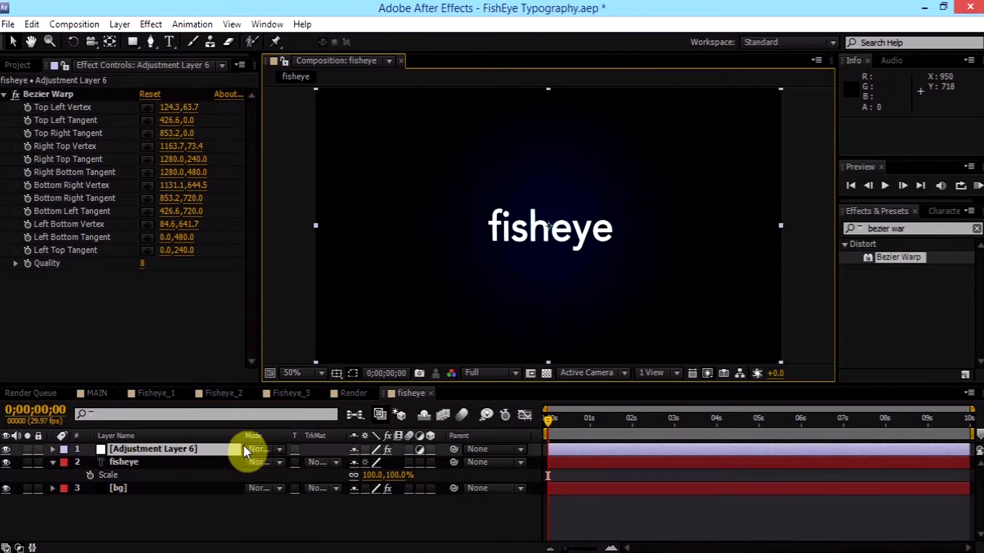
click(66, 98)
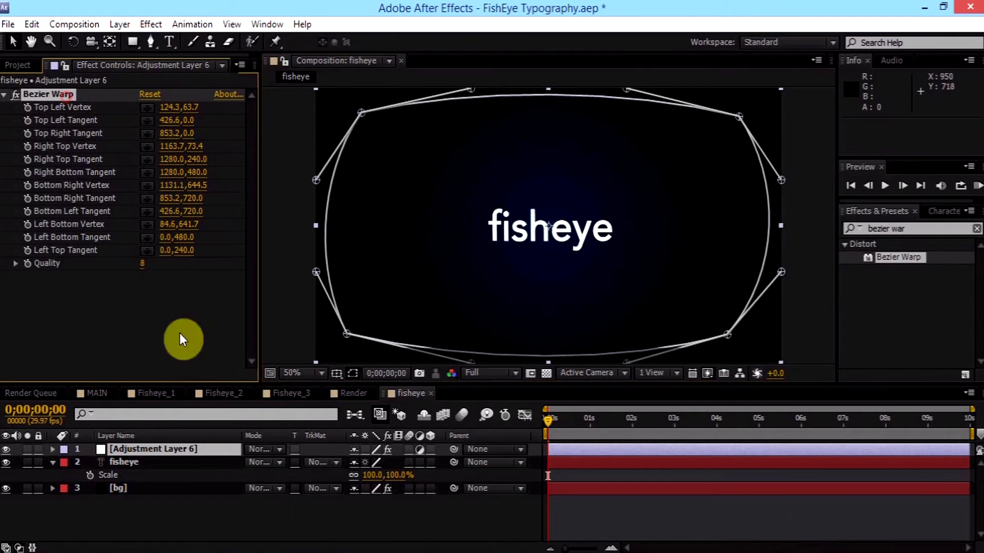
click(179, 333)
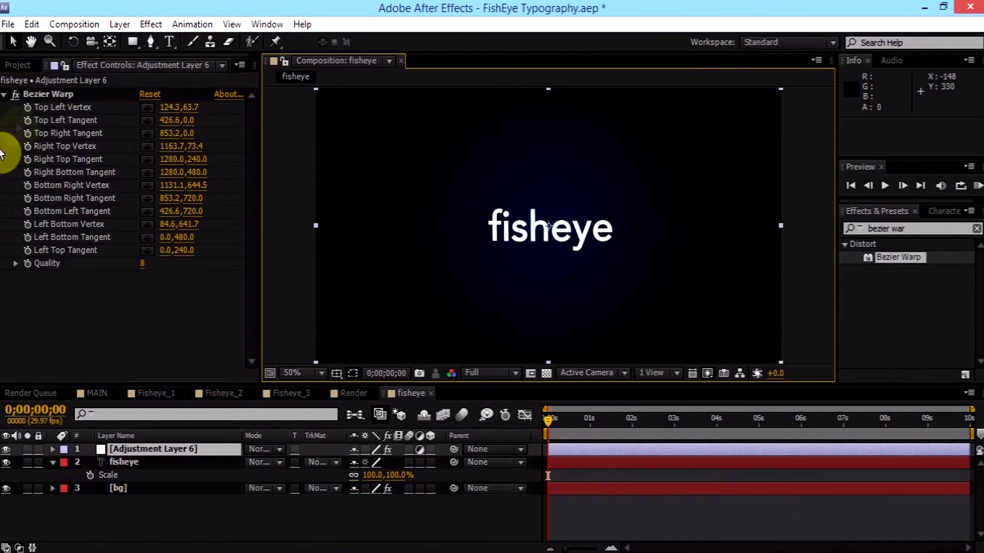
click(51, 94)
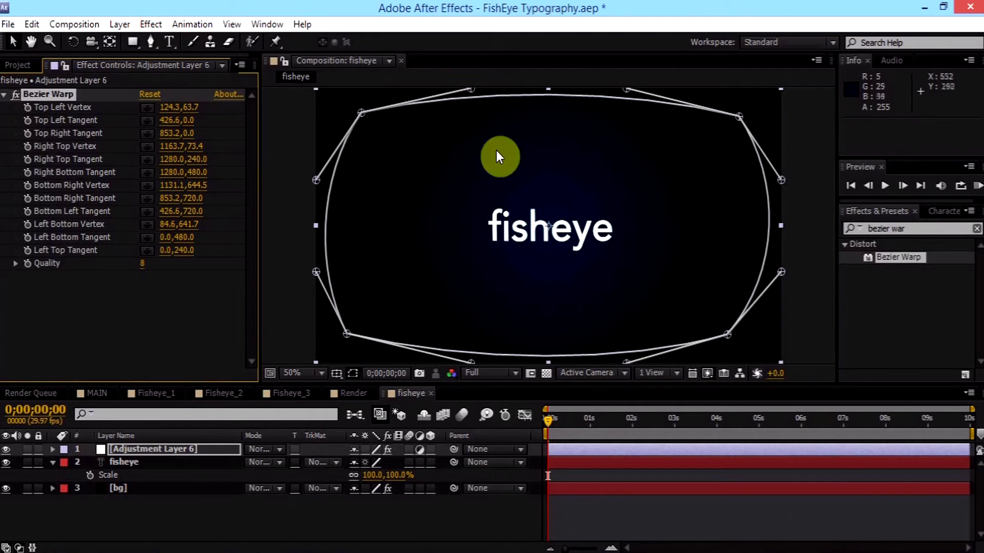
Push the top-left, top-right and bottom-right corners outward to 98.3,57.7, 1193.7,51.4 and 1187.1,660.5
drag(369, 107, 349, 111)
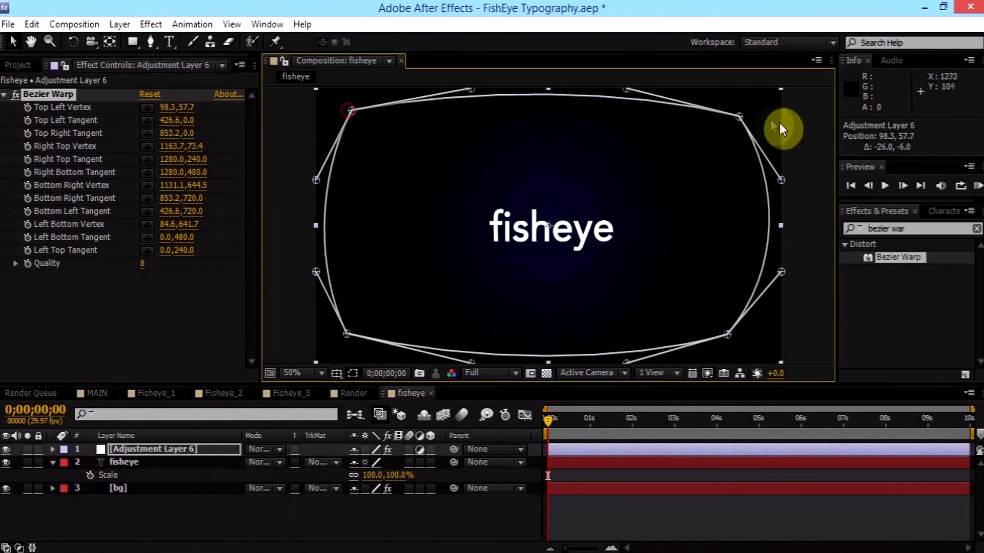
drag(739, 116, 749, 108)
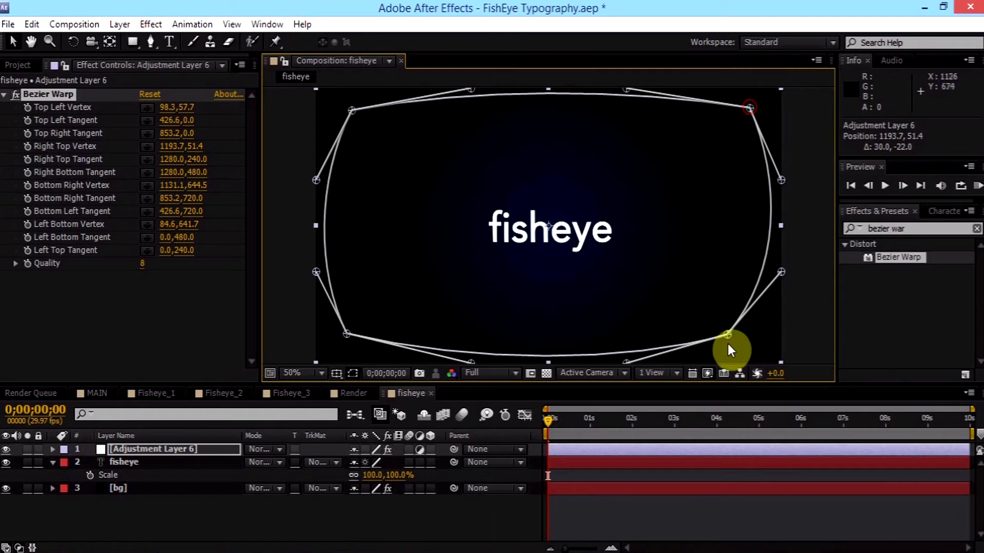
drag(724, 343, 738, 346)
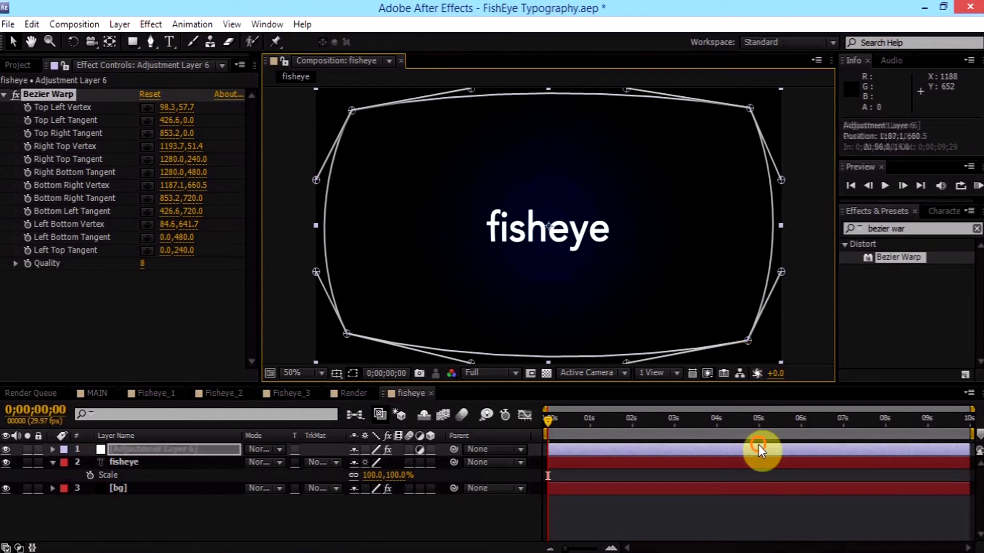
click(720, 464)
click(500, 280)
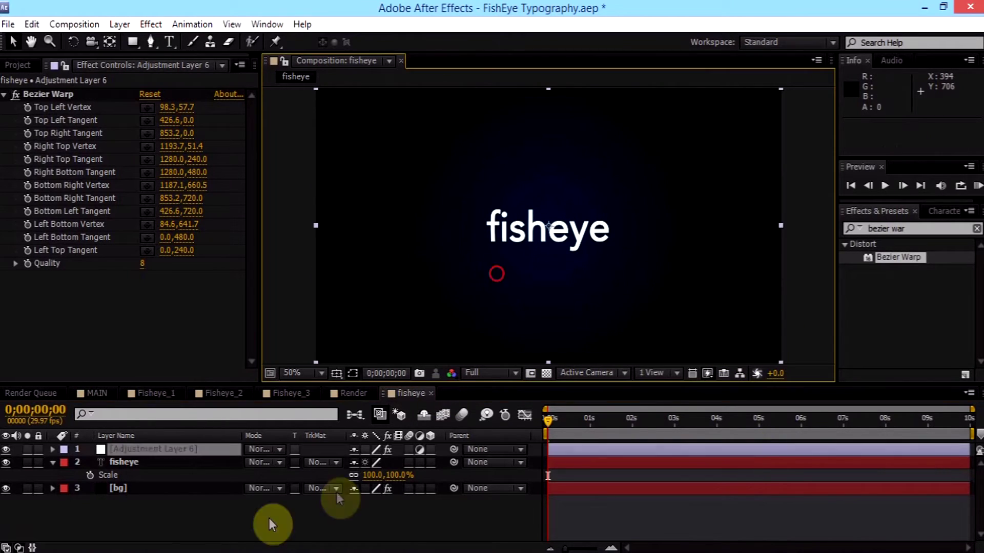
click(38, 100)
click(168, 509)
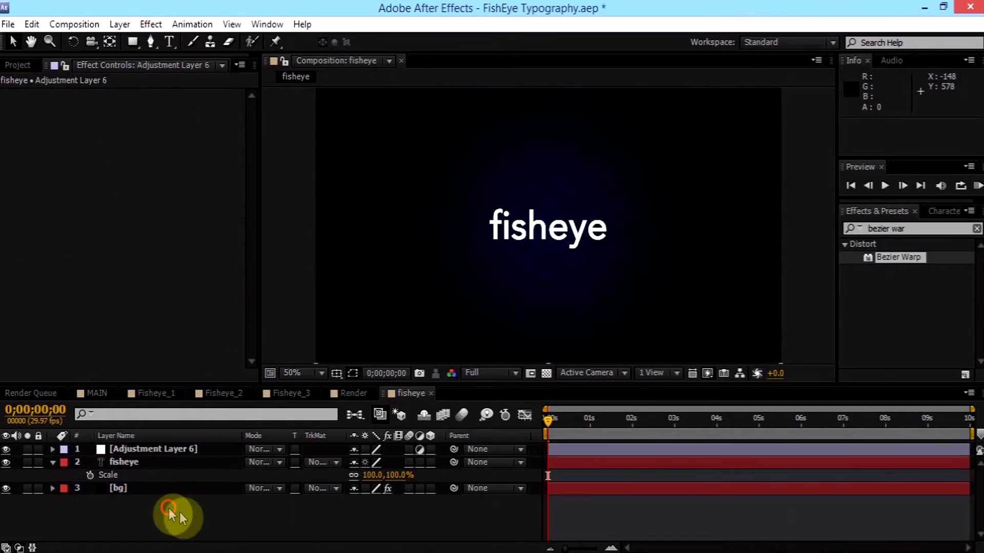
drag(168, 508, 121, 460)
click(52, 462)
click(56, 514)
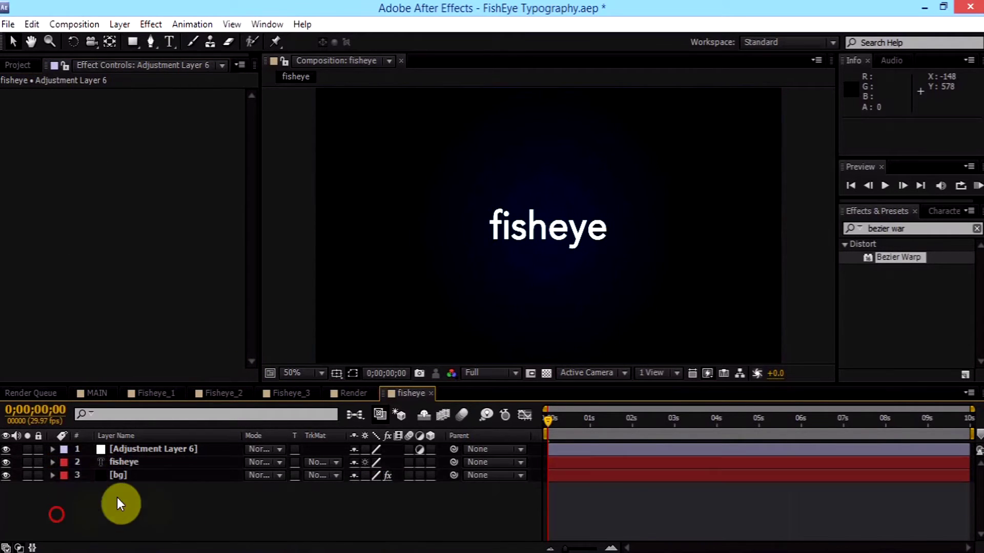
drag(117, 502, 122, 459)
drag(186, 509, 135, 457)
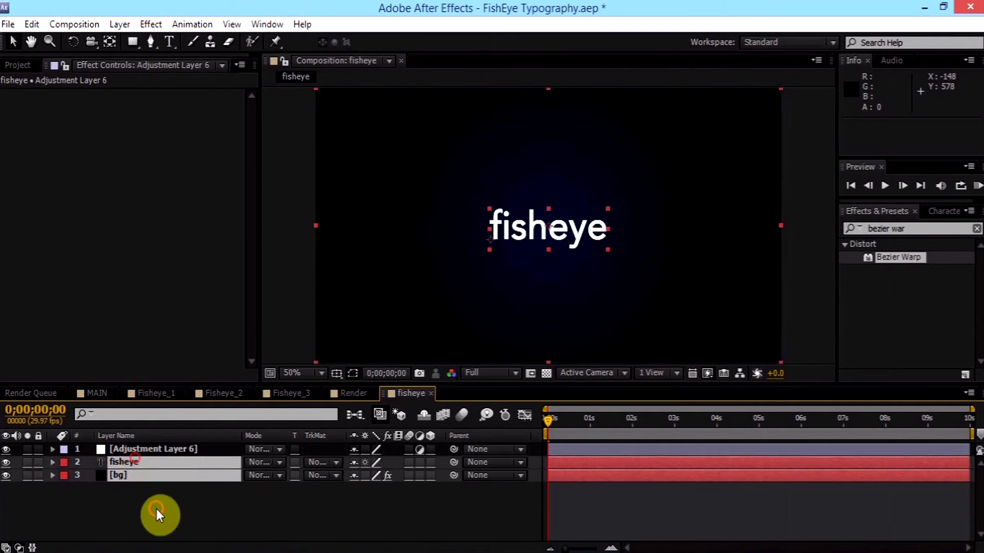
click(156, 509)
drag(217, 505, 158, 457)
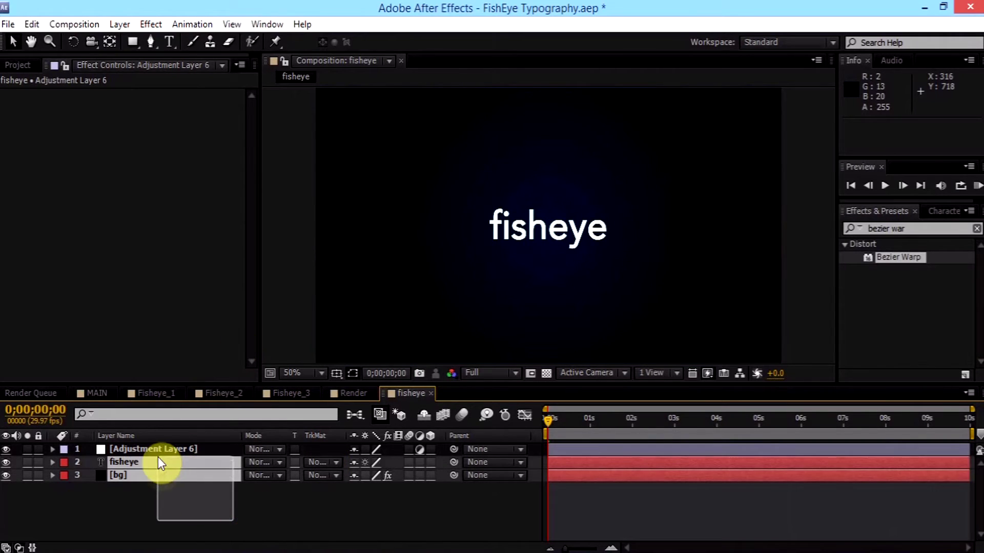
click(176, 524)
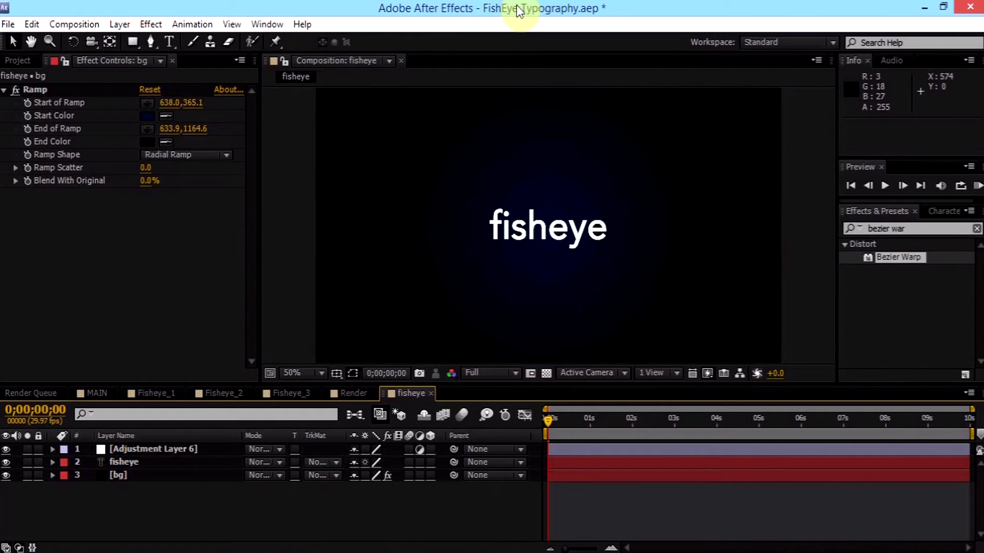
drag(120, 453, 171, 505)
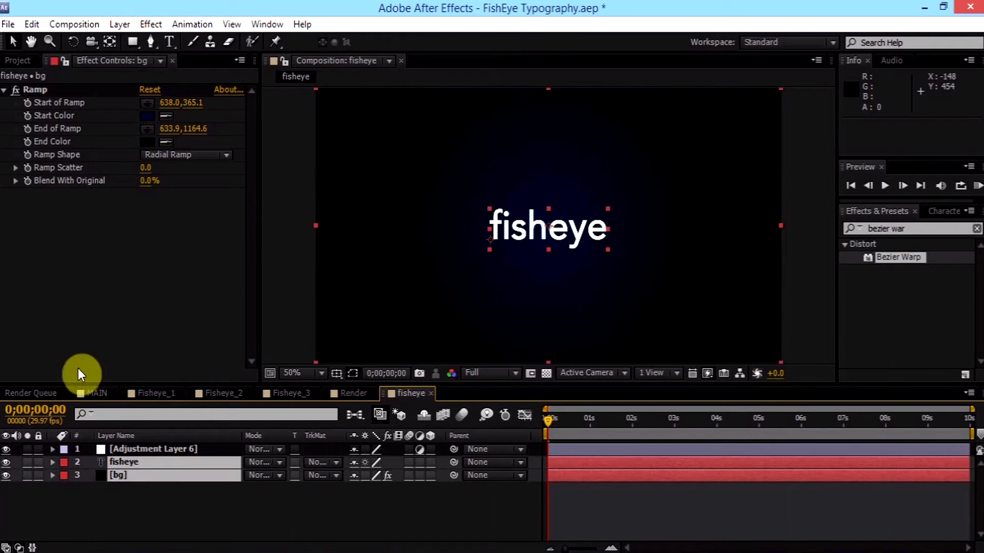
click(78, 293)
Add MVI_1004.MOV to the fisheye composition as the top layer
click(17, 60)
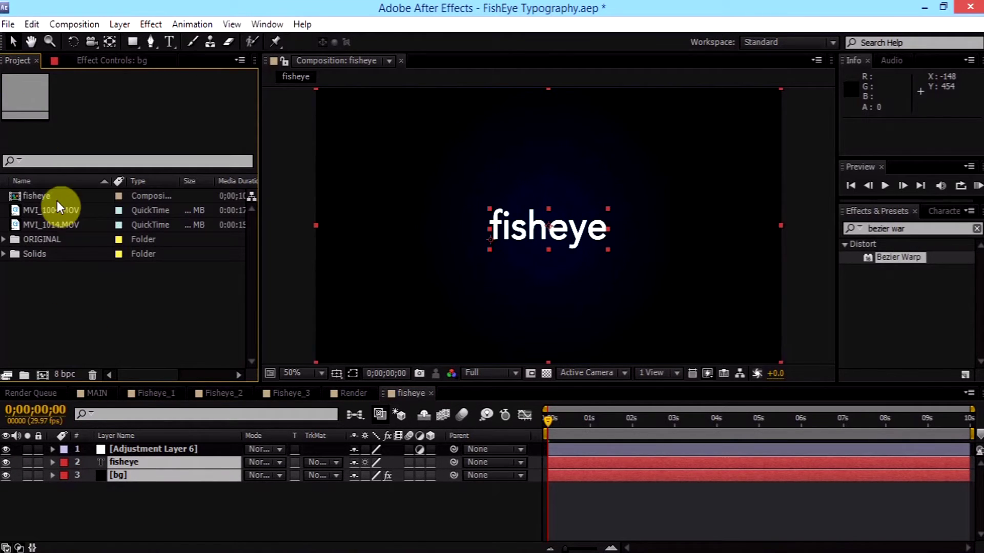
drag(57, 208, 175, 446)
drag(170, 530, 113, 461)
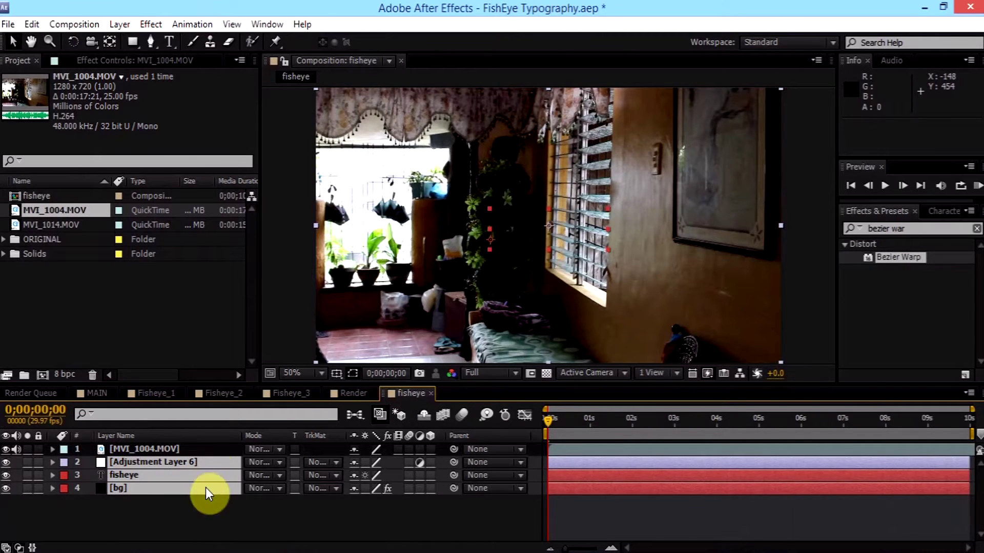
click(169, 462)
click(205, 449)
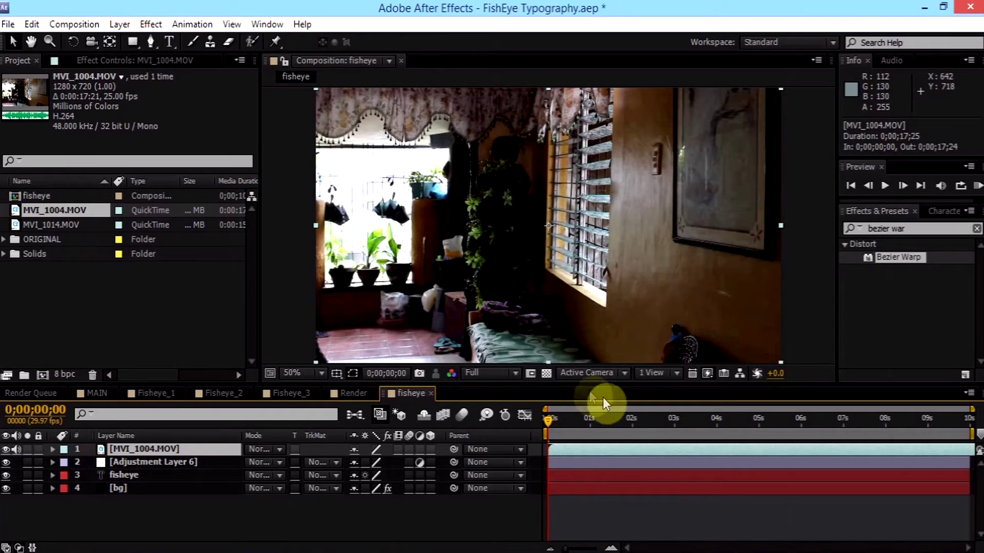
Slide the footage layer earlier to start at -0;00;06;27 and preview frame 0;00;04;04
drag(623, 428, 487, 444)
drag(747, 450, 459, 454)
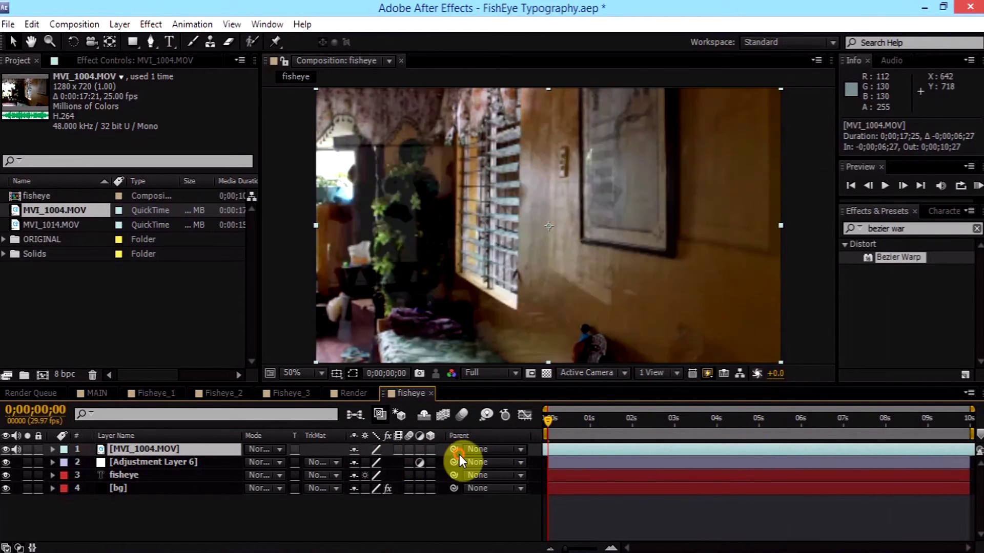
click(558, 421)
drag(642, 440, 722, 432)
click(626, 254)
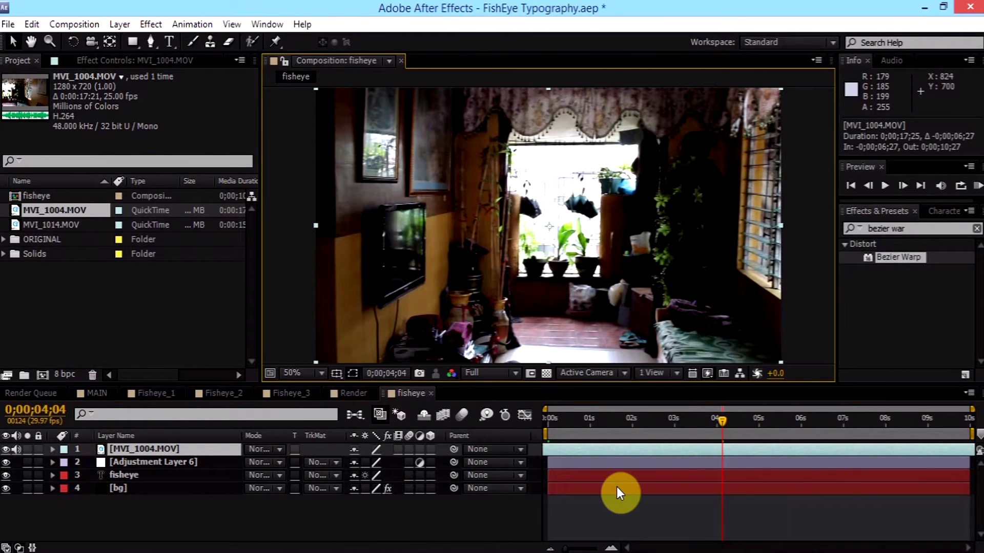
click(617, 487)
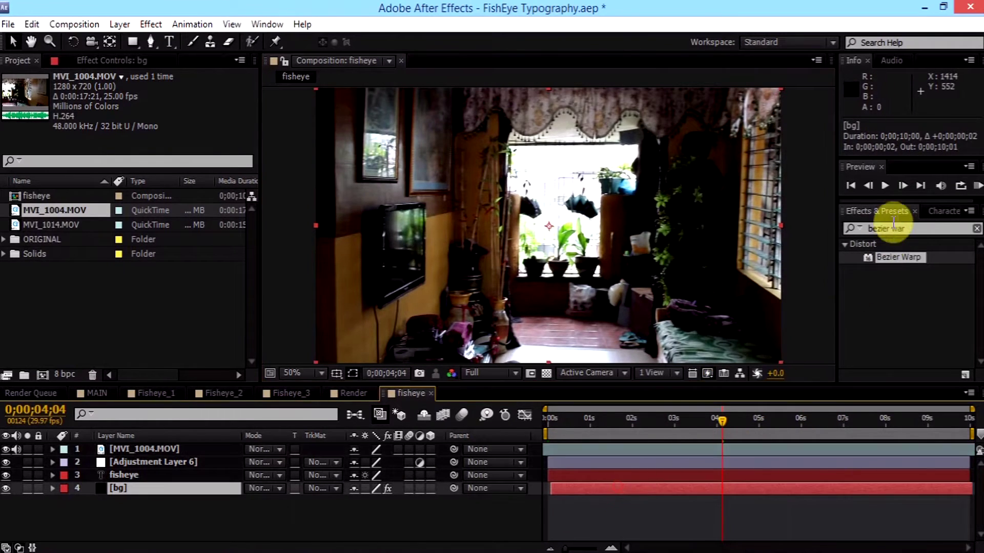
Search effects for 'optics' and apply Optics Compensation to MVI_1004.MOV at default settings
click(928, 229)
key(BackSpace)
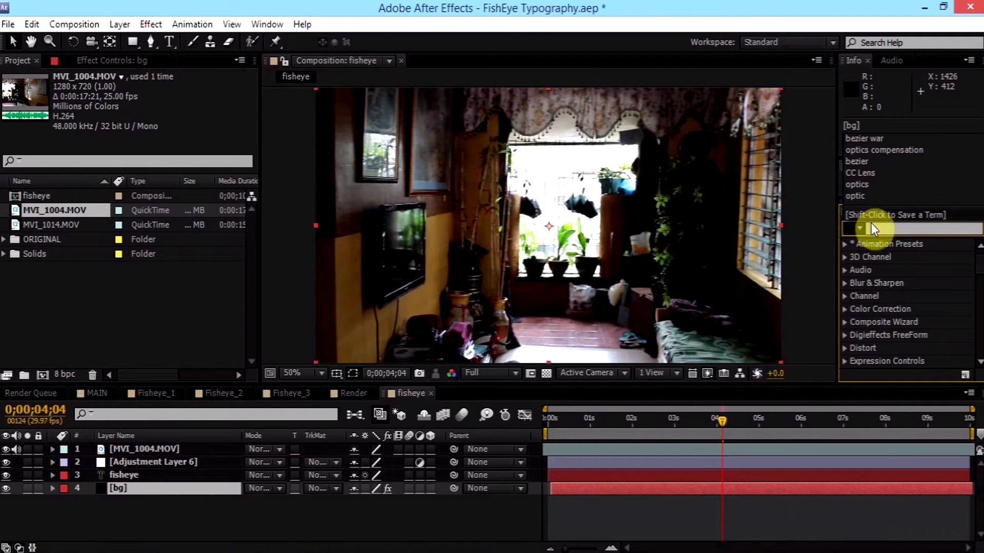
text(optics)
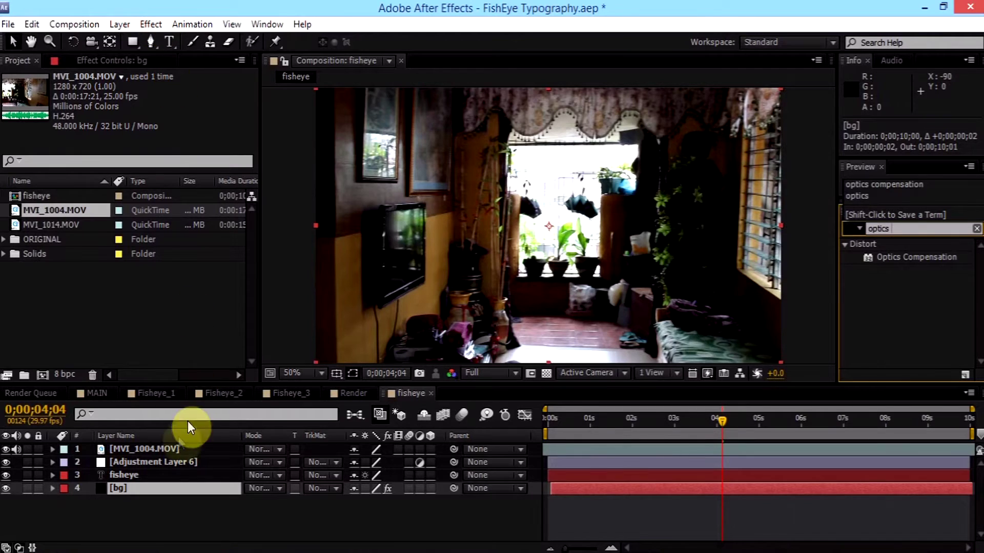
click(169, 449)
click(149, 23)
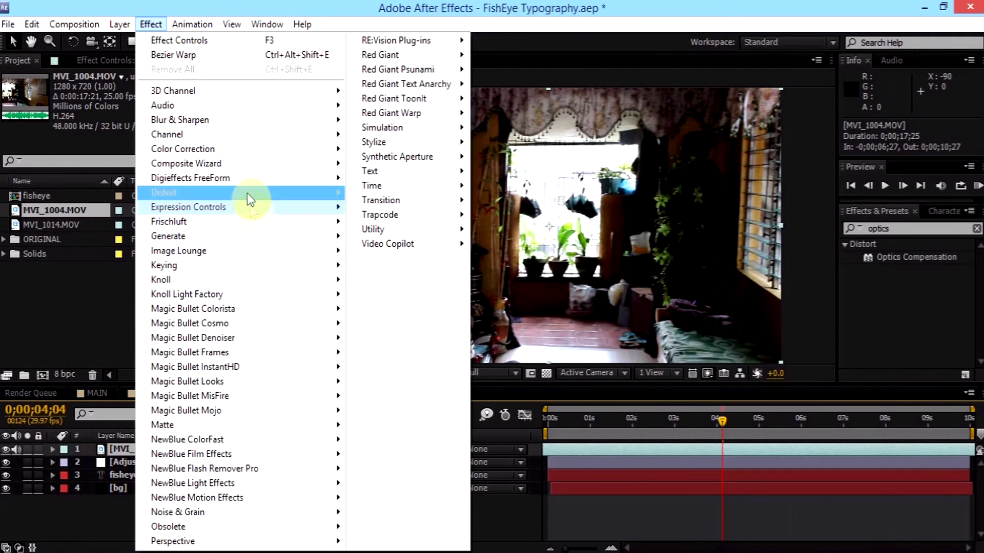
mouse_move(248, 190)
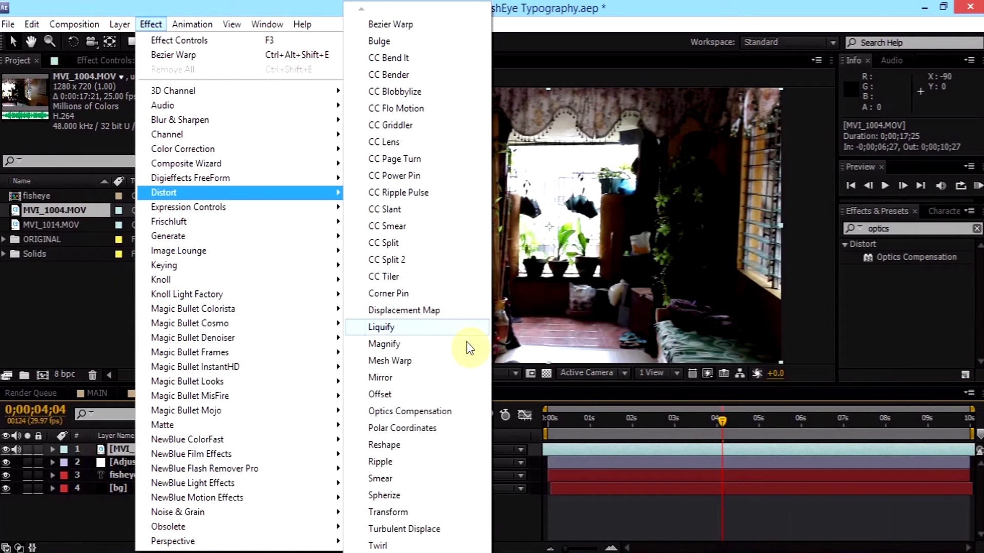
click(442, 414)
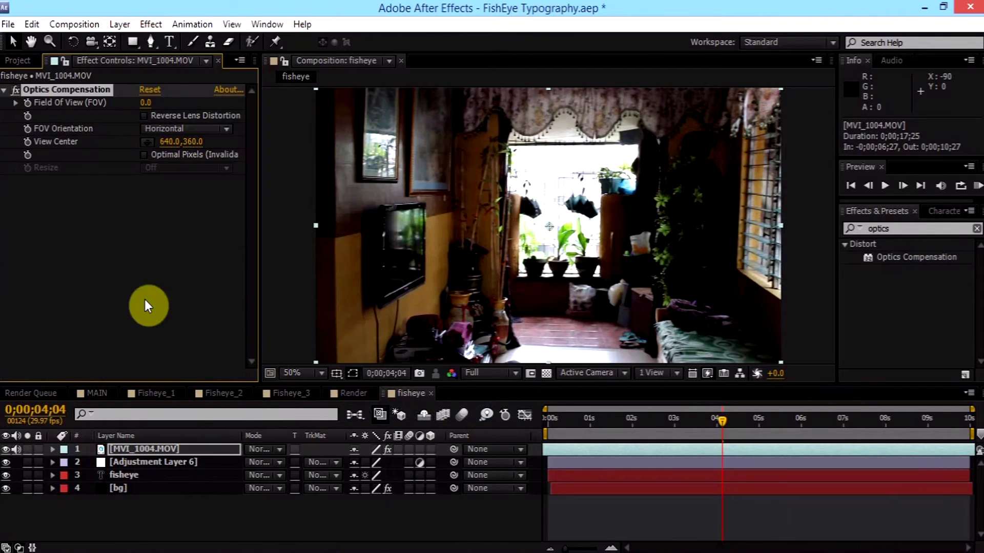
click(128, 281)
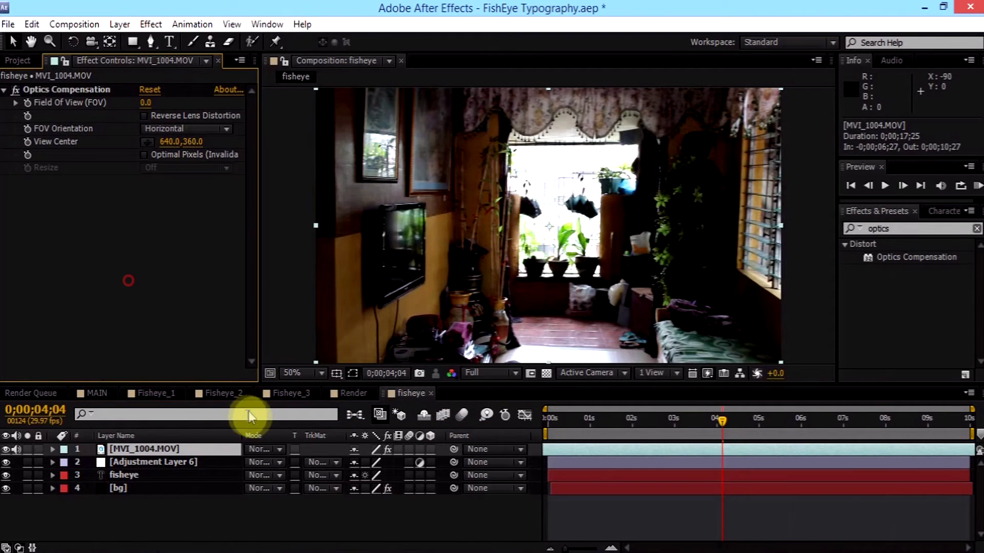
Scrub the Optics Compensation Field Of View upward to start bending the footage
click(99, 87)
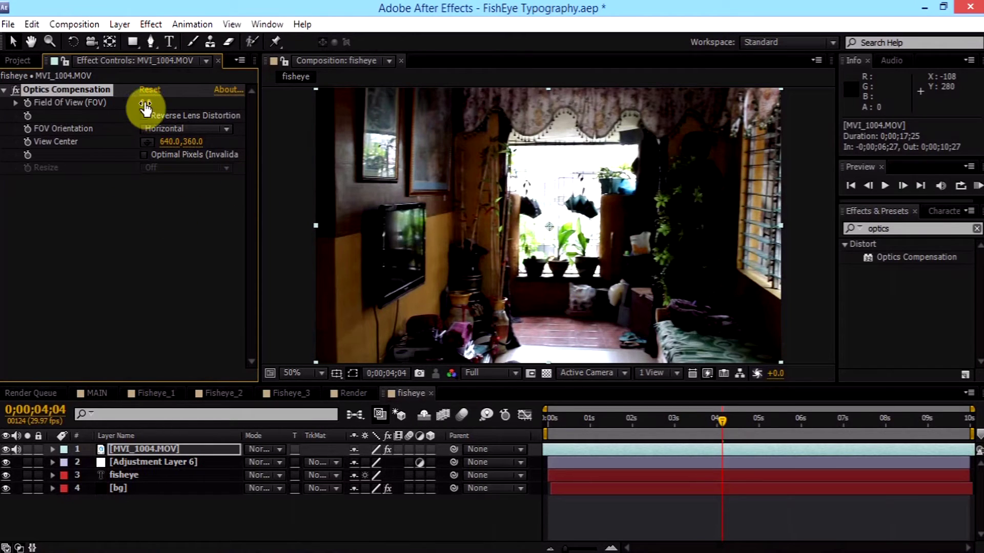
drag(145, 108, 728, 101)
click(630, 212)
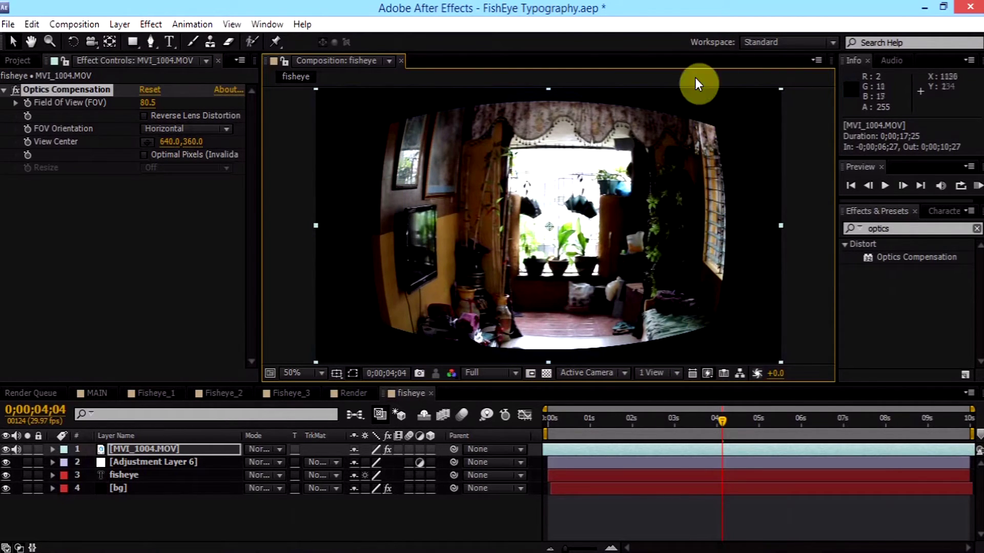
Hide layers 2 through 4 by turning off their eye switches
click(173, 450)
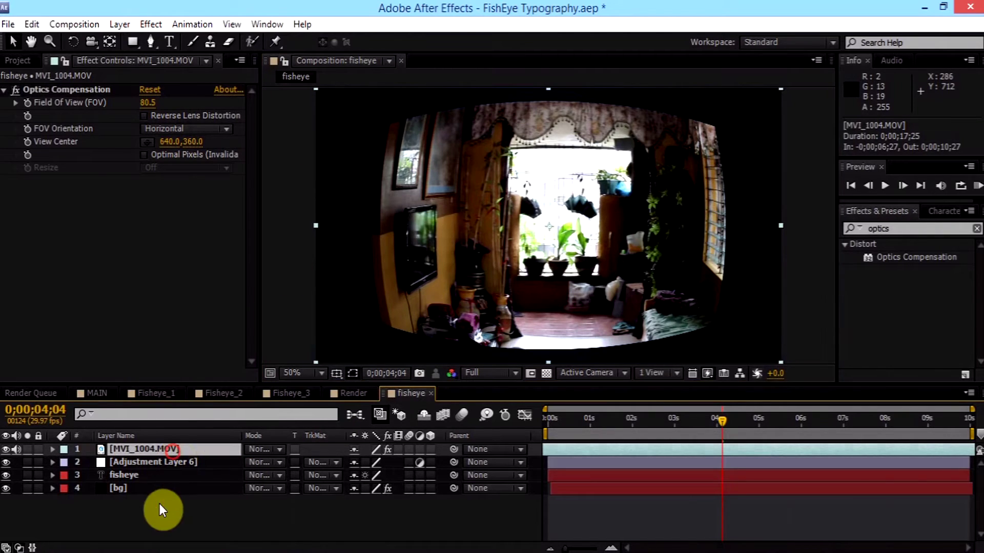
click(161, 510)
drag(6, 450, 6, 489)
click(6, 449)
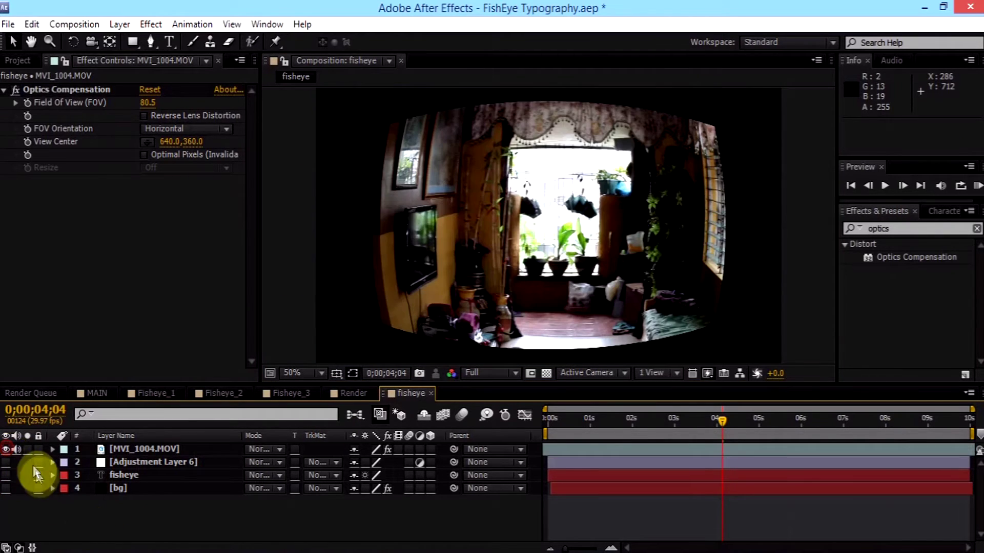
Push the Field Of View further, to 95.0, for a strong fisheye bulge
click(643, 272)
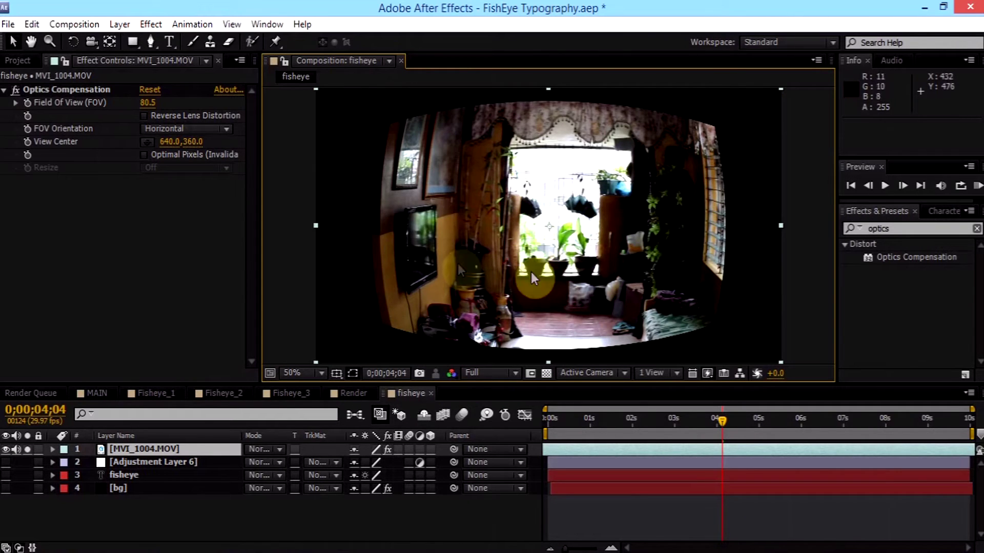
drag(148, 101, 260, 109)
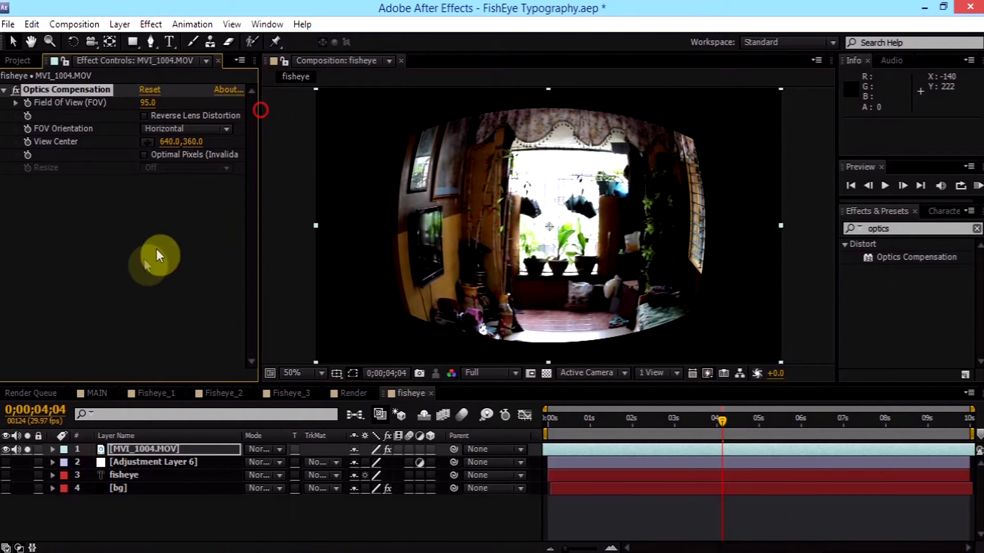
click(157, 254)
click(445, 182)
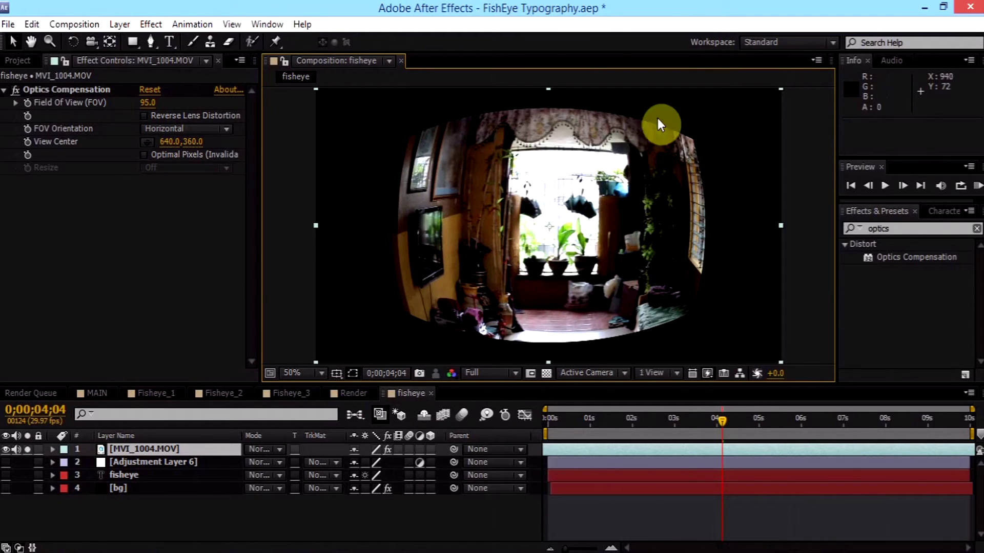
Show source names in the layer column and select the MVI_1004.MOV layer
click(223, 499)
click(174, 436)
click(177, 448)
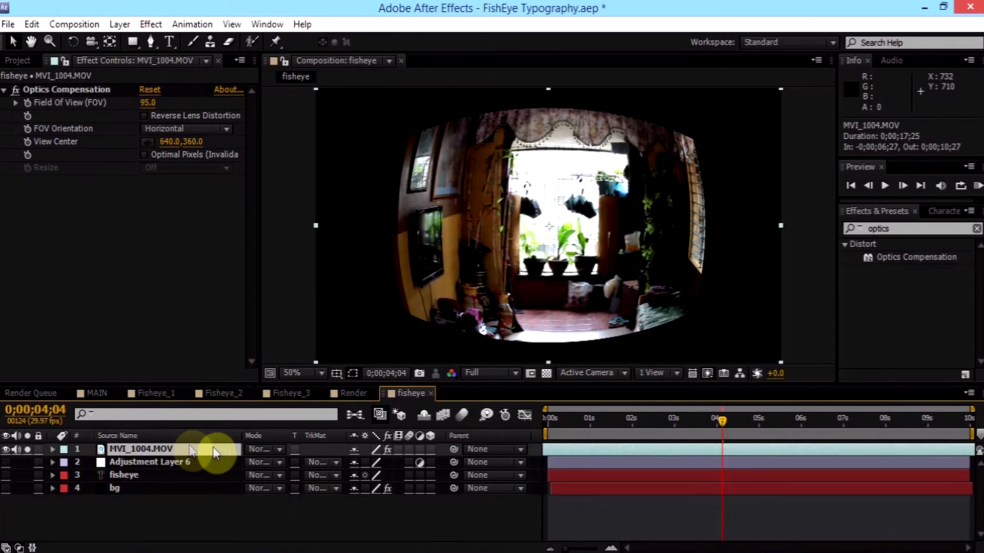
Enlarge MVI_1004.MOV's Scale to fill the frame and preview the composition over time
key(s)
drag(374, 462, 418, 458)
click(638, 481)
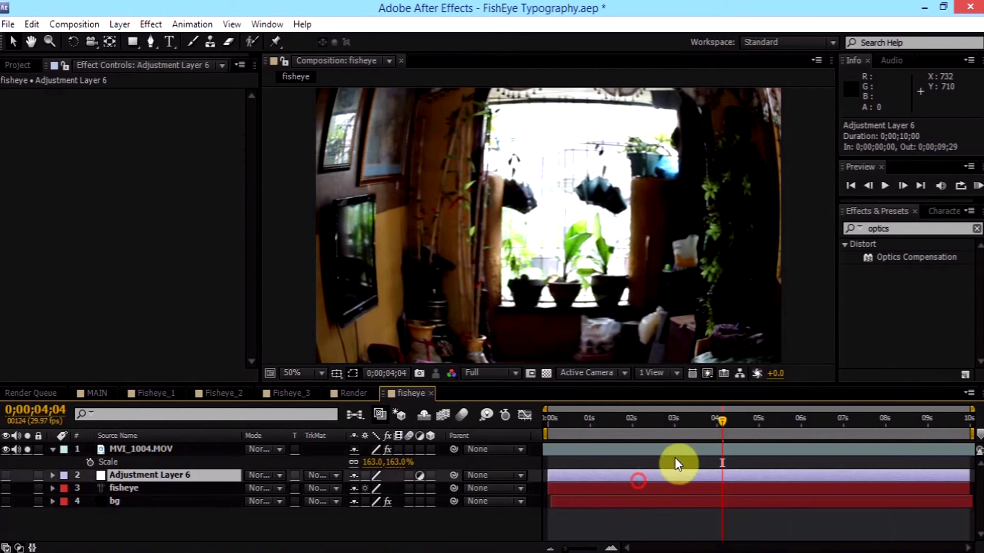
drag(643, 426, 880, 423)
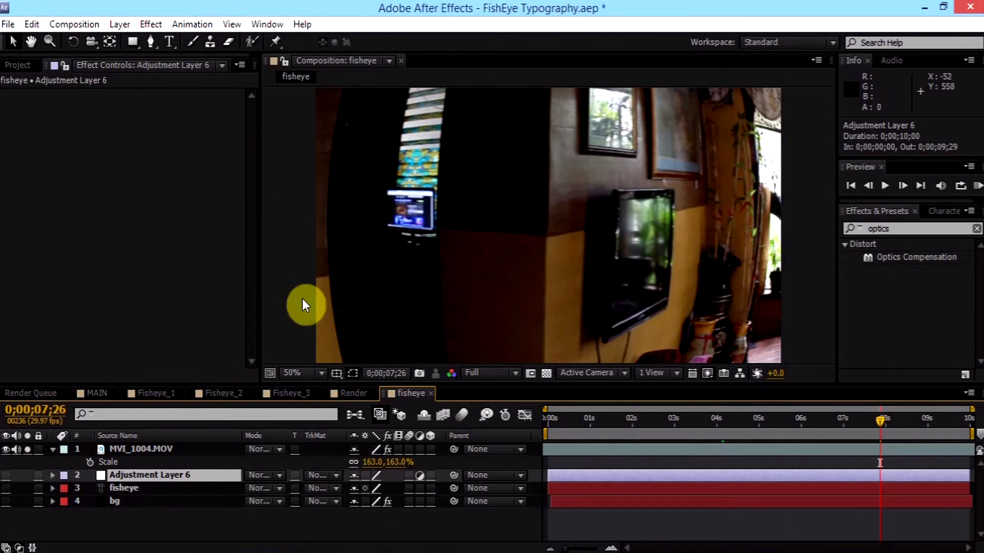
click(657, 519)
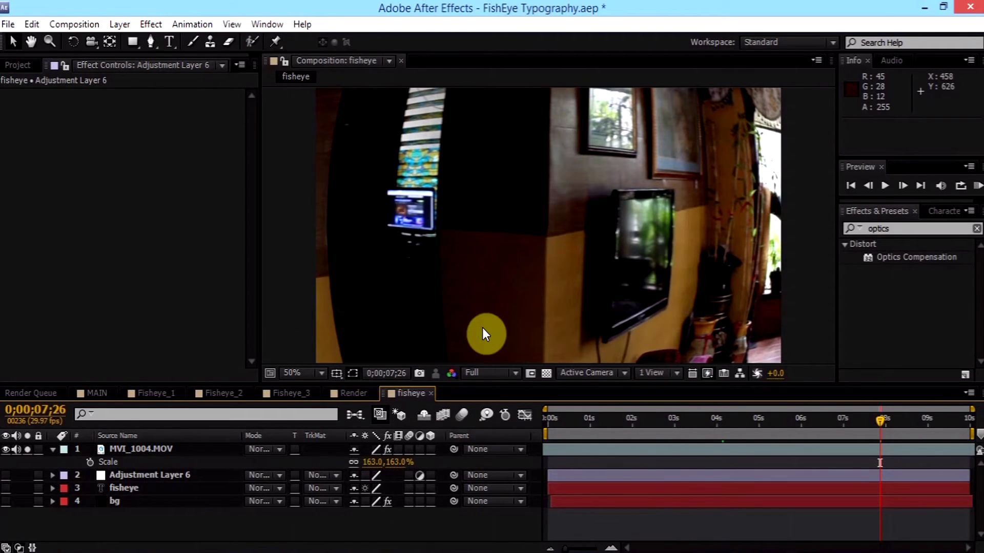
Reveal the footage's effect settings and inspect the Optics Compensation effect
click(905, 253)
drag(192, 453, 185, 454)
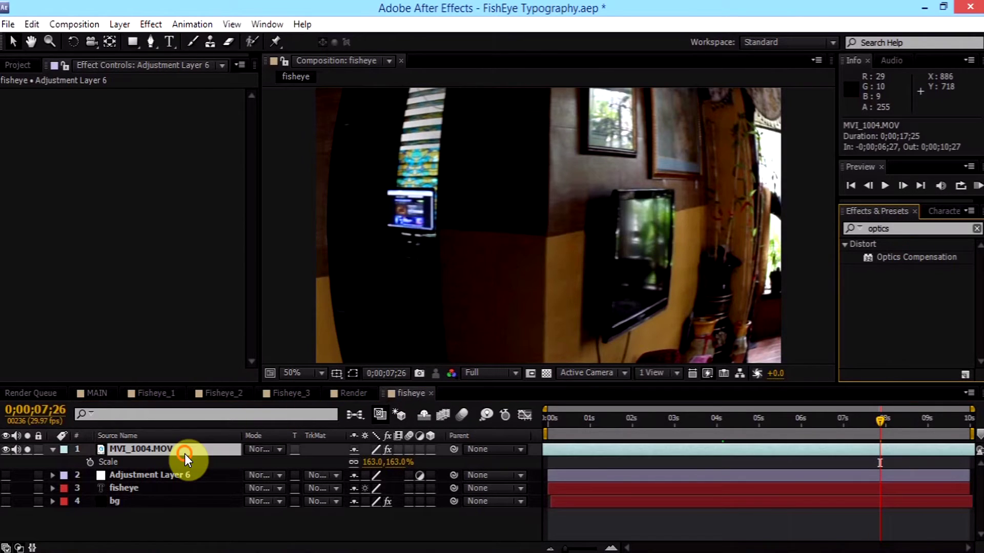
click(176, 296)
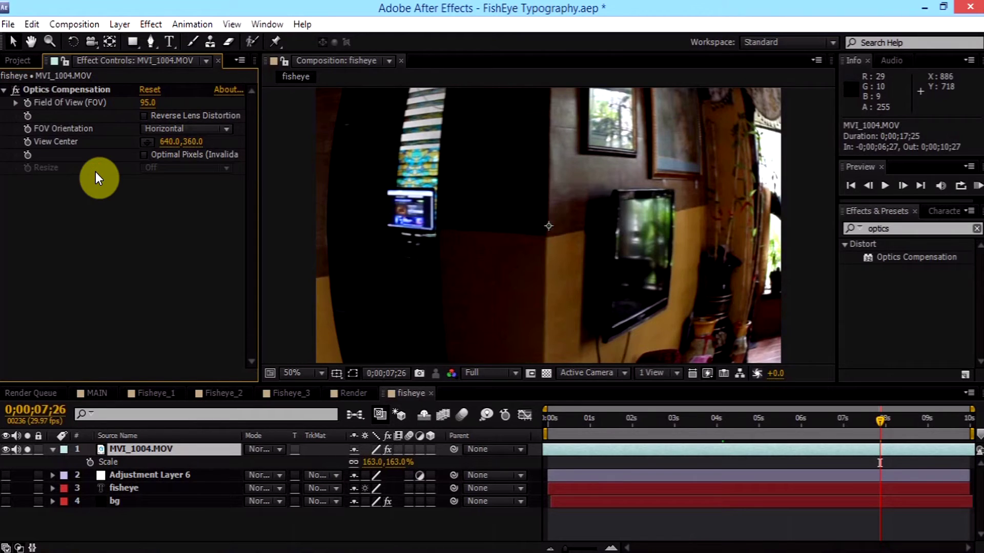
click(73, 92)
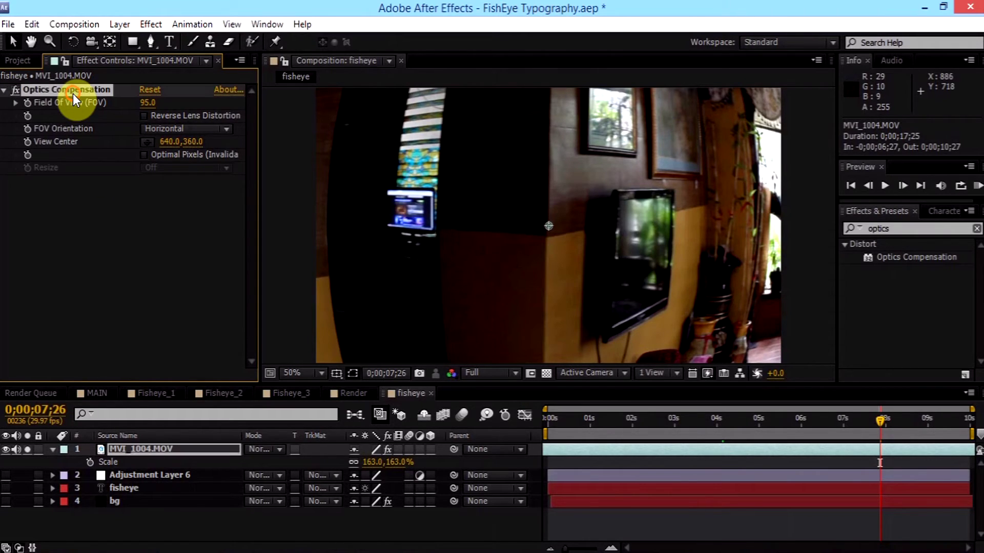
click(74, 205)
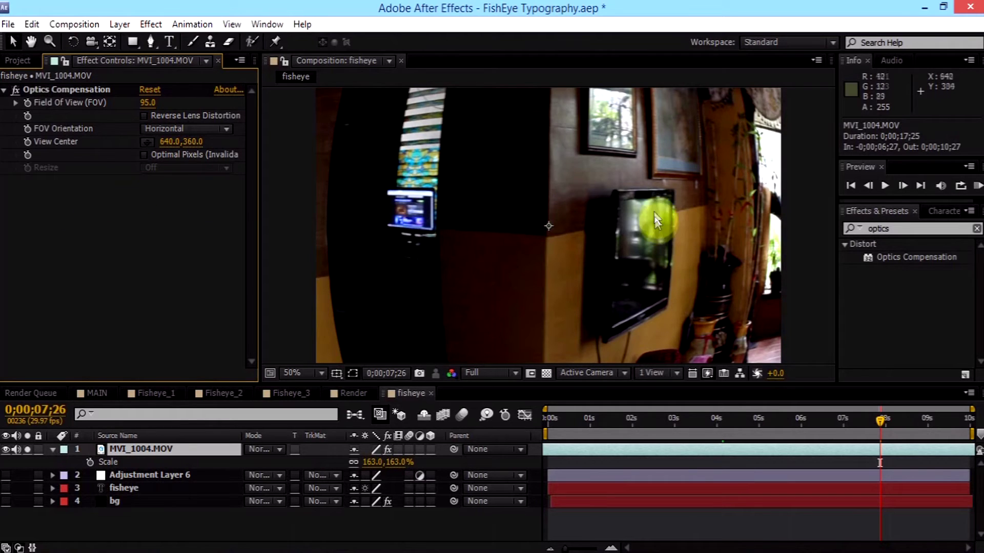
click(68, 90)
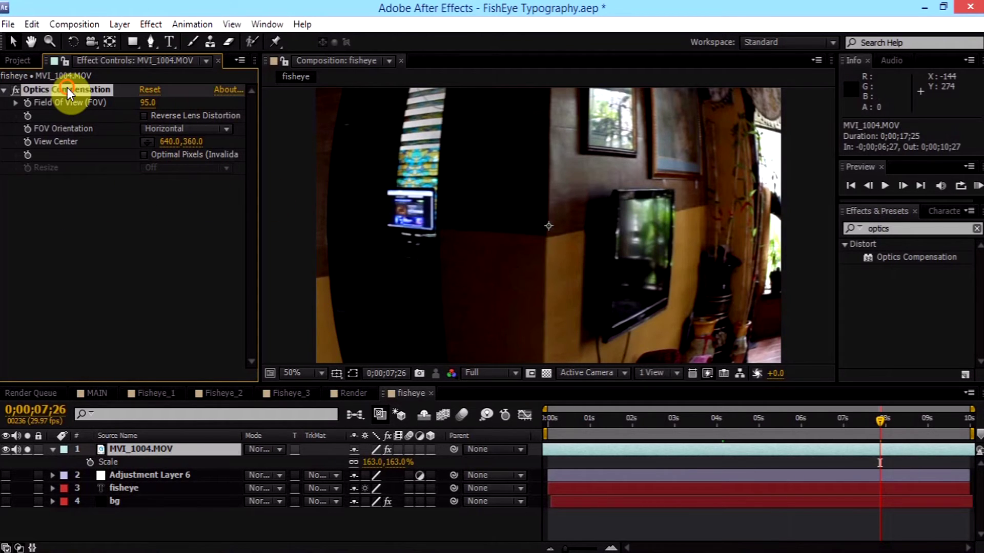
click(139, 281)
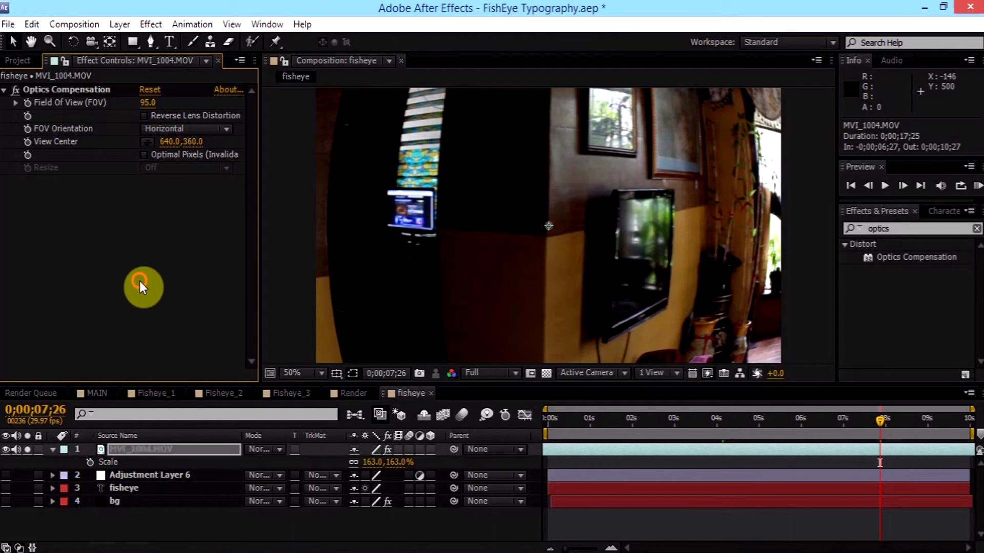
click(93, 92)
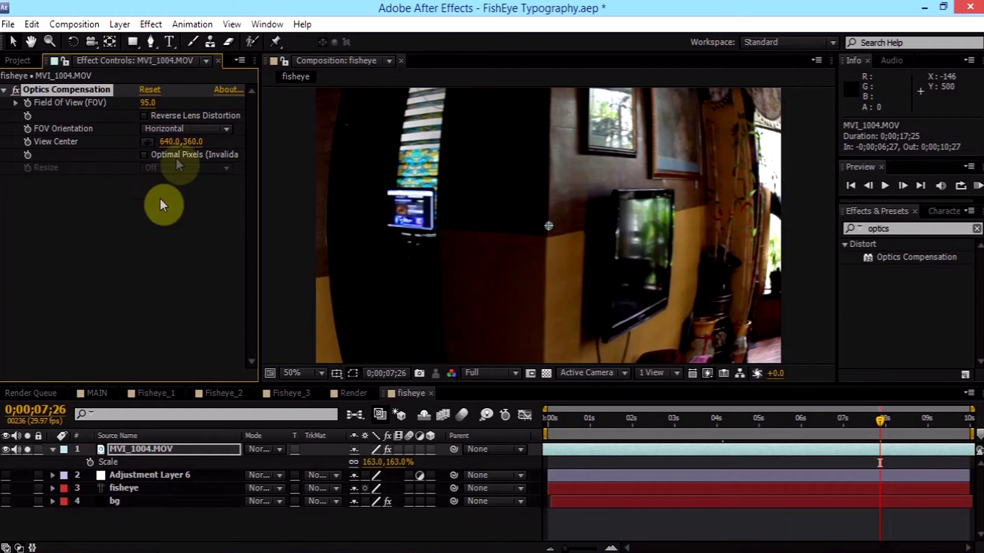
click(115, 216)
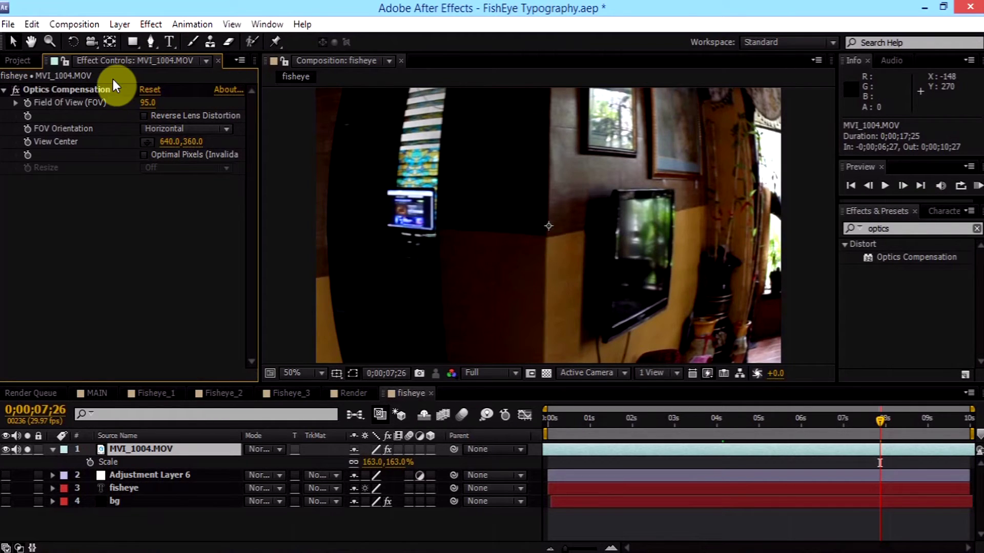
click(91, 88)
click(113, 228)
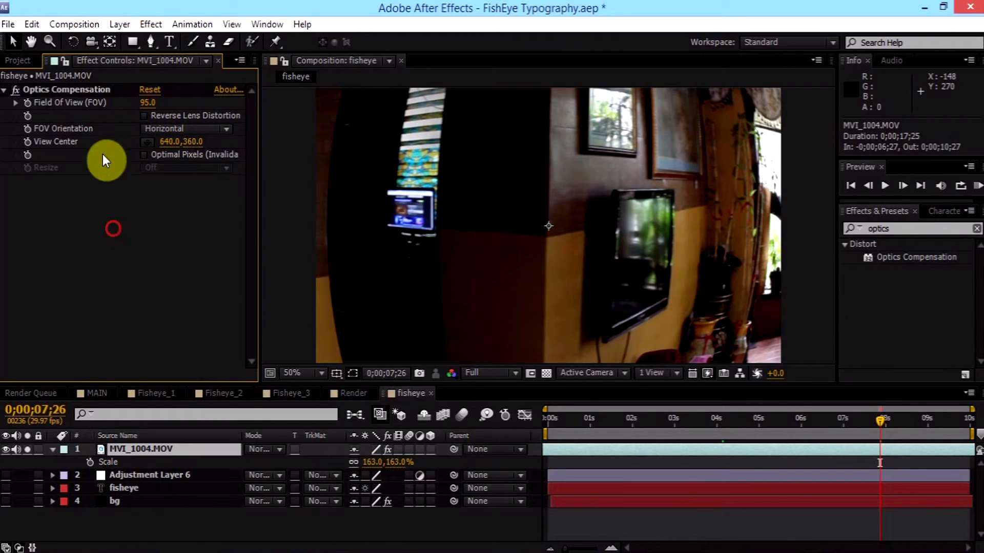
click(85, 88)
click(93, 225)
click(72, 94)
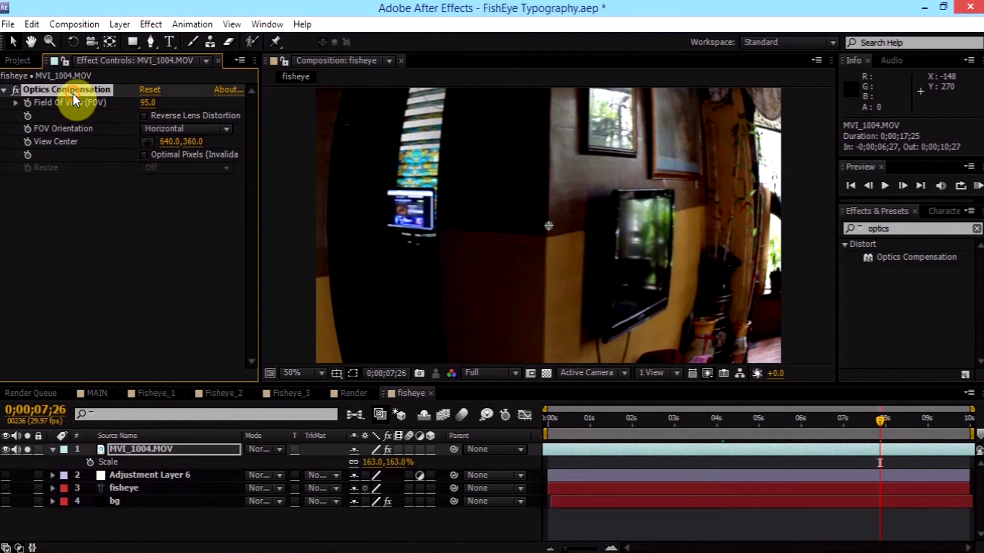
click(106, 242)
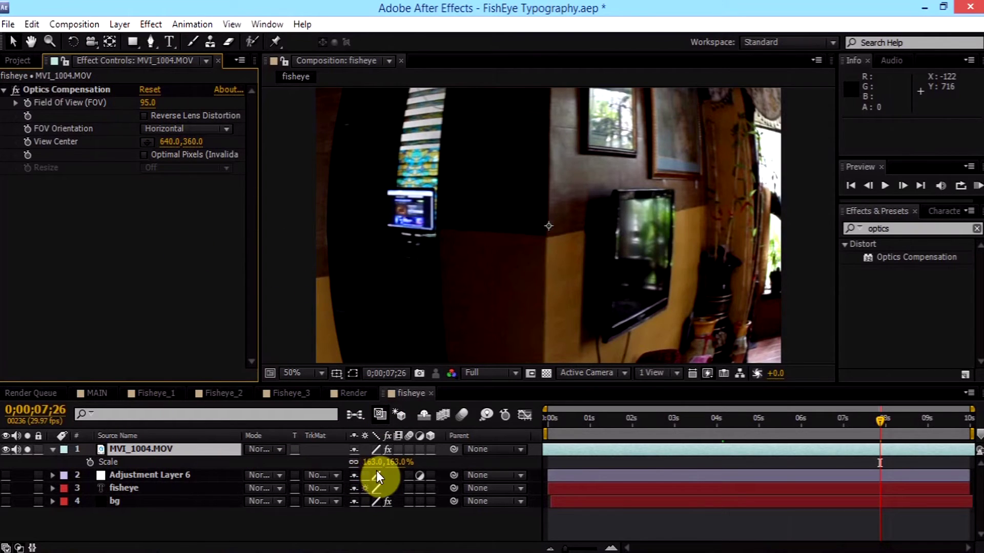
Bring the footage Scale to about 166% and delete its Optics Compensation effect
mouse_move(375, 462)
mouse_down()
mouse_move(361, 461)
mouse_move(376, 456)
mouse_up()
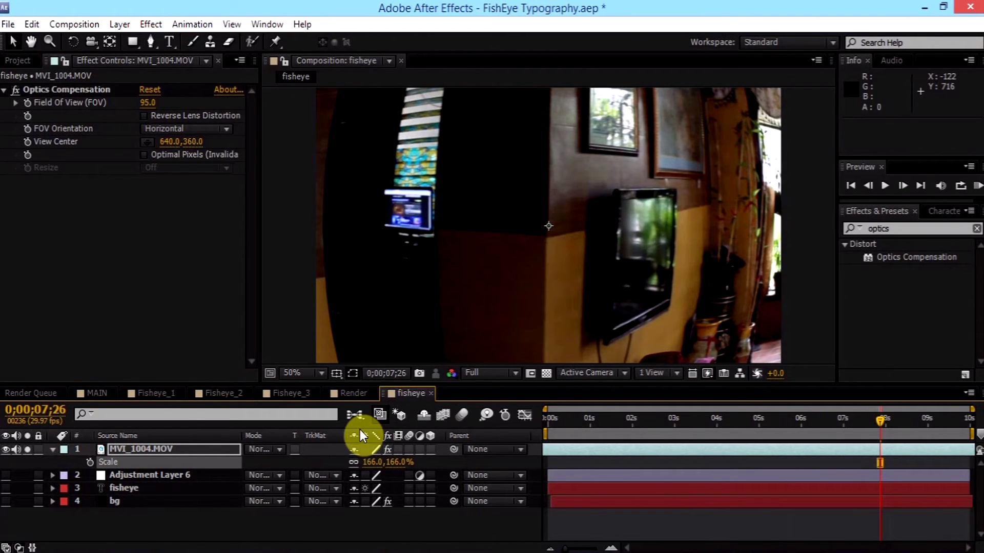
click(283, 265)
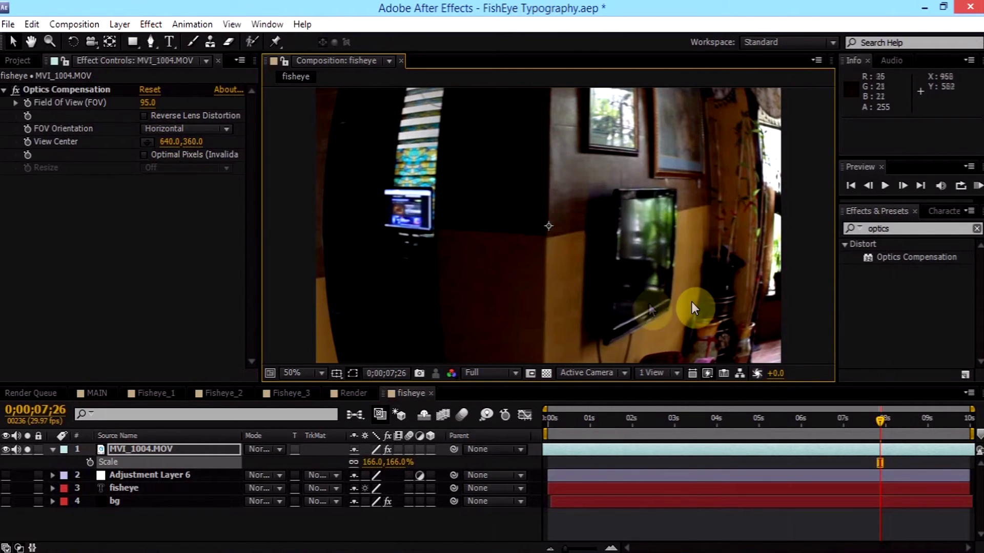
click(94, 112)
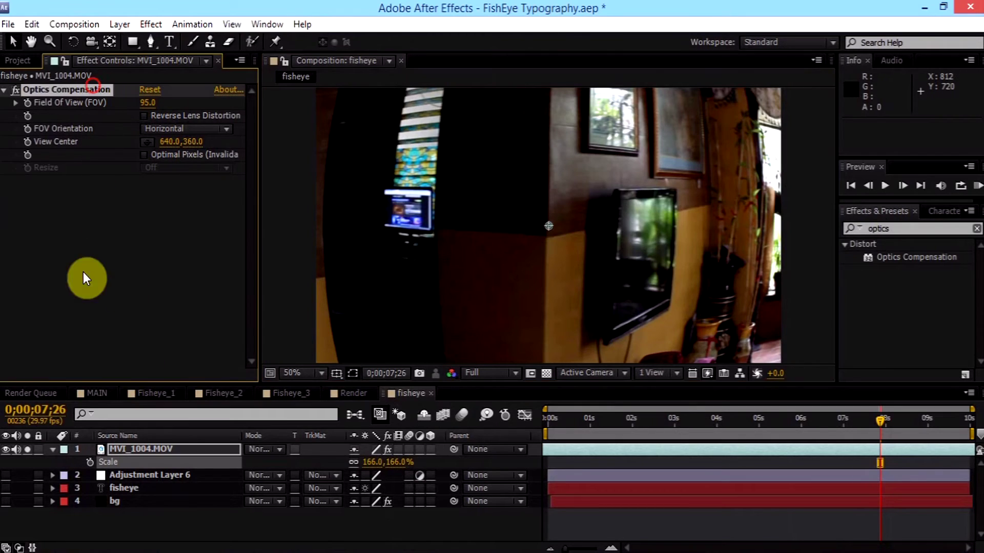
click(81, 287)
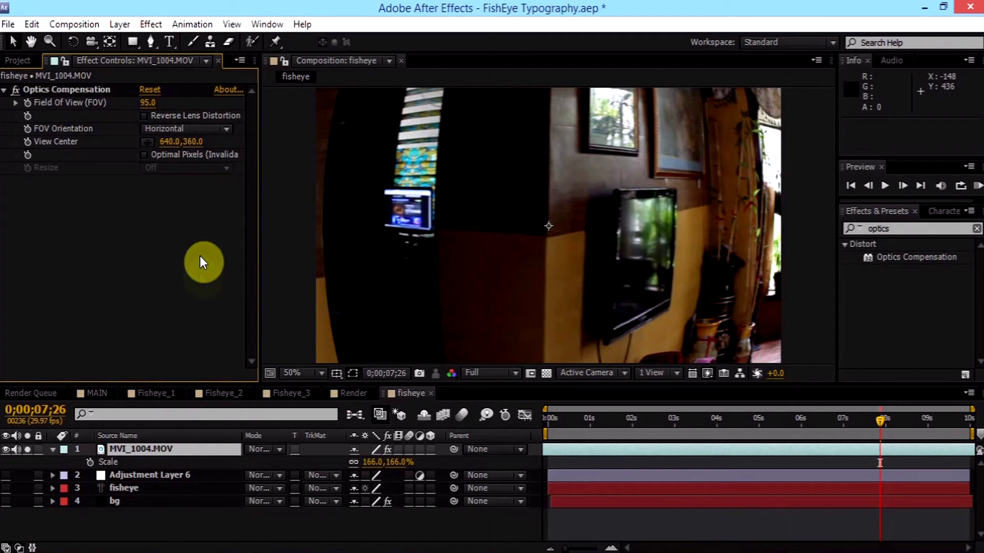
click(81, 91)
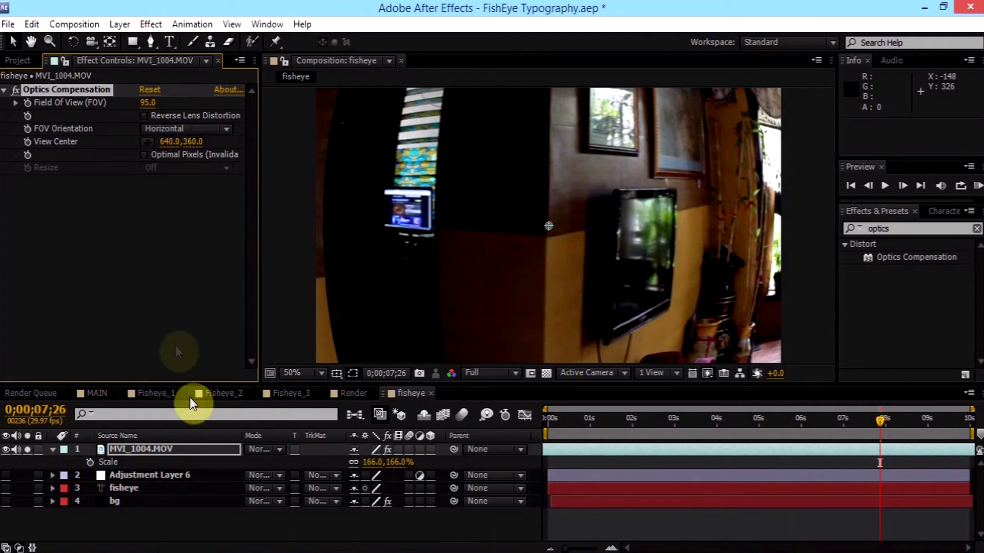
key(Delete)
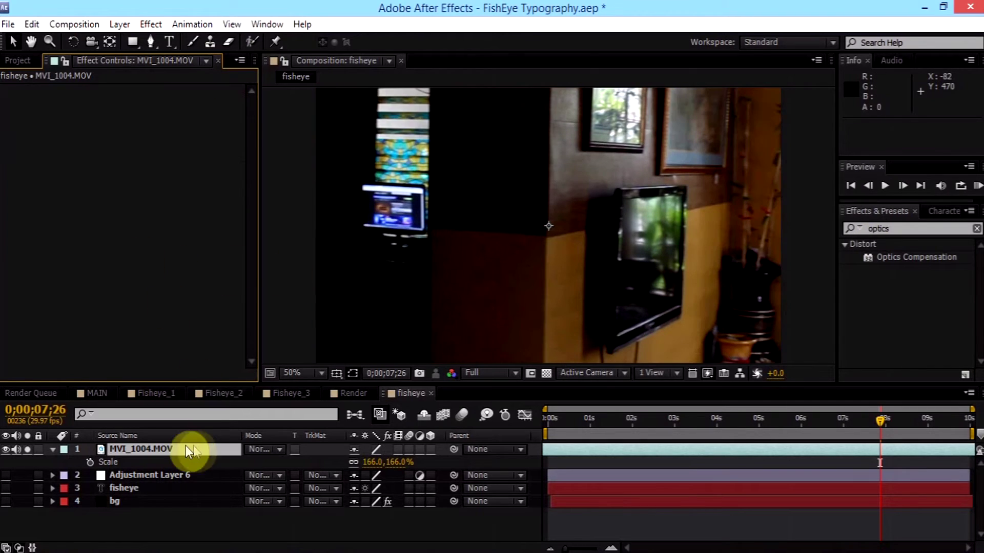
Set MVI_1004.MOV's Scale back to 100%
click(185, 449)
click(370, 462)
text(1)
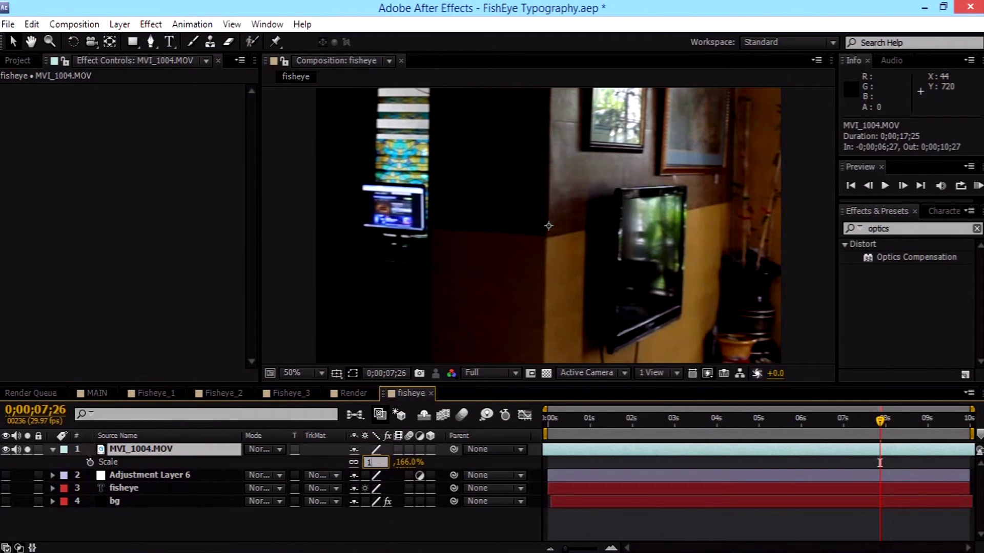
text(00)
key(Return)
click(108, 318)
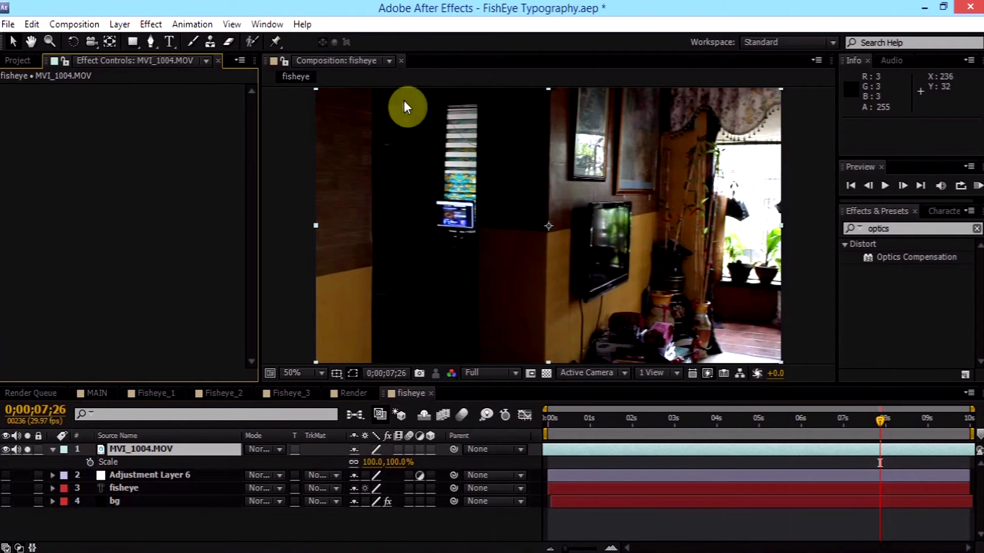
Replace the old optics search with 'cc lens' in Effects & Presets
click(922, 228)
key(BackSpace)
text(cc)
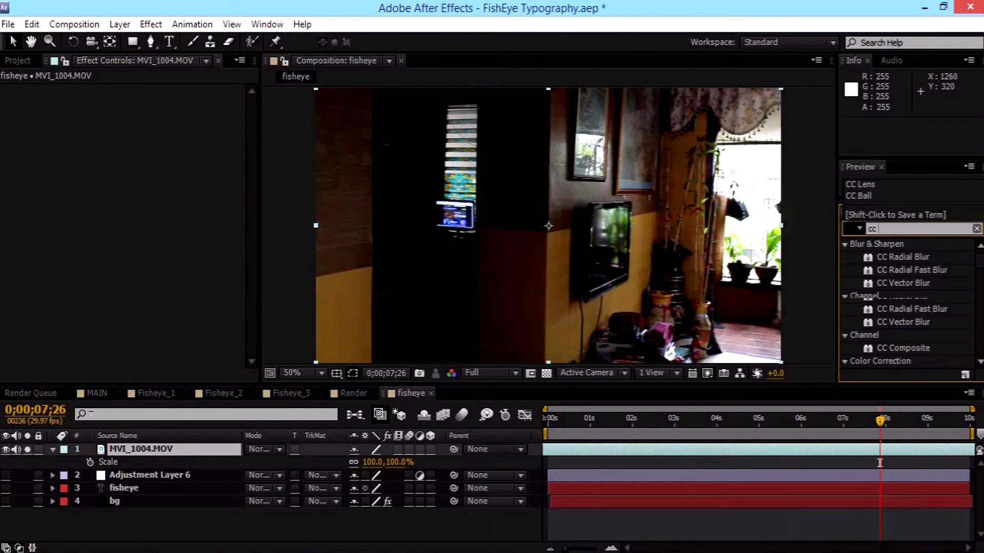
text( lens)
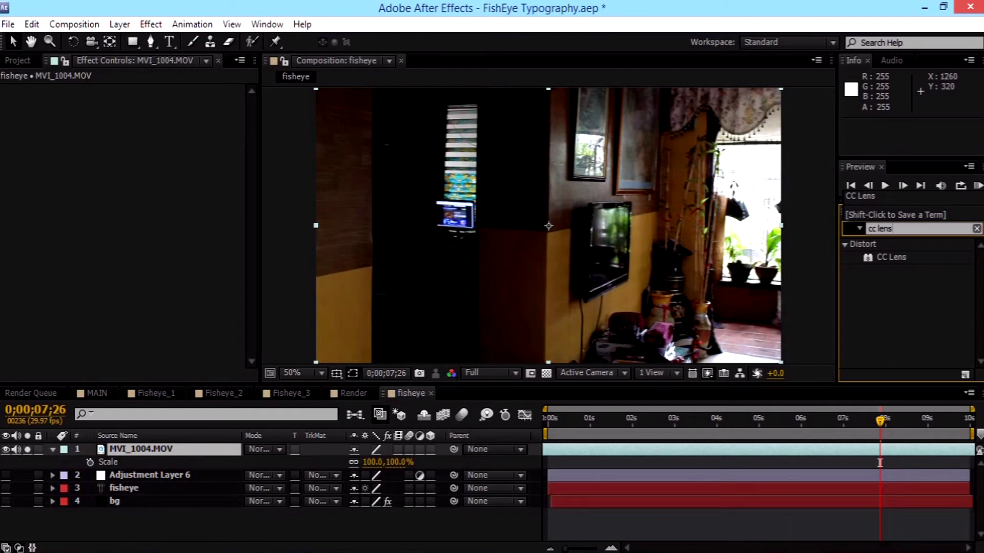
click(890, 281)
click(870, 243)
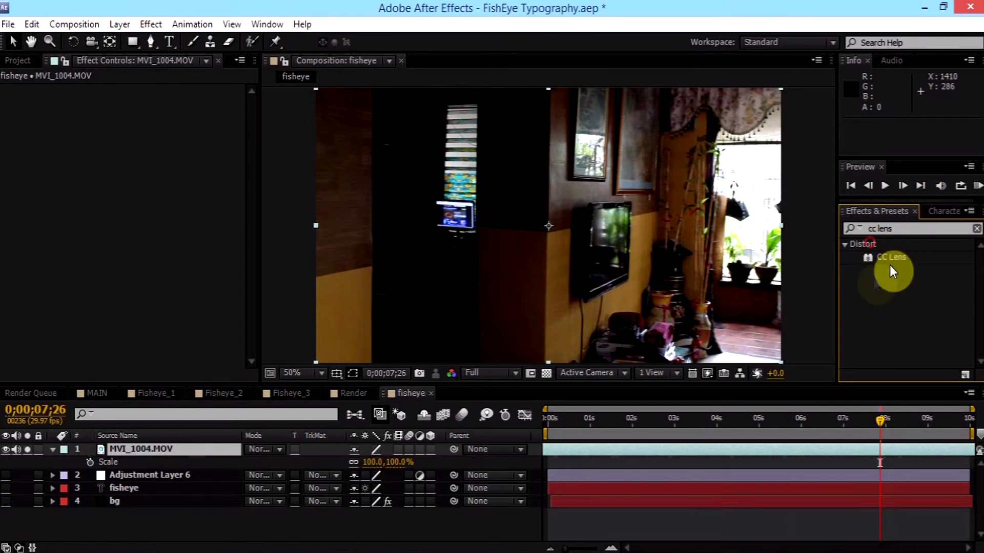
Apply Distort > CC Lens to the MVI_1004.MOV layer from the Effect menu
click(174, 449)
click(151, 24)
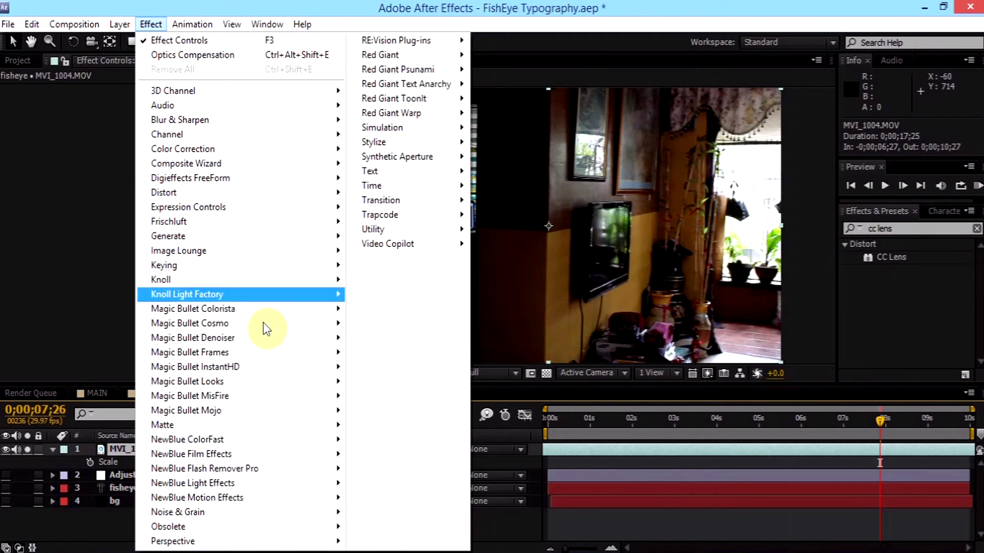
mouse_move(231, 193)
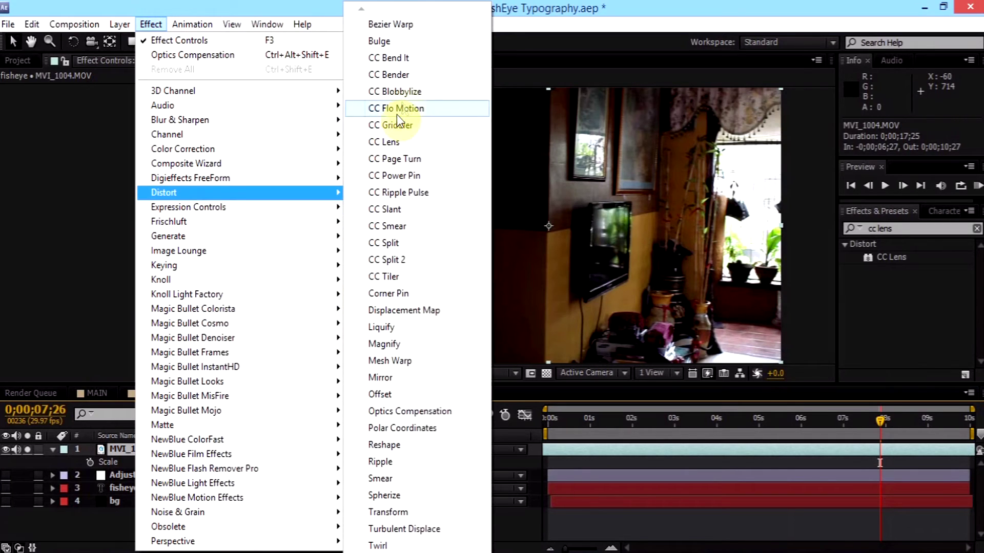
click(404, 142)
Enlarge the CC Lens Size so the lens fills the frame
click(220, 291)
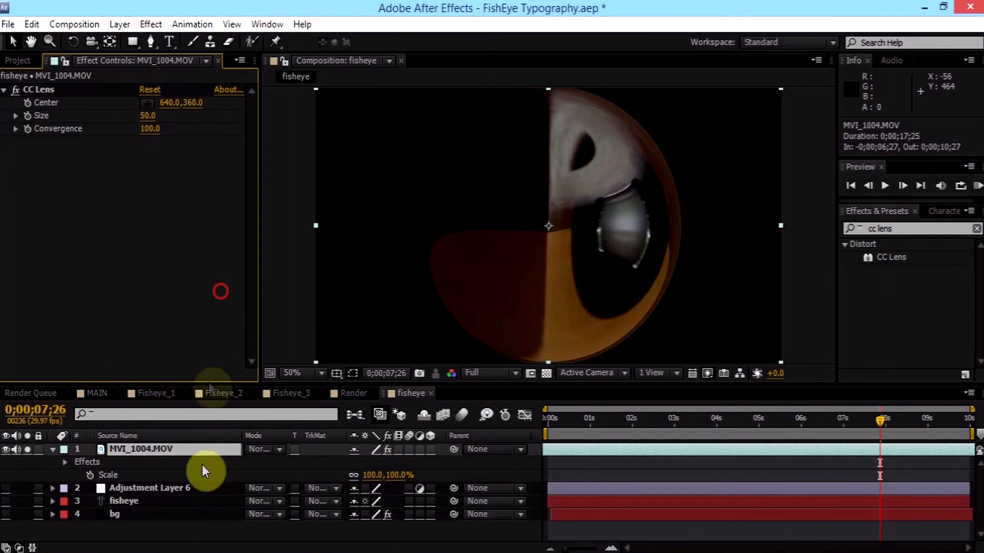
click(173, 457)
click(53, 95)
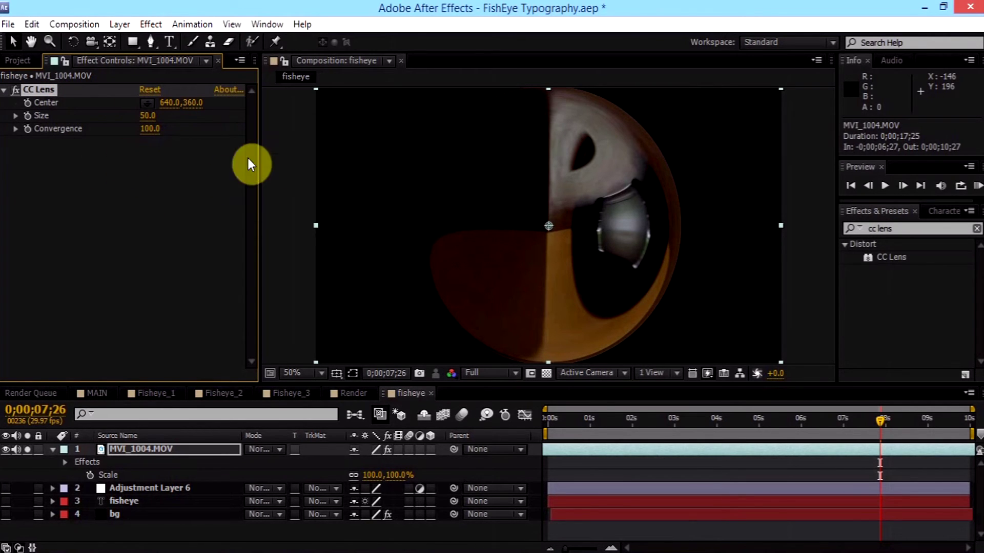
drag(148, 117, 681, 145)
click(154, 180)
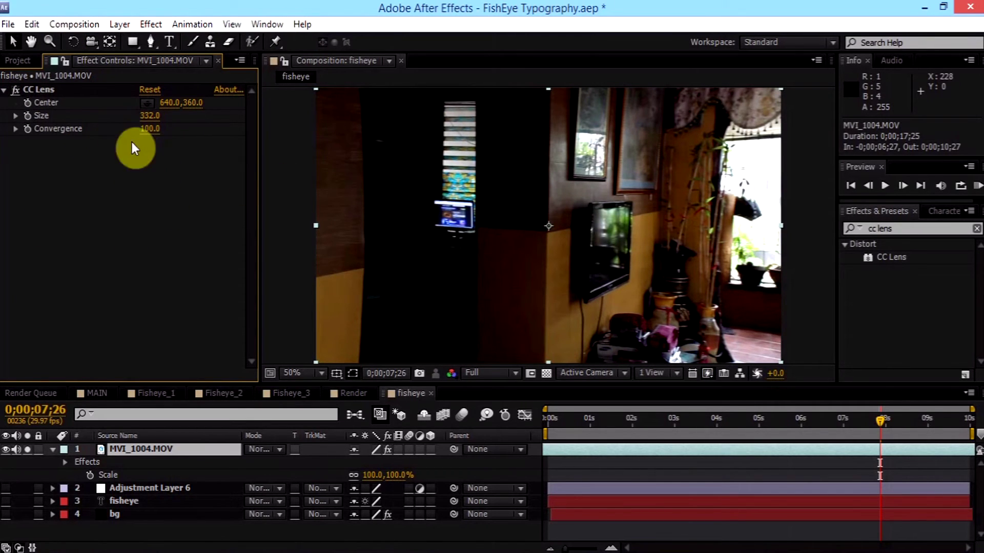
Lower CC Lens Convergence to -200, settle Size at 181, and collapse the layer's properties
drag(150, 129, 202, 151)
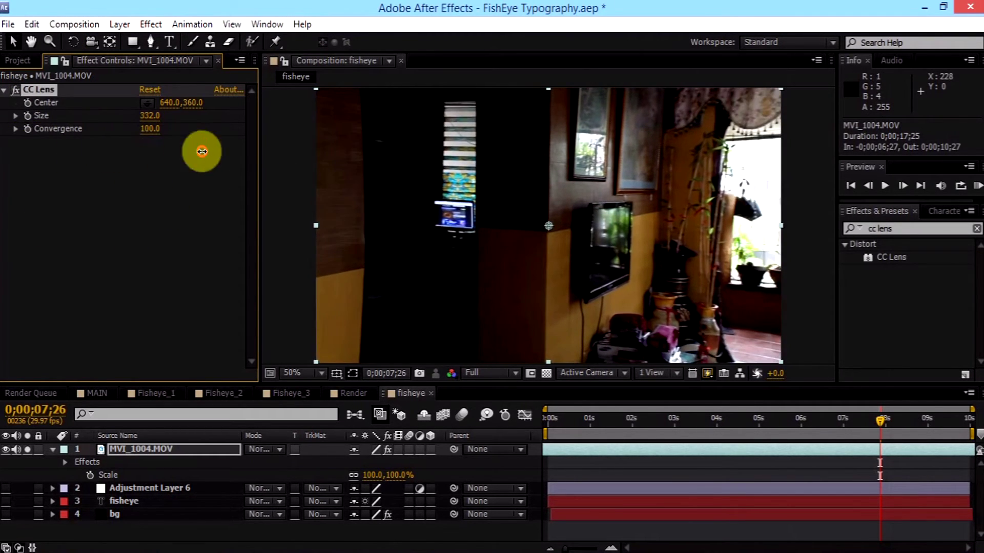
click(169, 215)
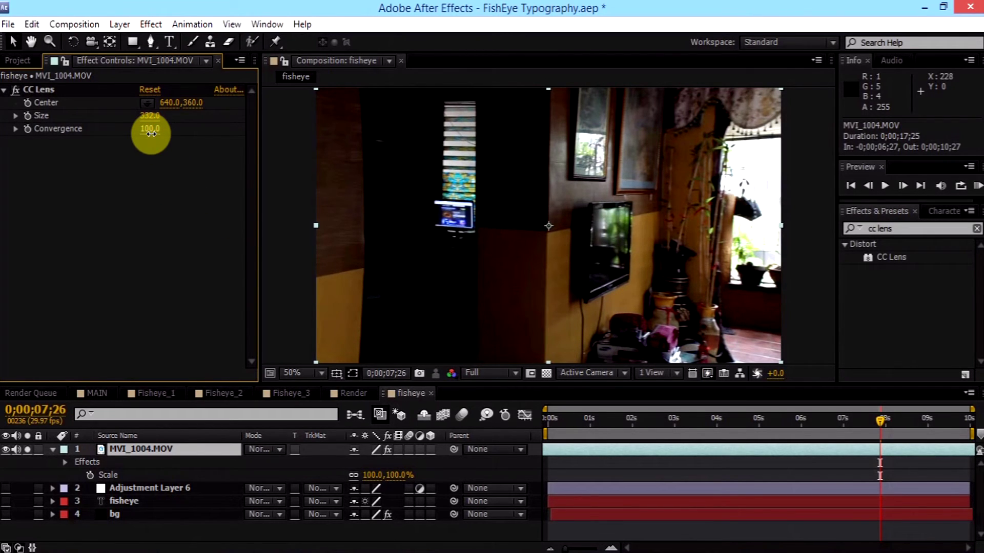
drag(151, 134, 72, 172)
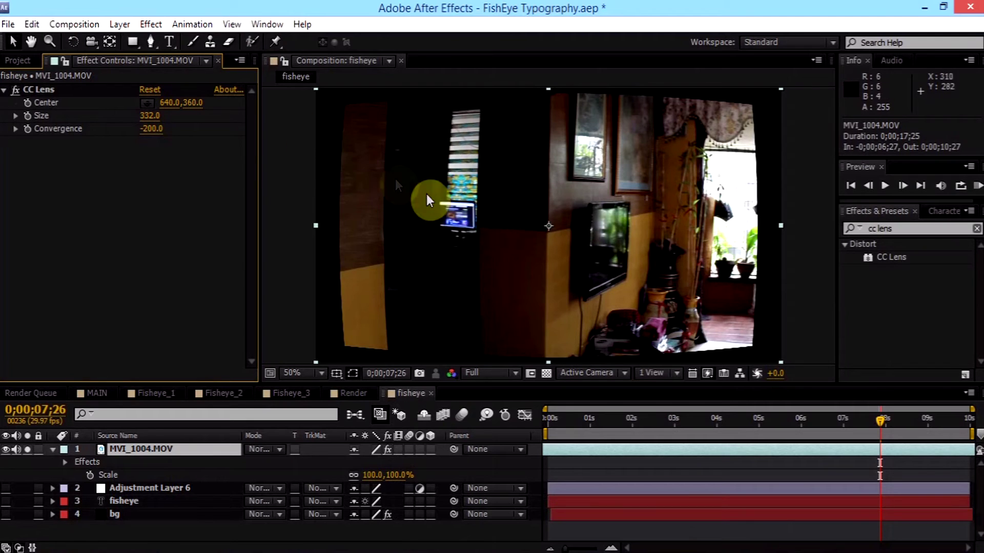
drag(156, 117, 49, 120)
click(158, 204)
click(620, 204)
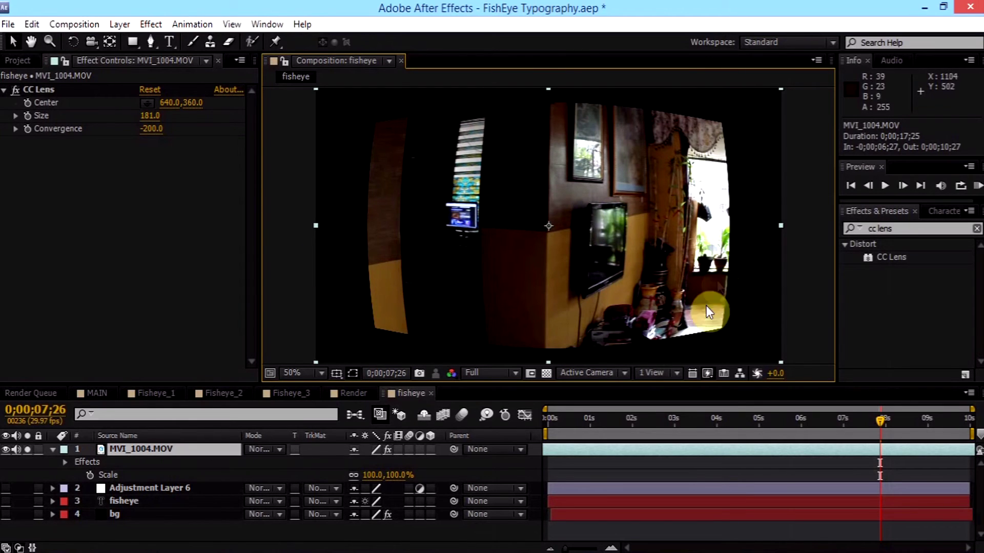
click(191, 448)
key(ctrl+grave)
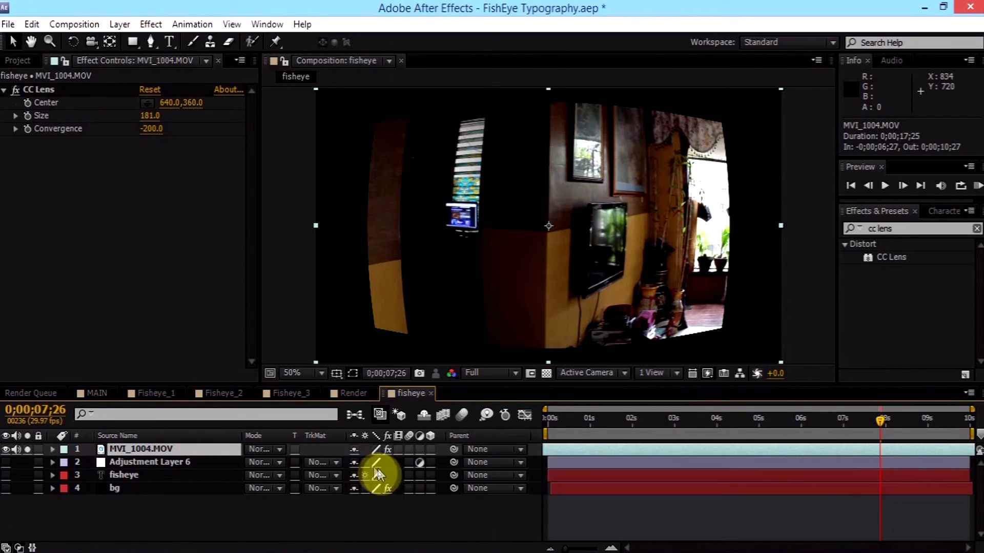
Scale MVI_1004.MOV to 128%, drop CC Lens onto it, and reduce the lens Size
key(s)
drag(374, 462, 395, 461)
click(746, 479)
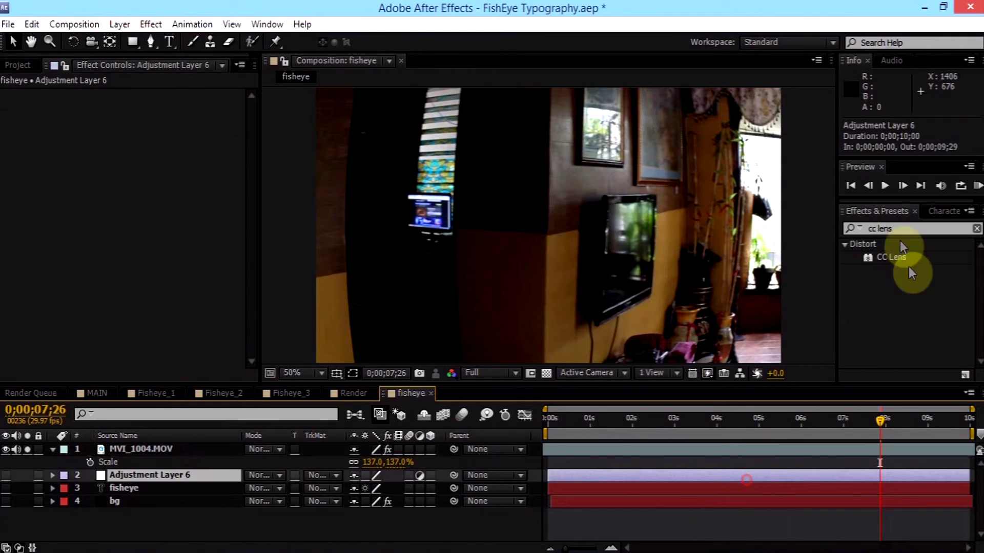
drag(909, 263, 184, 448)
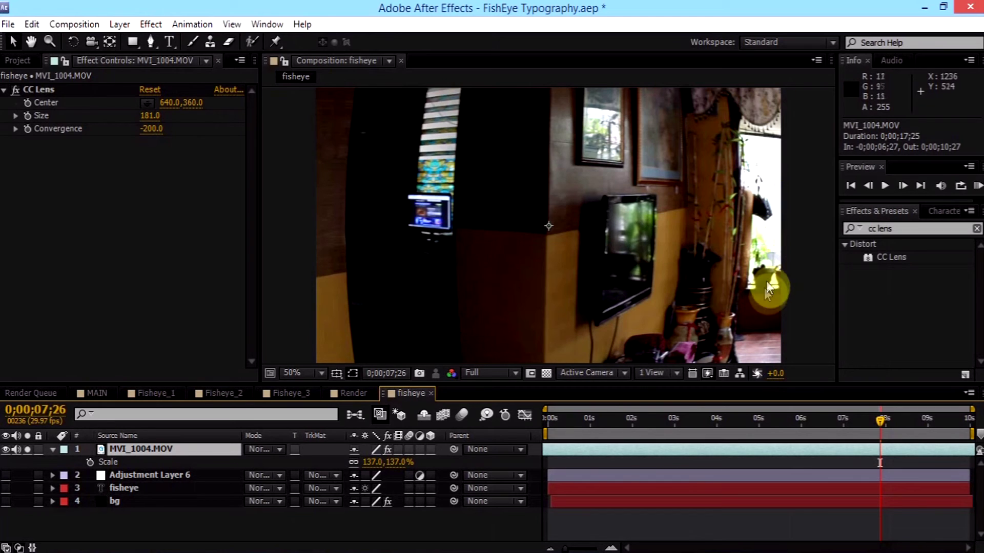
mouse_move(151, 116)
mouse_down()
mouse_move(180, 121)
mouse_move(103, 127)
mouse_move(138, 127)
mouse_up()
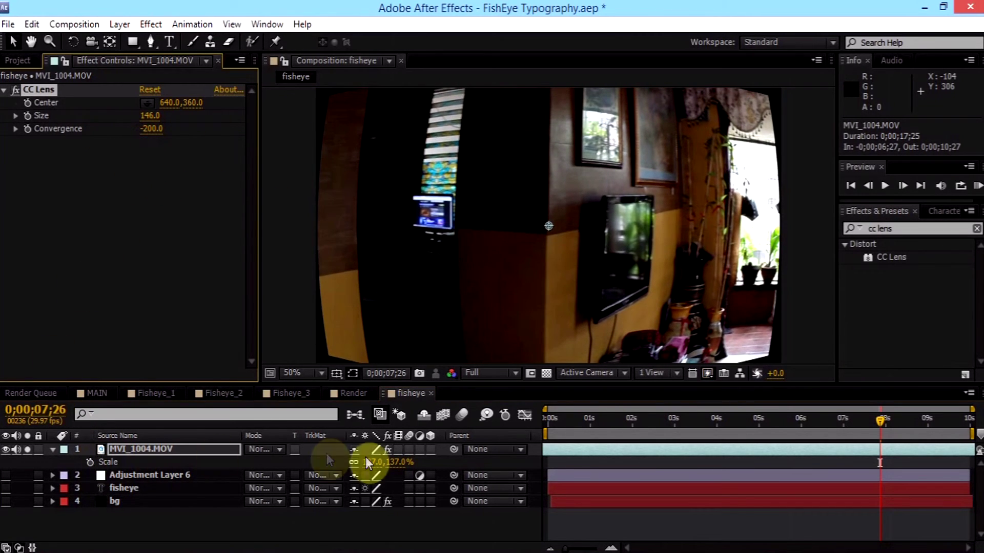
Set the footage Scale to 158% with CC Lens Size at 146, then check the Center setting
key(u)
key(s)
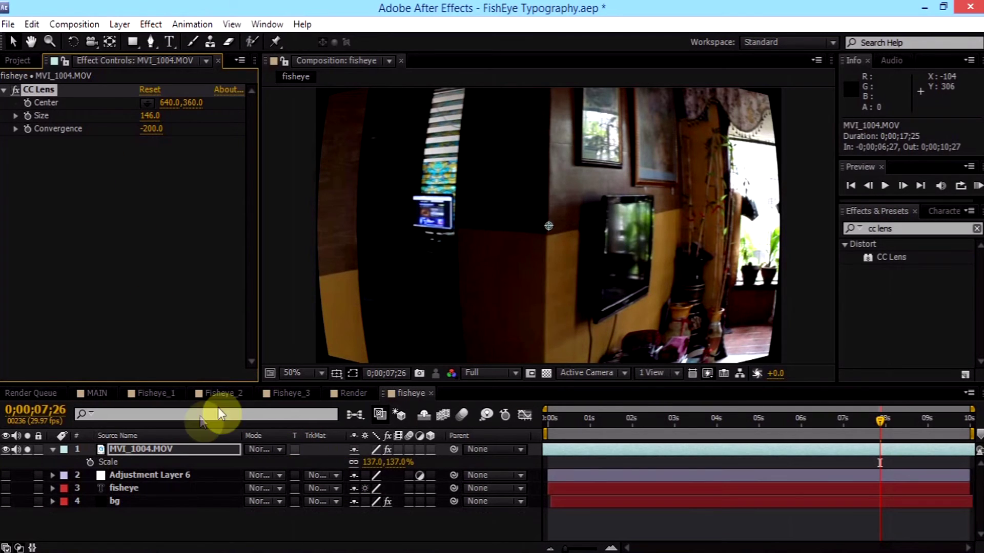
click(208, 450)
mouse_move(367, 461)
mouse_down()
mouse_move(388, 457)
mouse_move(380, 455)
mouse_up()
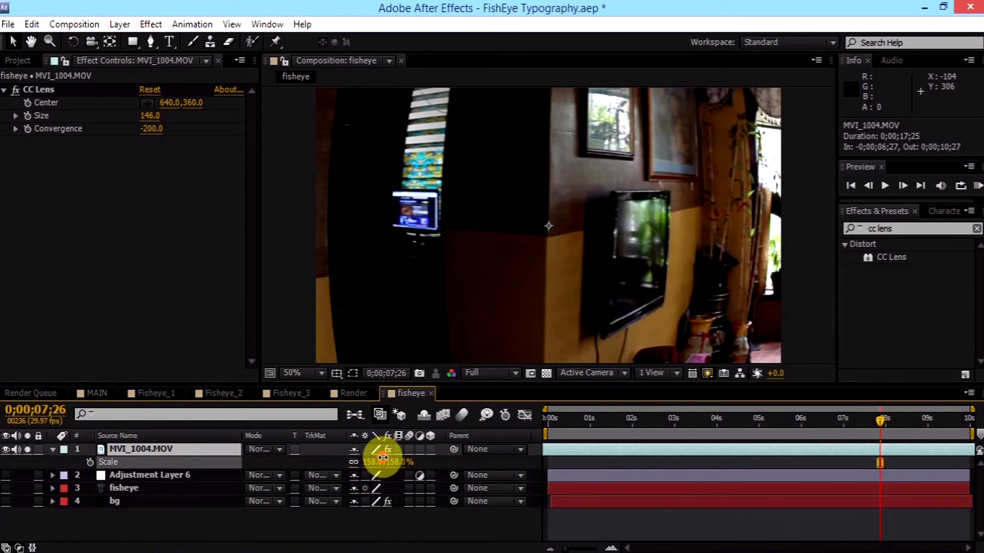
click(689, 533)
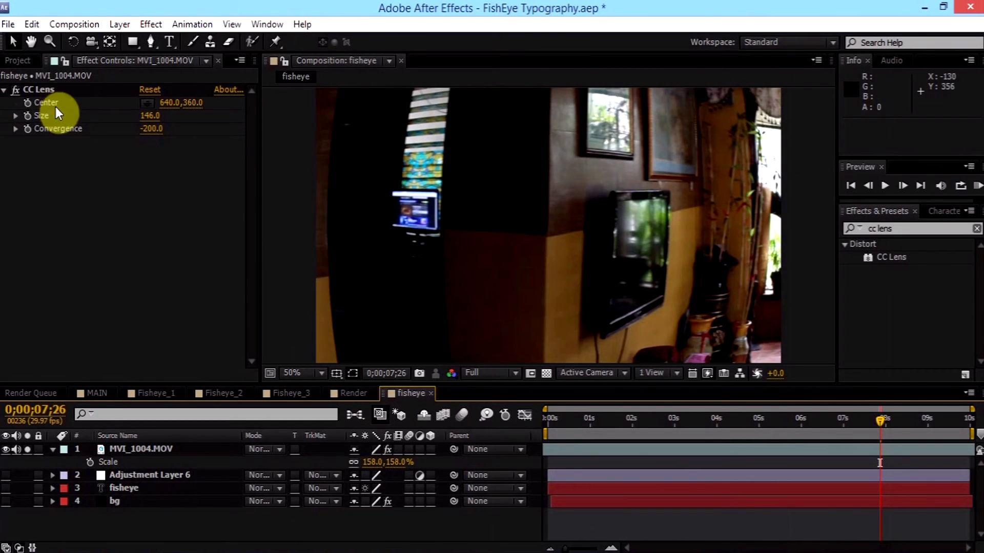
click(162, 173)
click(72, 100)
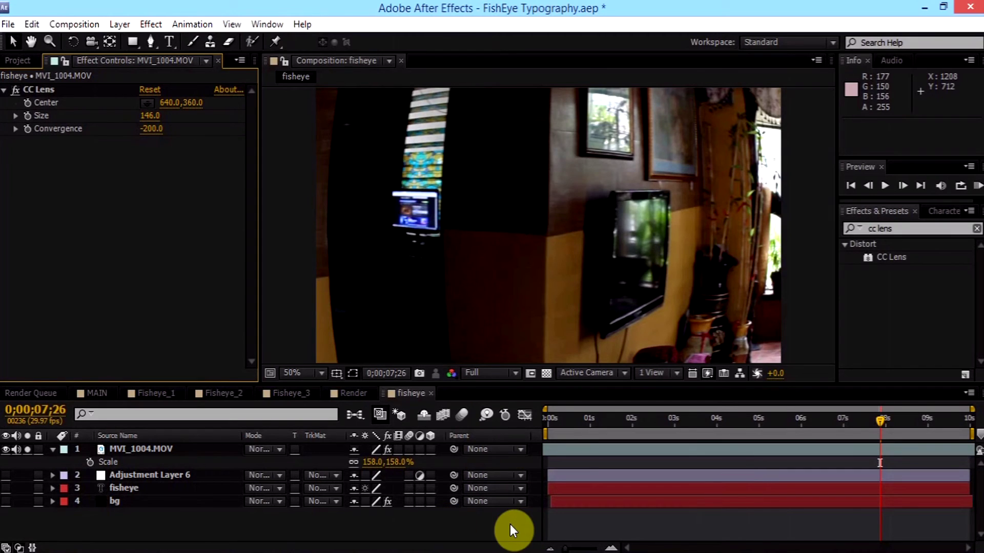
click(44, 90)
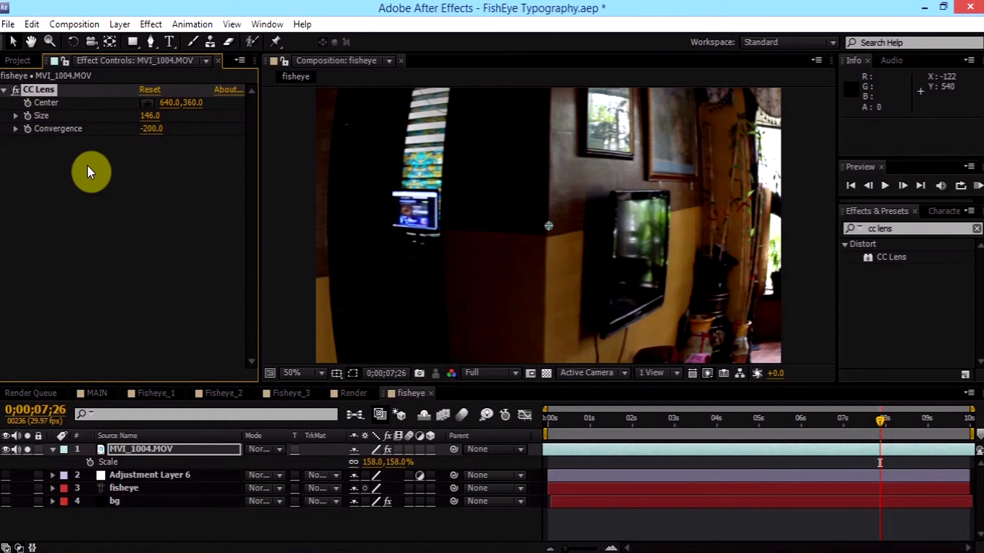
click(78, 156)
click(77, 132)
click(78, 156)
click(44, 90)
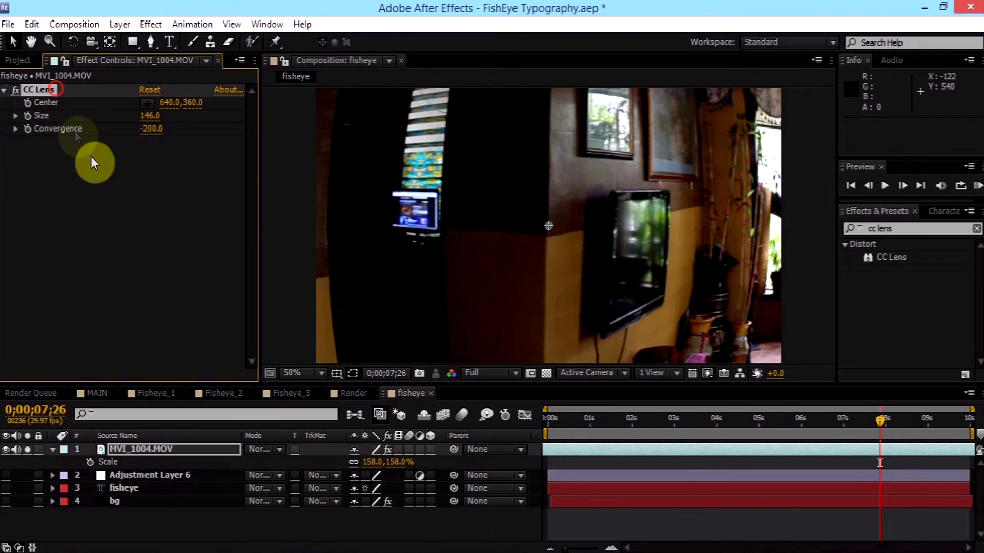
click(94, 171)
click(44, 91)
click(105, 196)
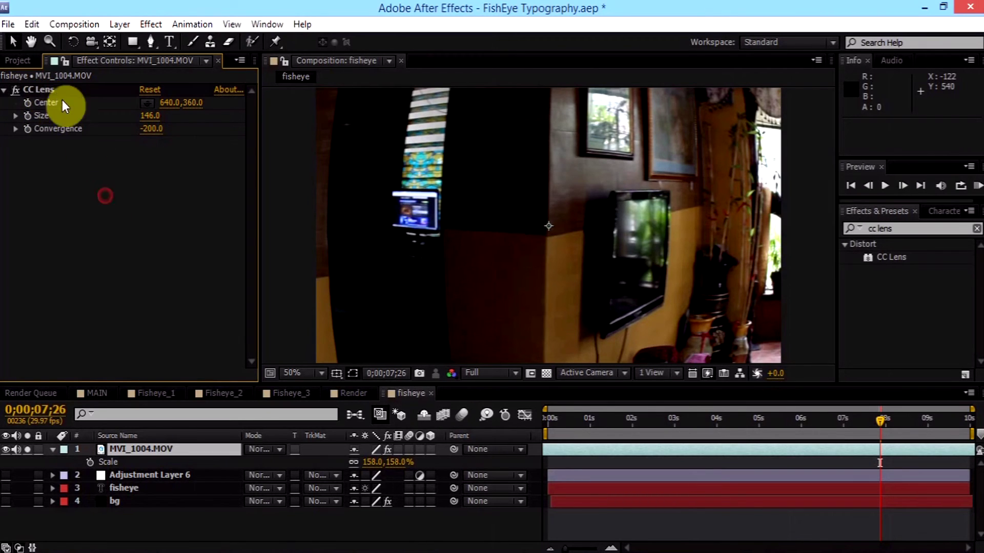
click(45, 88)
click(131, 280)
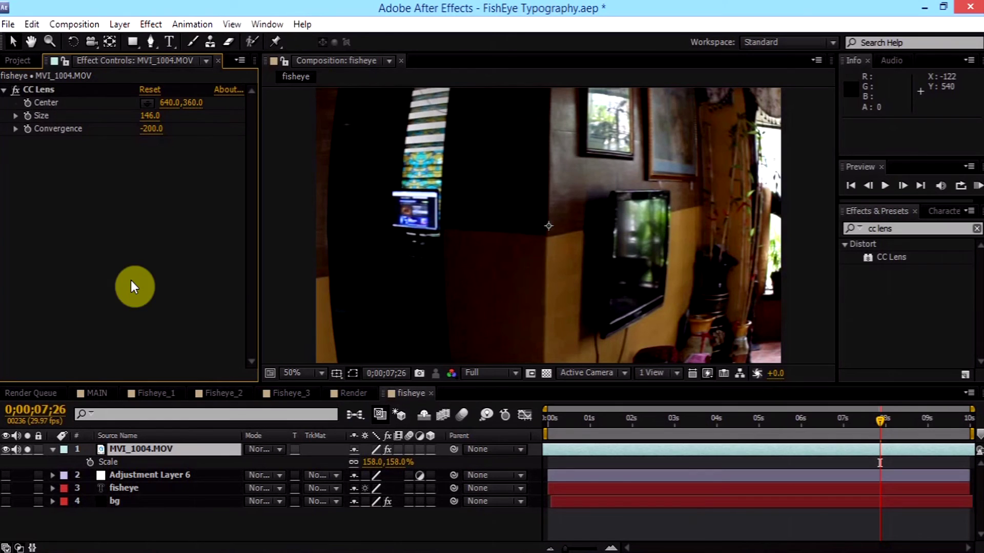
click(90, 281)
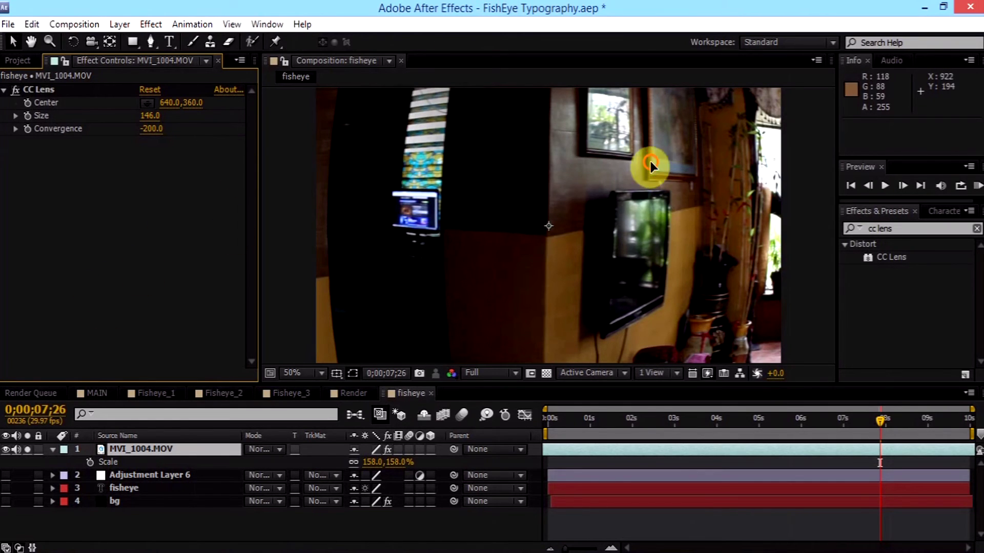
click(650, 164)
click(637, 491)
click(595, 272)
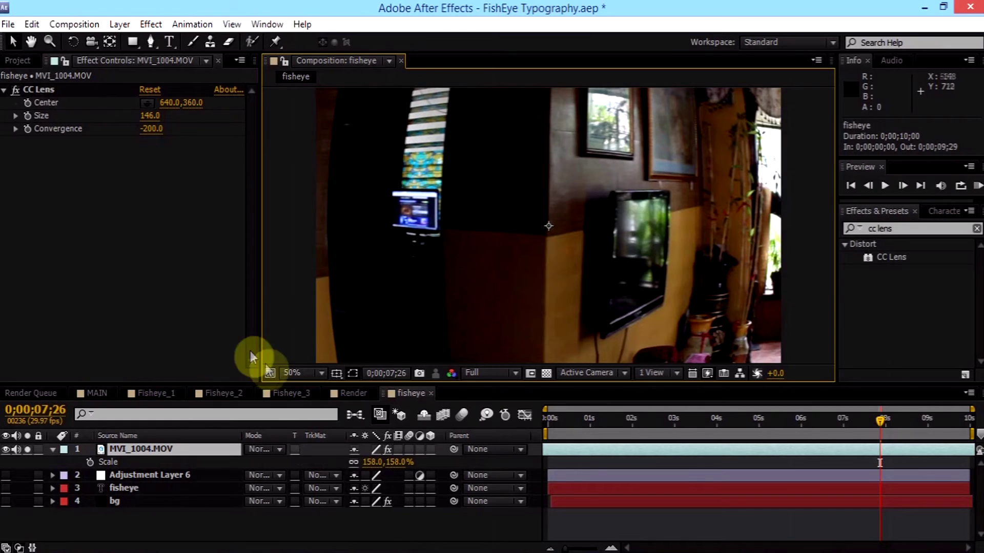
click(203, 288)
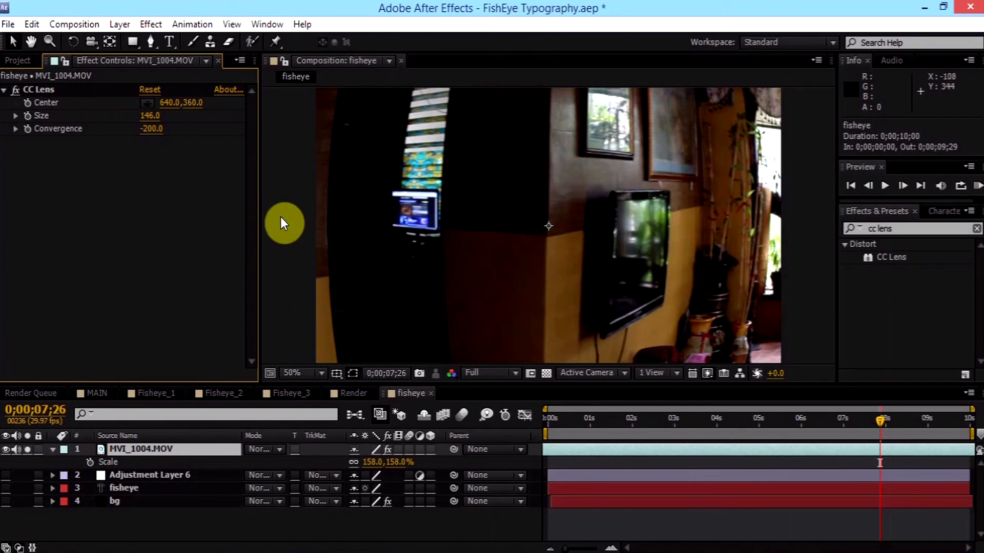
click(272, 174)
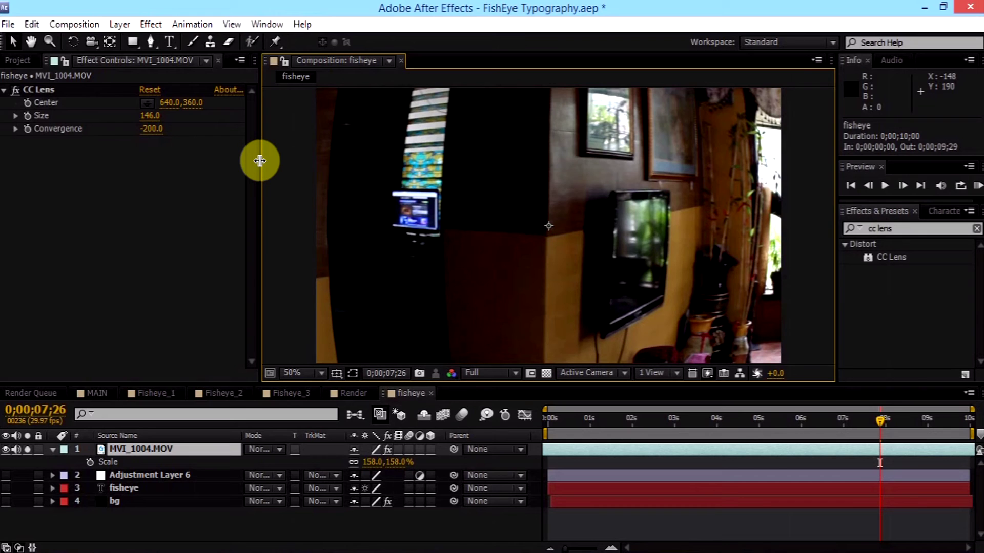
click(125, 149)
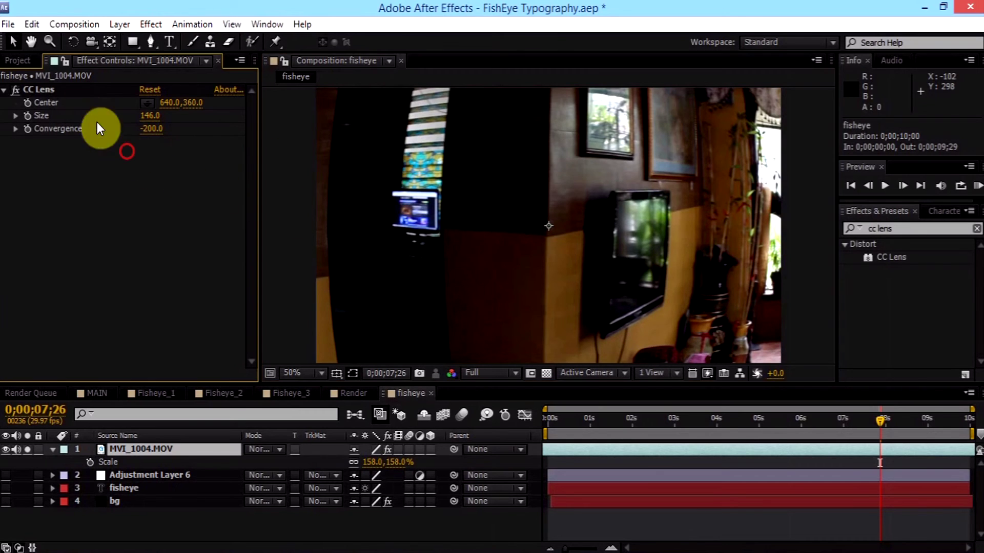
click(73, 121)
click(116, 207)
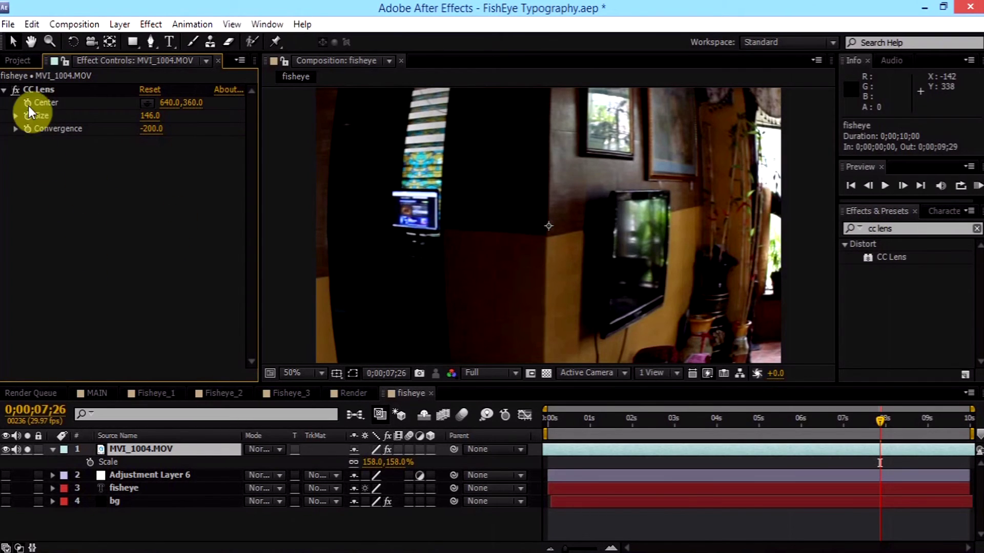
click(37, 90)
click(76, 200)
click(39, 91)
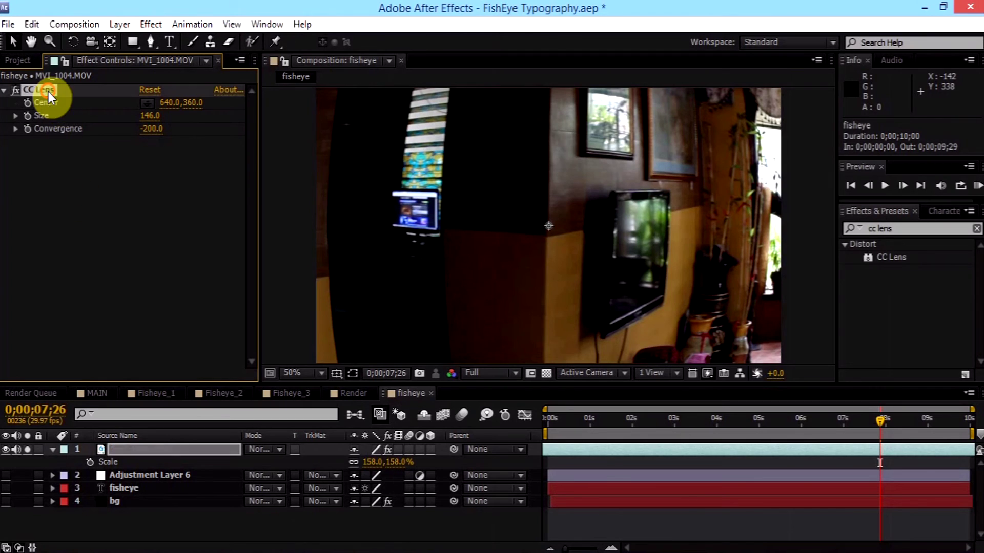
click(107, 243)
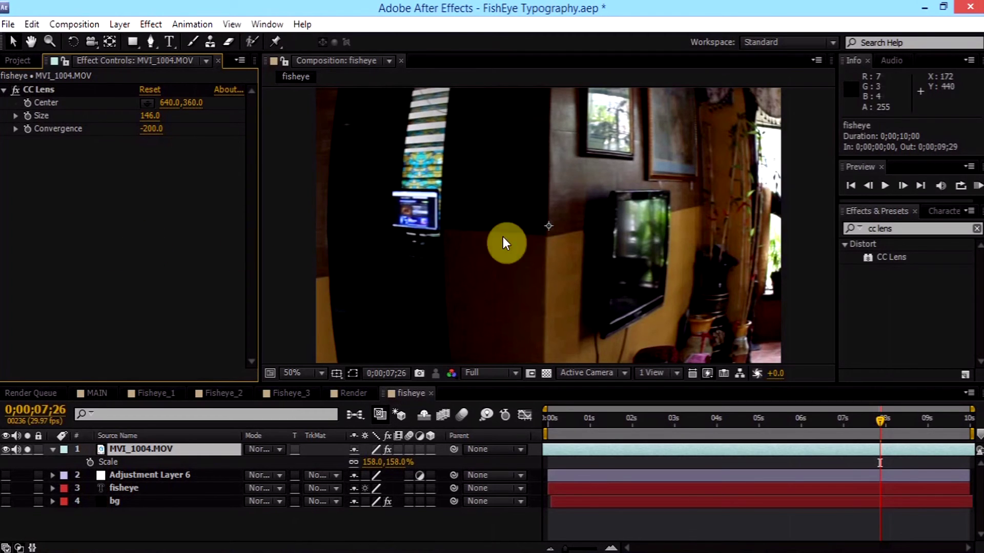
click(464, 193)
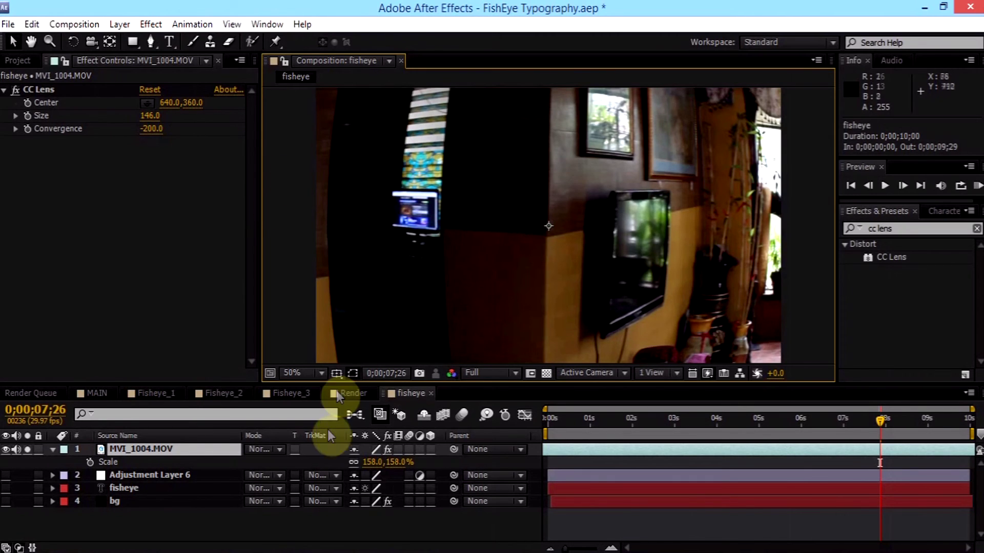
click(355, 529)
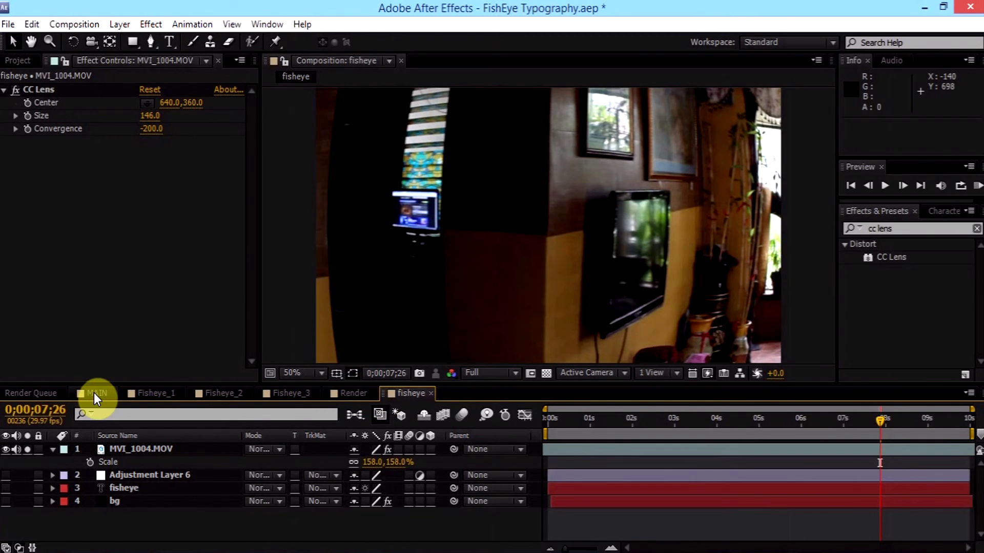
key(alt+Tab)
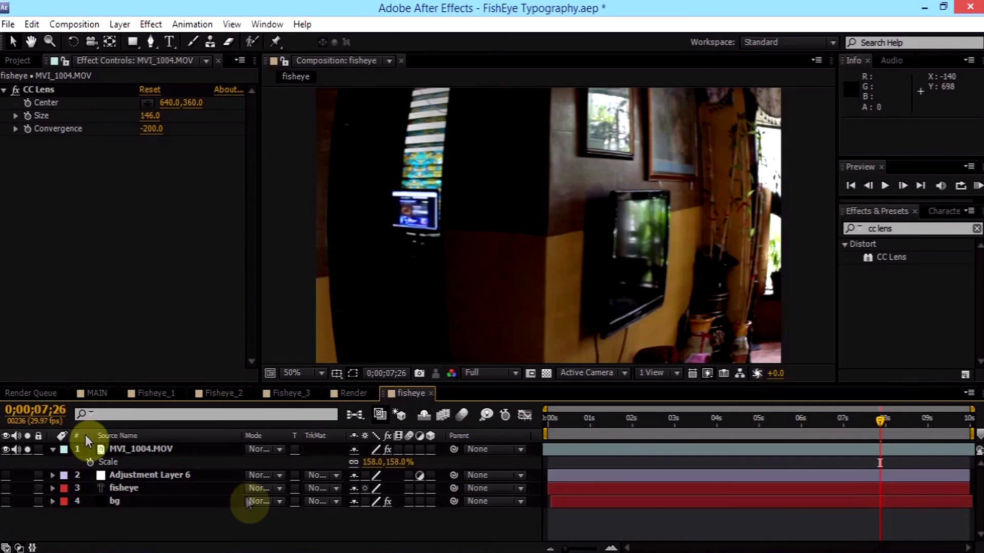
Switch the timeline to the MAIN composition tab
click(98, 392)
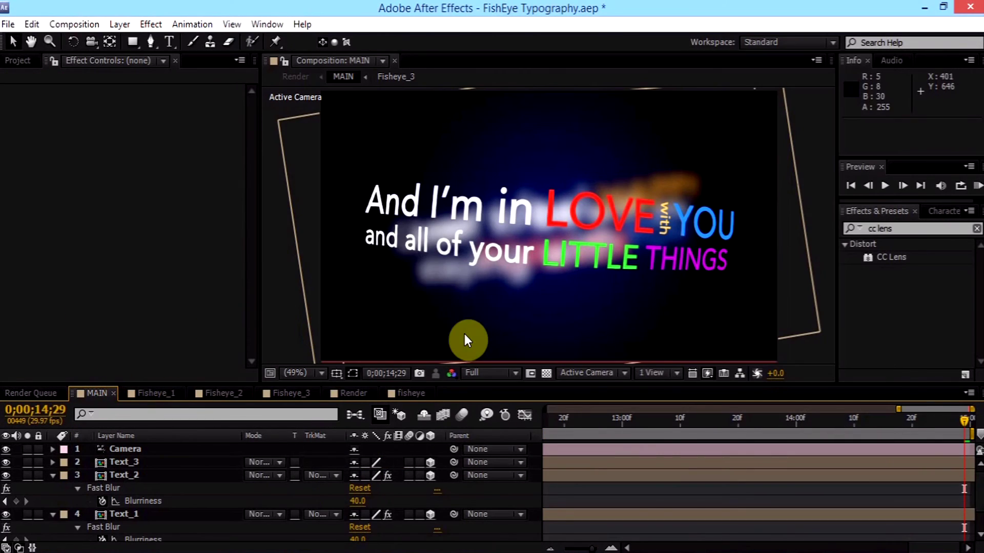
Show the whole 15-second timeline and move the time indicator back to about one second
drag(564, 436, 547, 424)
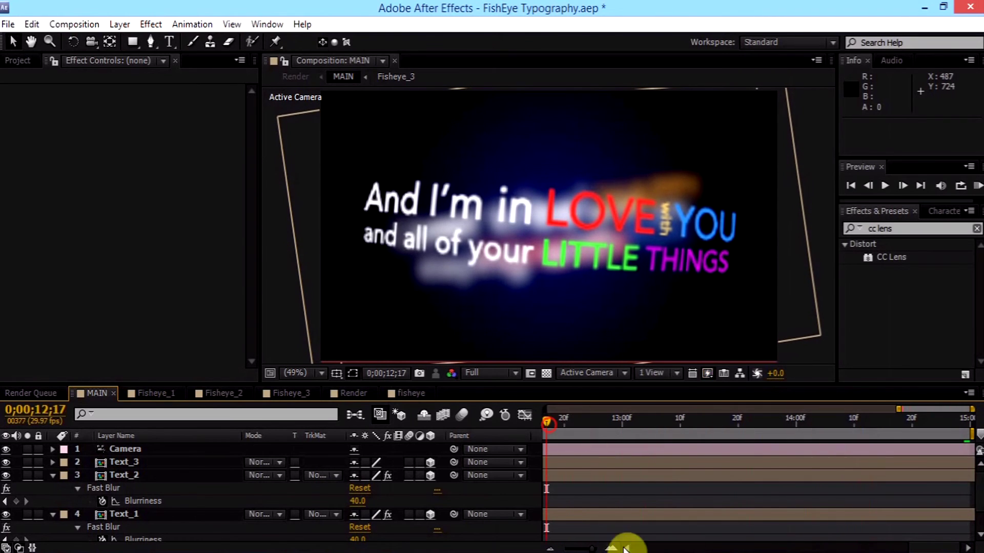
drag(571, 546, 525, 548)
drag(582, 437, 866, 447)
click(638, 450)
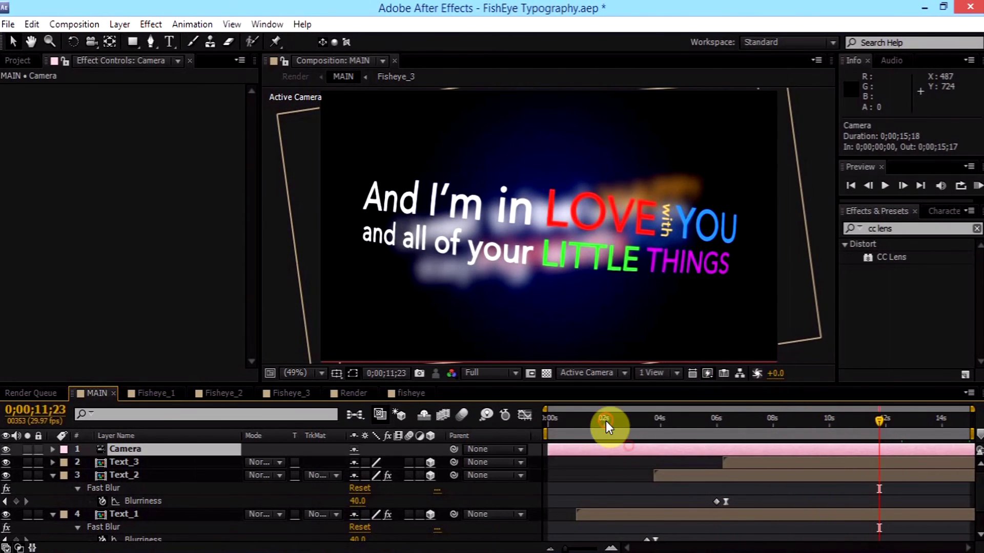
drag(606, 422, 638, 424)
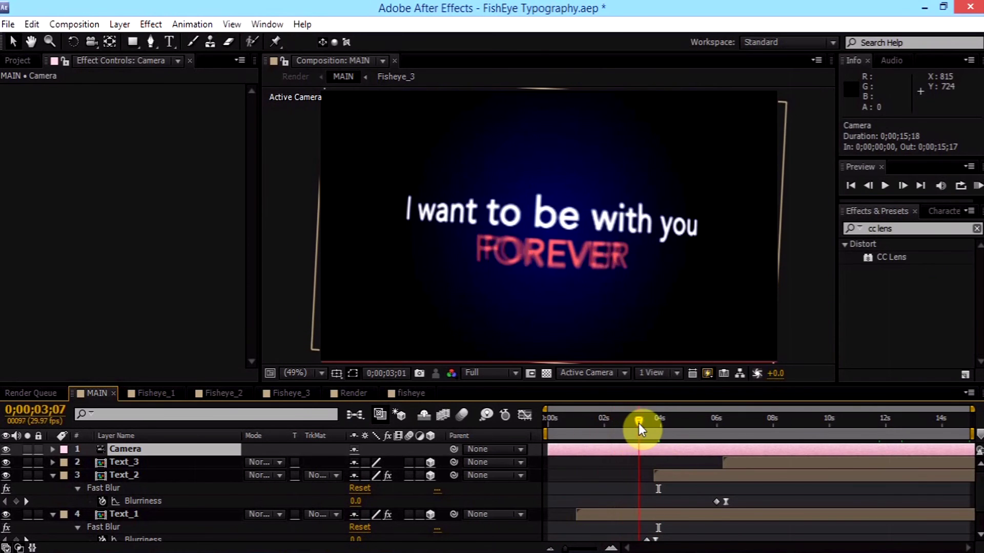
Collapse the Fast Blur settings on Text_2 and Text_1
click(615, 274)
click(150, 463)
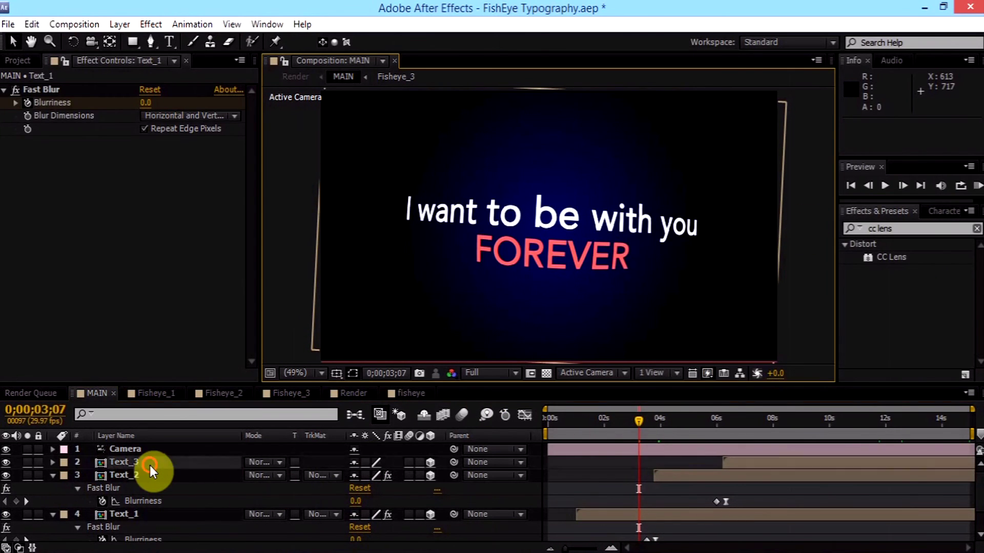
click(52, 476)
click(51, 490)
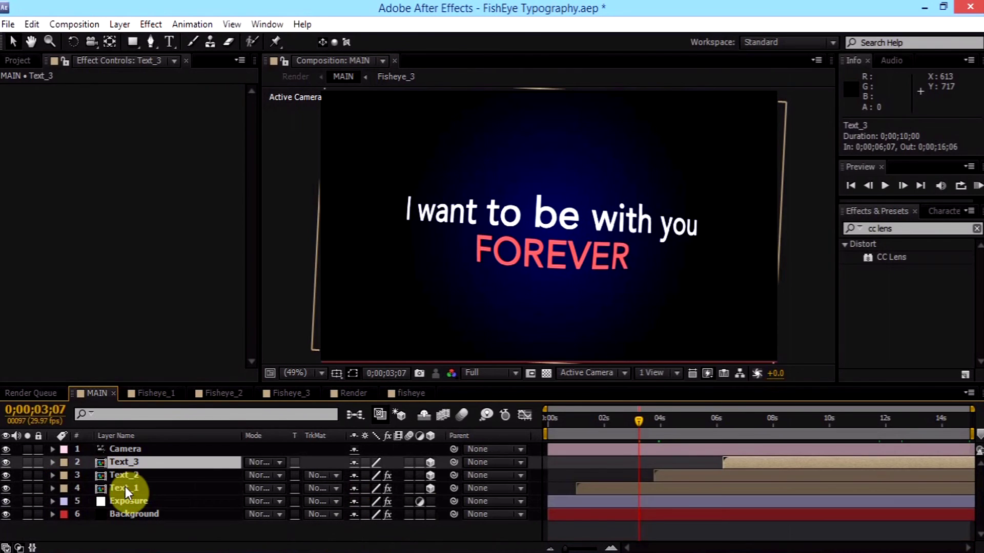
Open the Fisheye_3 precomp at 3;18 and inspect its CC Lens settings
double_click(128, 461)
click(128, 462)
click(98, 393)
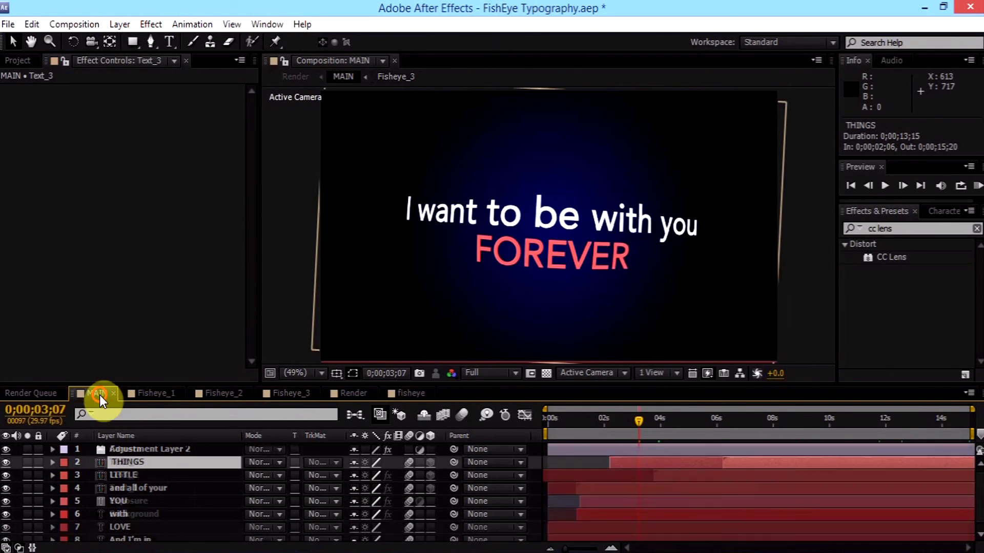
click(290, 393)
drag(622, 423, 649, 423)
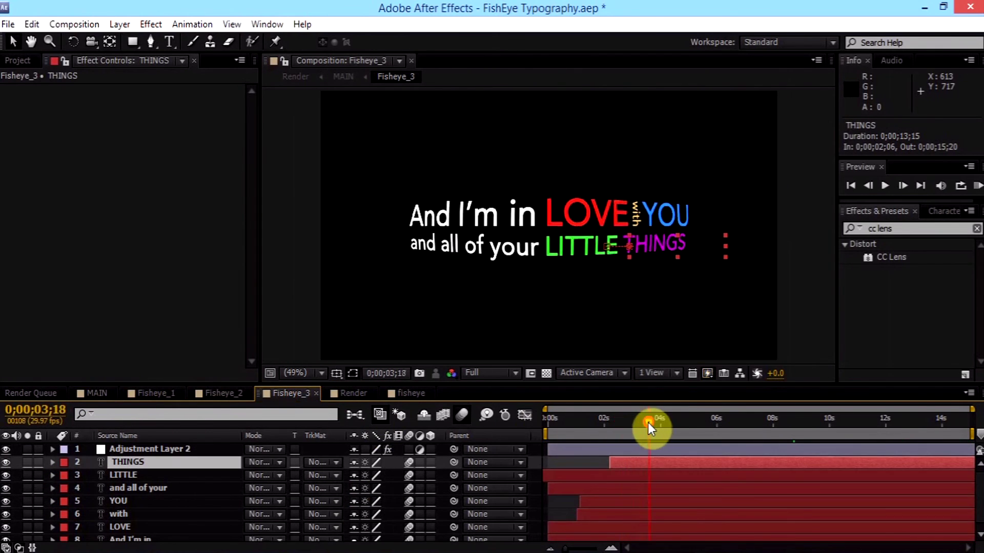
click(170, 451)
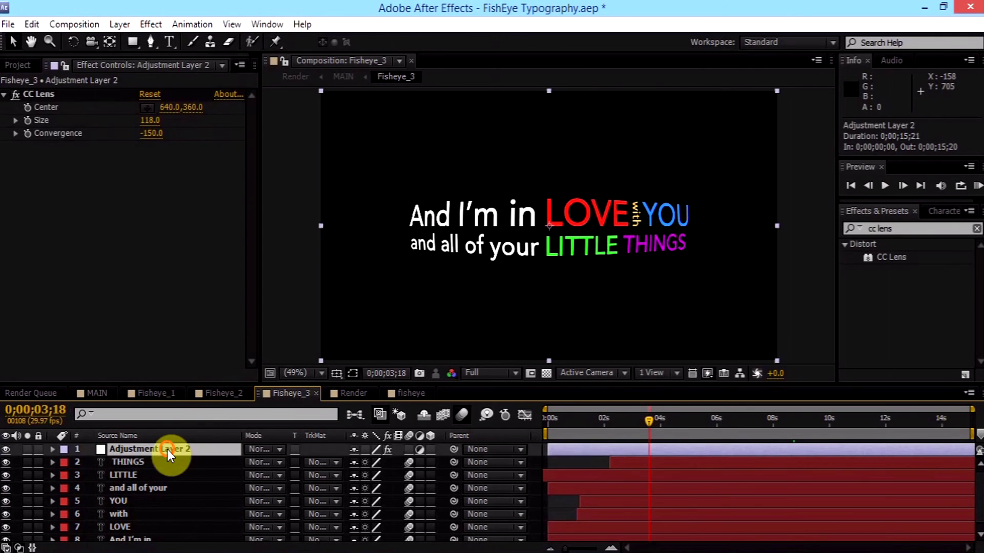
click(38, 94)
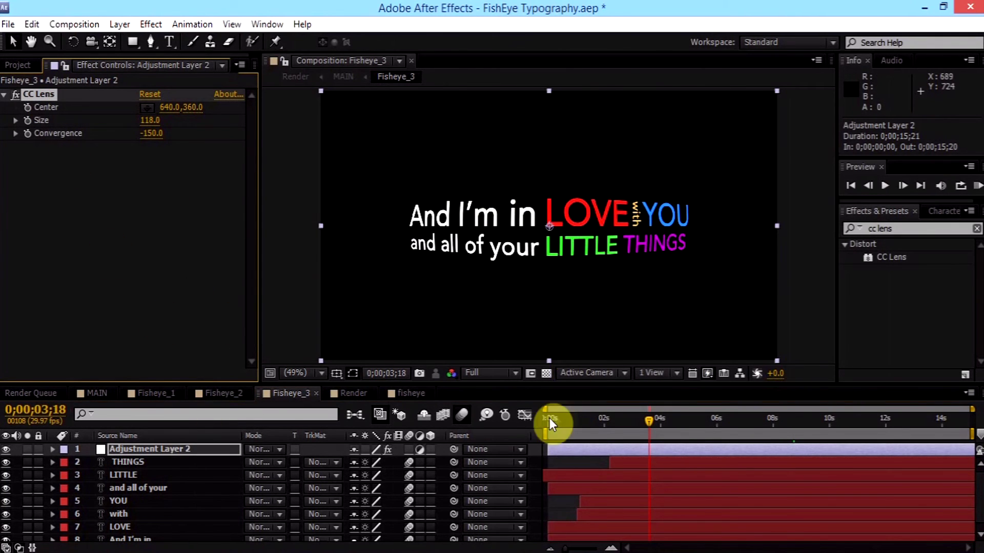
In MAIN, review the Background Ramp, Exposure, Text and Camera layer settings
click(86, 396)
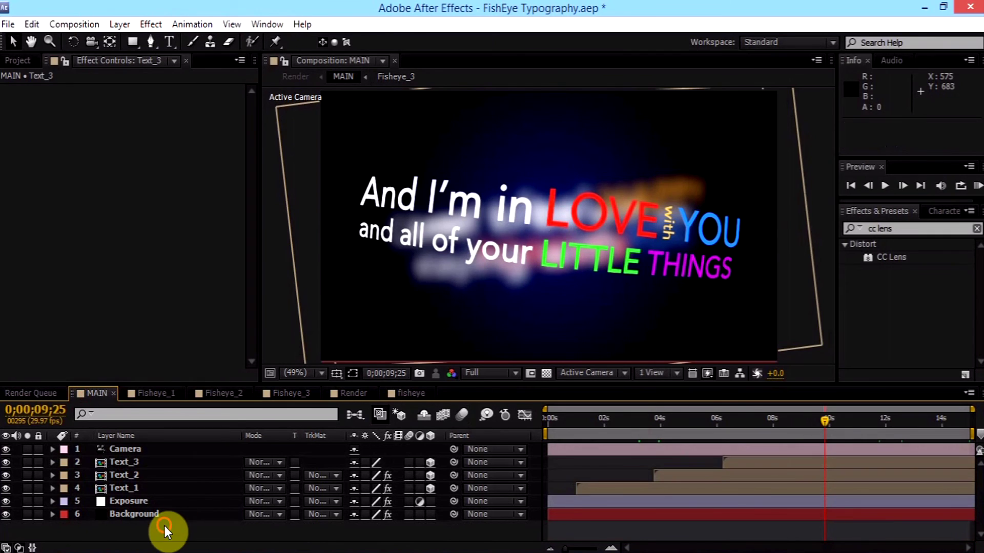
click(151, 516)
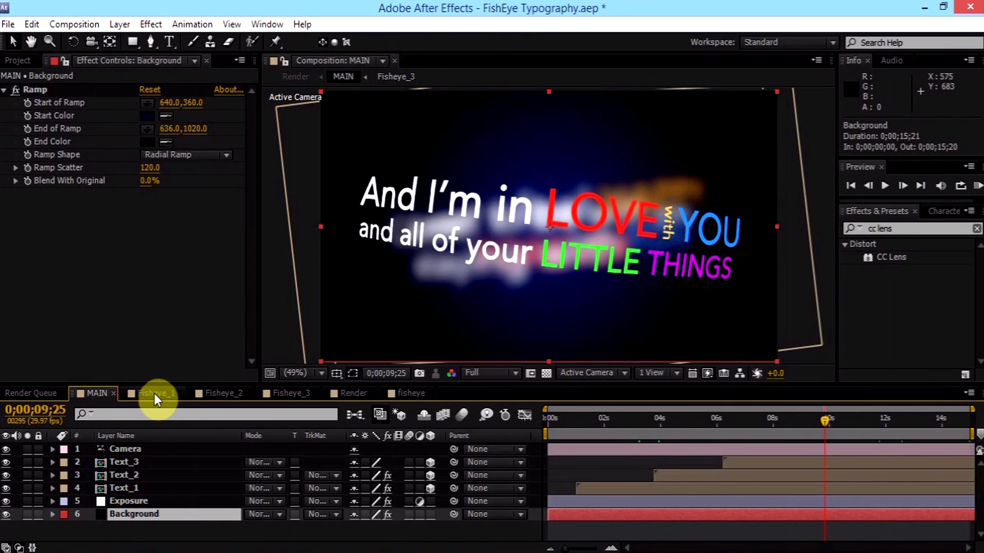
click(538, 234)
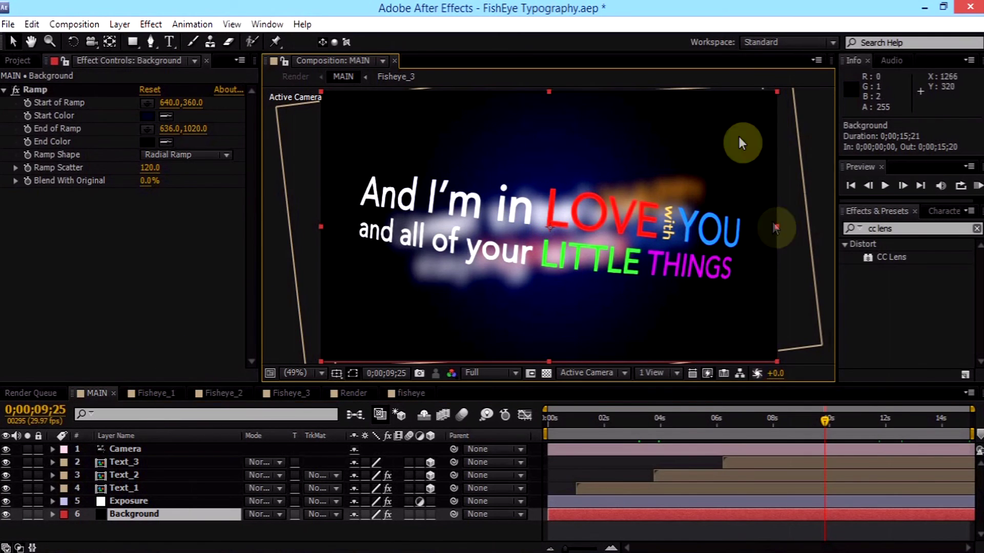
click(173, 306)
click(147, 501)
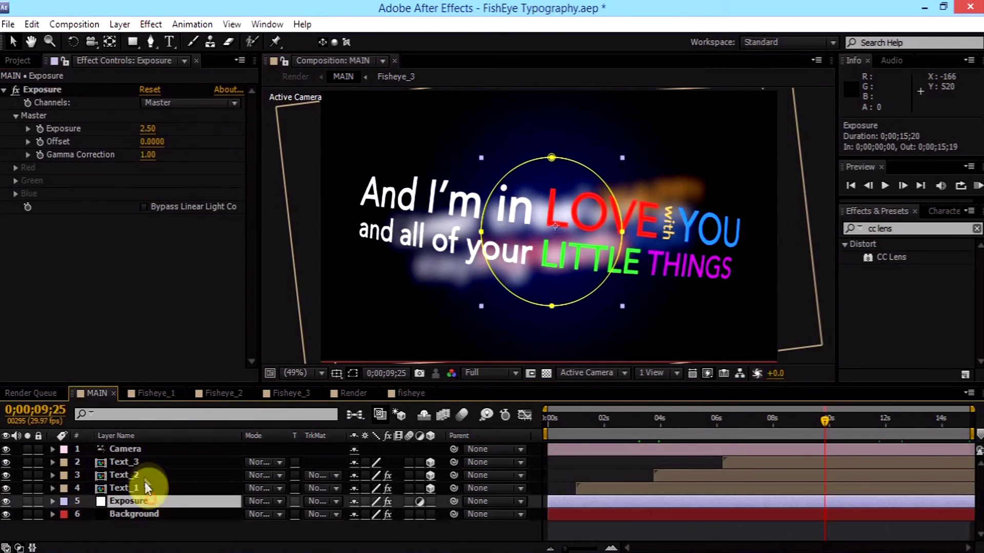
click(145, 461)
click(145, 474)
click(145, 449)
click(146, 472)
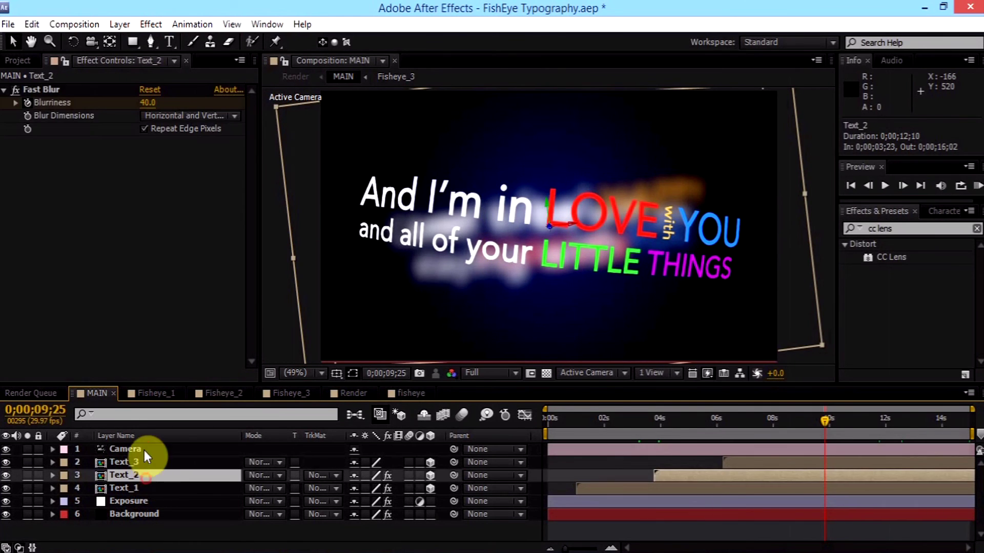
click(143, 451)
drag(593, 440, 589, 417)
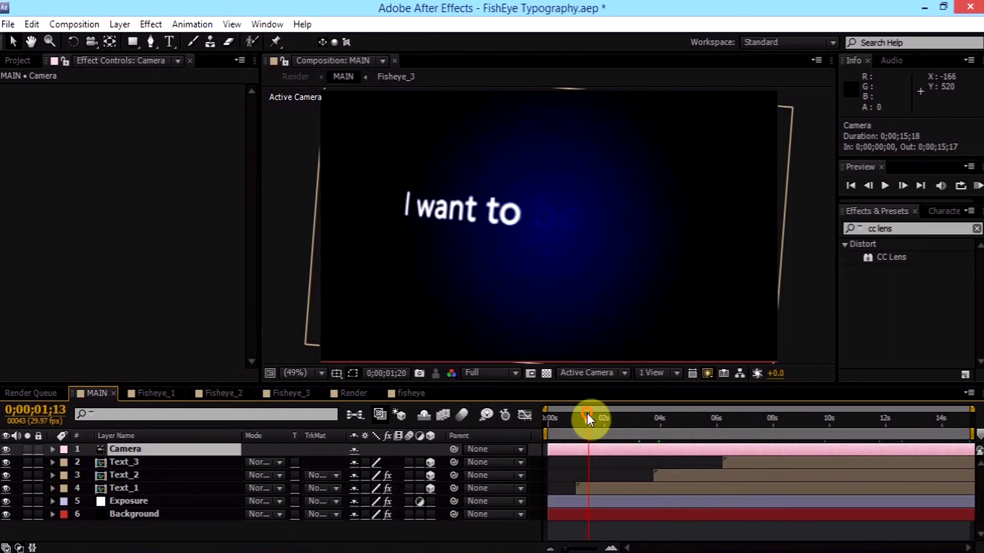
Check Fisheye_2's CC Lens at 7;05, then return to MAIN and maximize the viewer
click(215, 393)
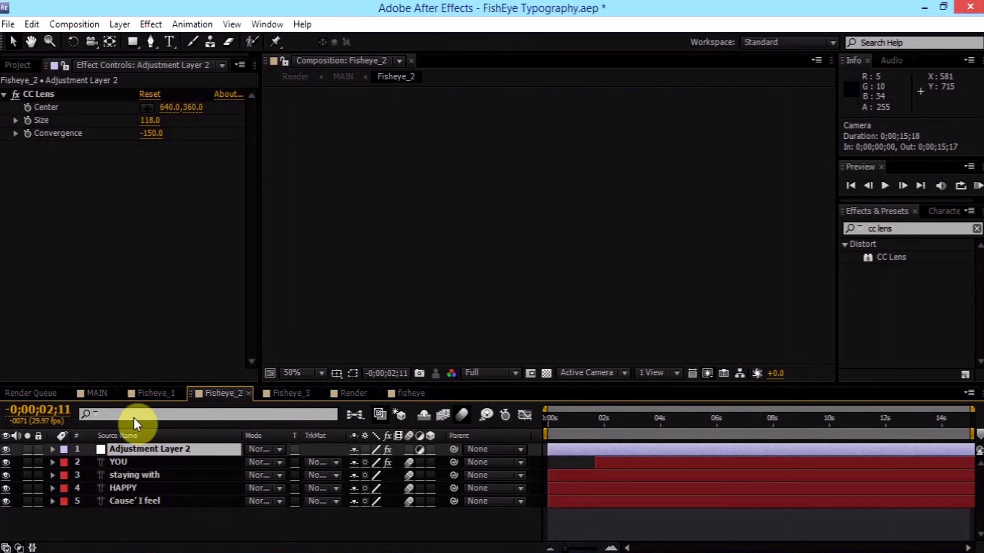
click(41, 95)
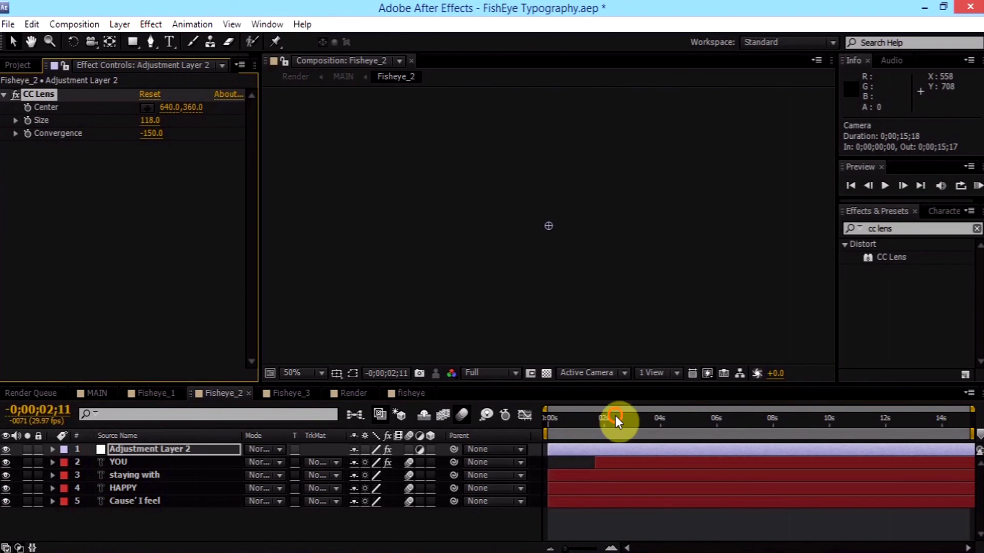
drag(616, 419, 750, 421)
click(589, 198)
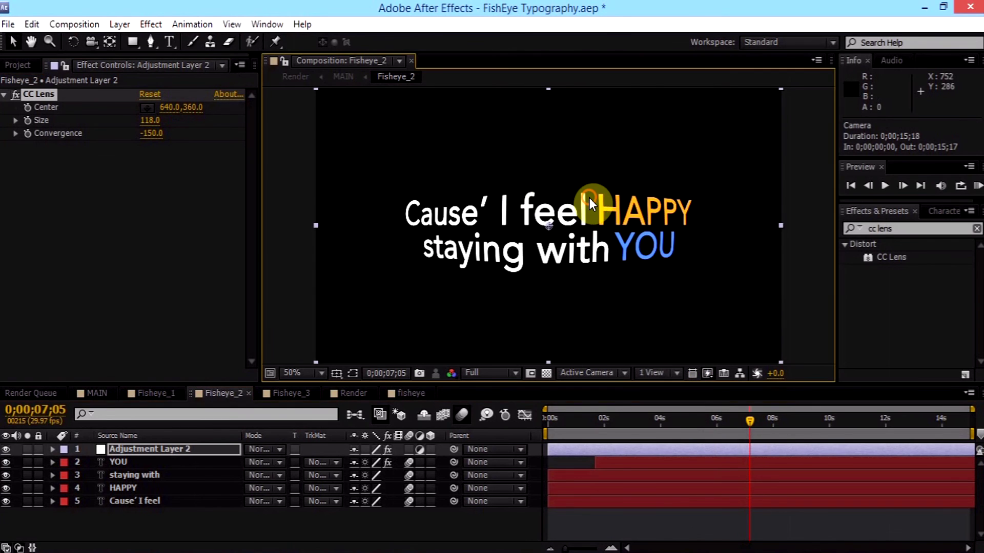
key(period)
click(472, 271)
key(comma)
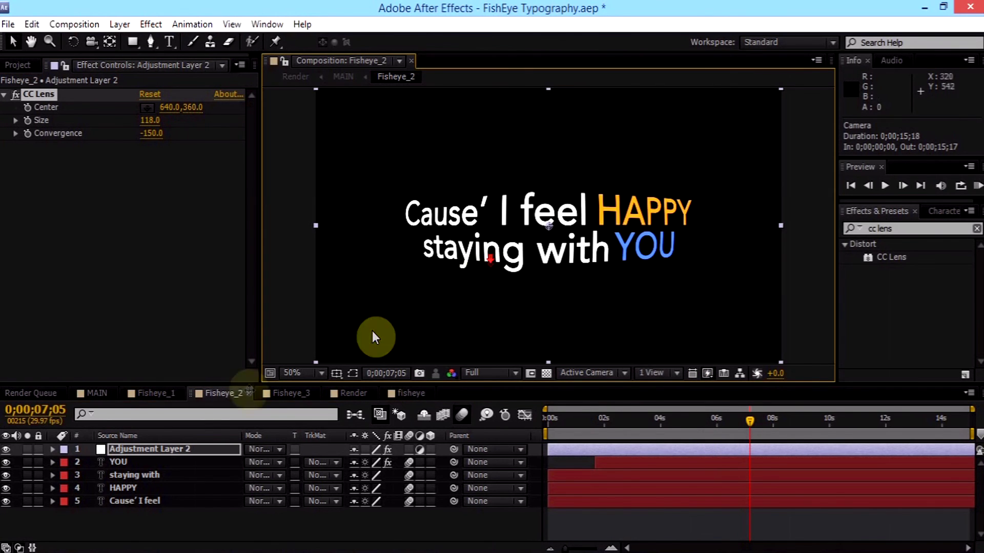
click(98, 393)
key(grave)
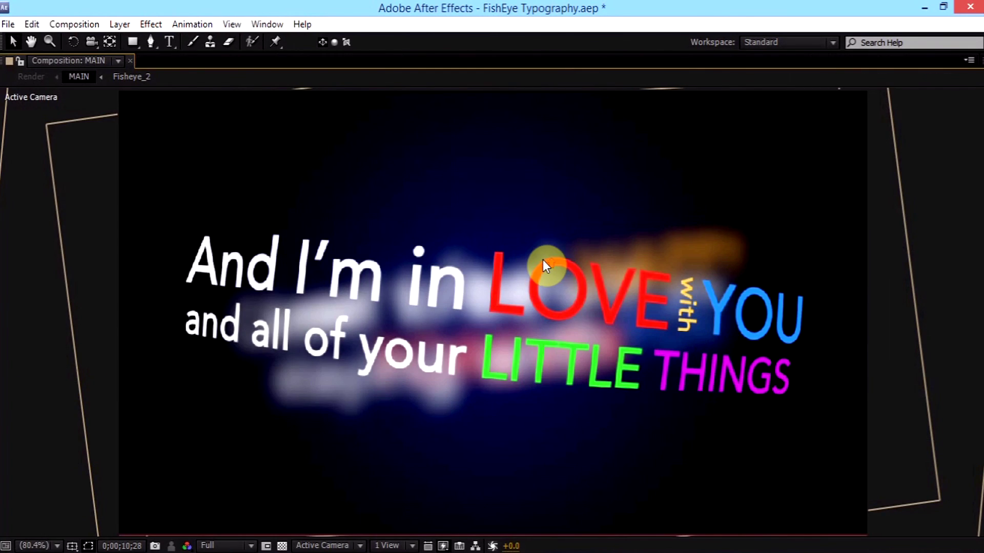
Pan across the LOVE lyrics, restore the panel layout, and set viewer magnification to Fit
scroll(543, 259, up, 2)
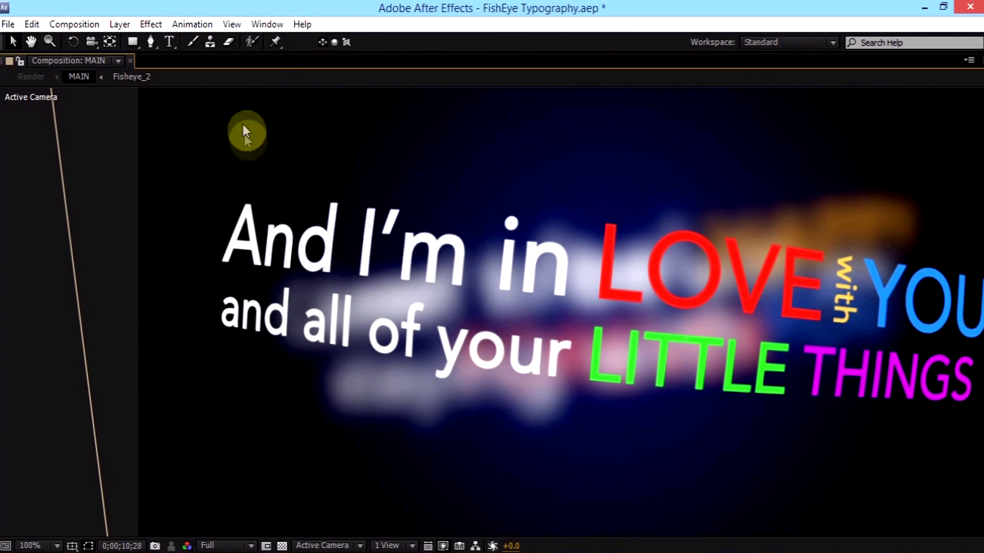
drag(677, 269, 368, 270)
click(434, 253)
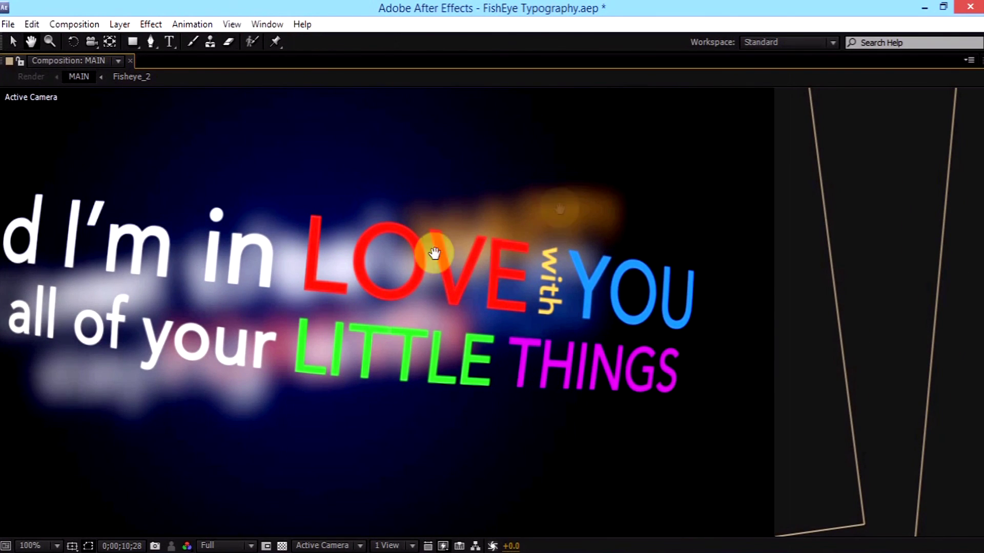
click(463, 311)
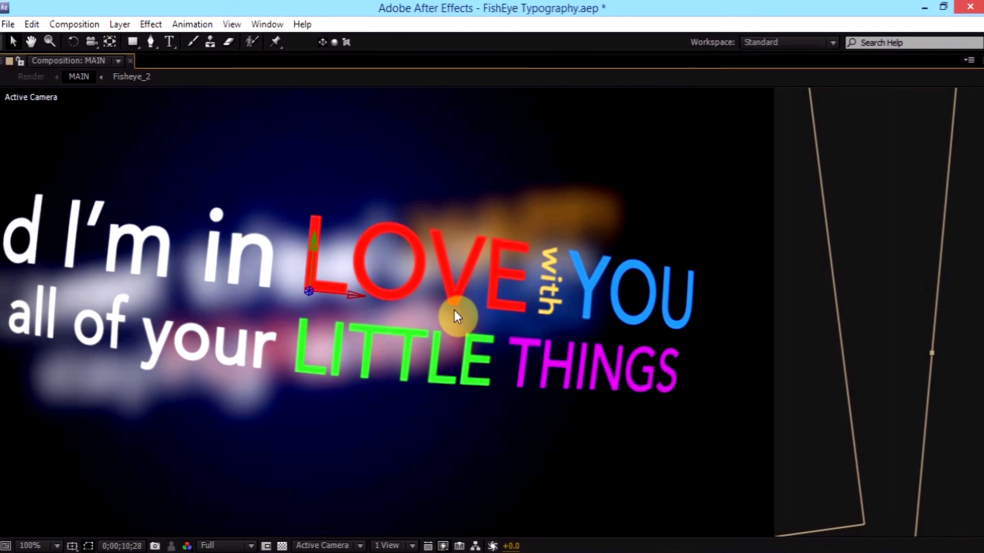
key(grave)
click(301, 373)
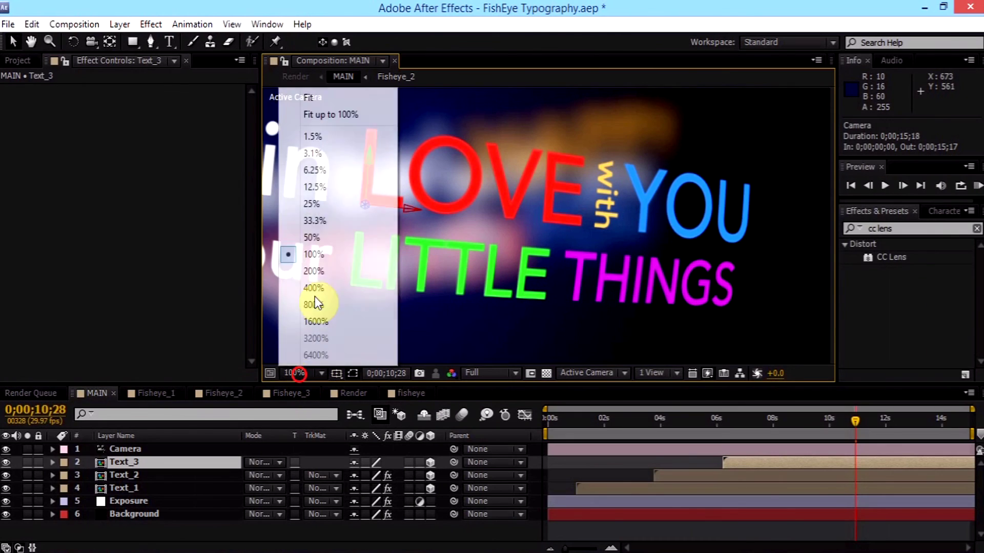
click(322, 97)
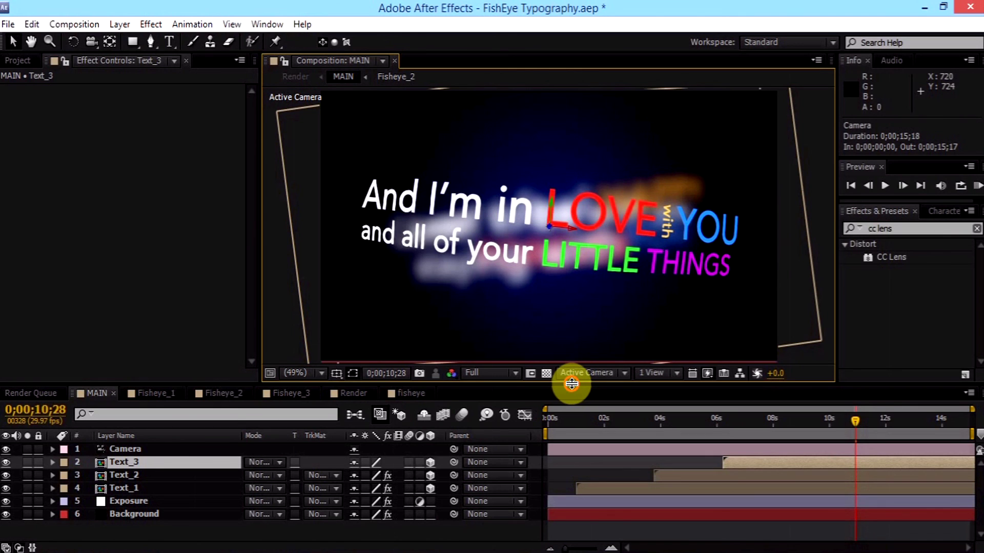
Drag the viewer/timeline border down slightly and undo the accidental Text_3 nudge
drag(571, 384, 591, 398)
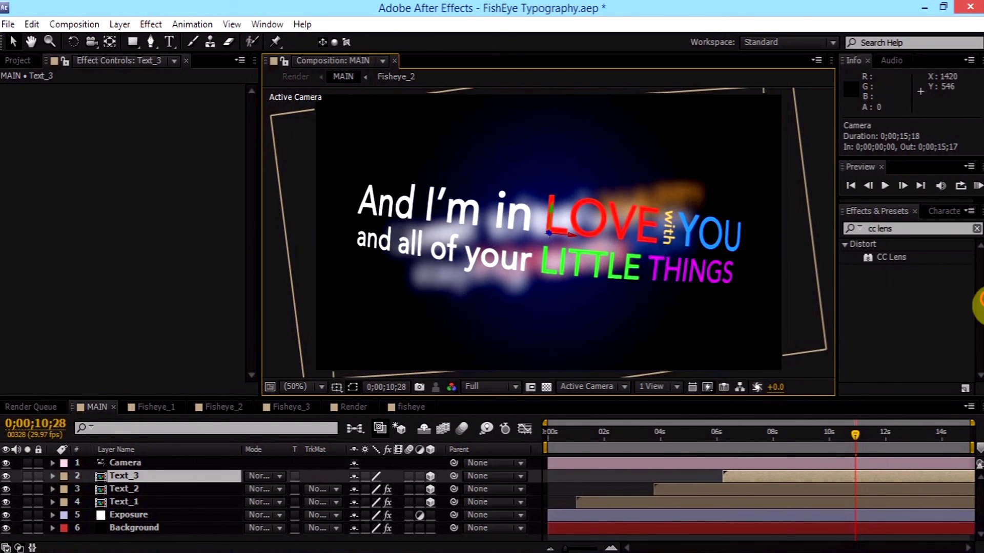
drag(604, 258, 606, 259)
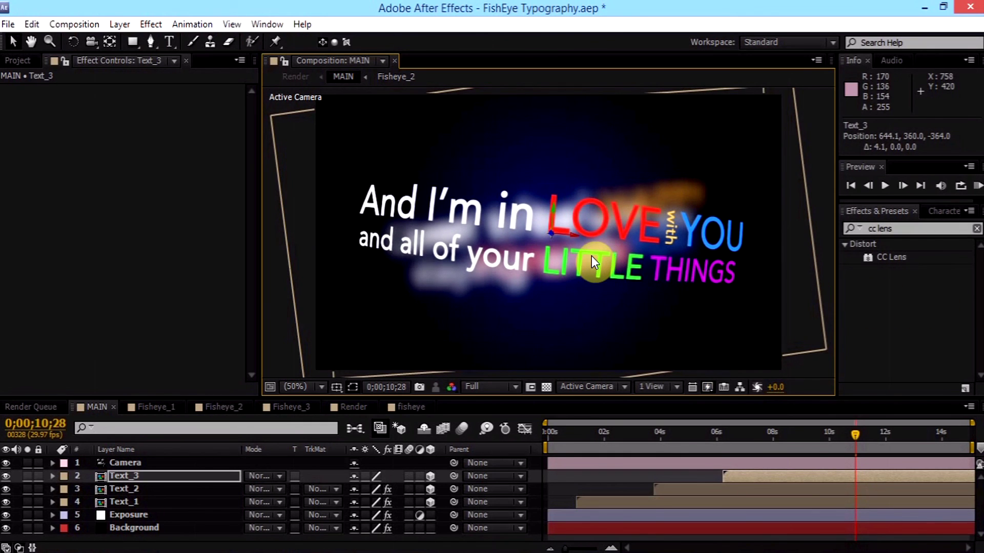
key(ctrl+z)
click(863, 284)
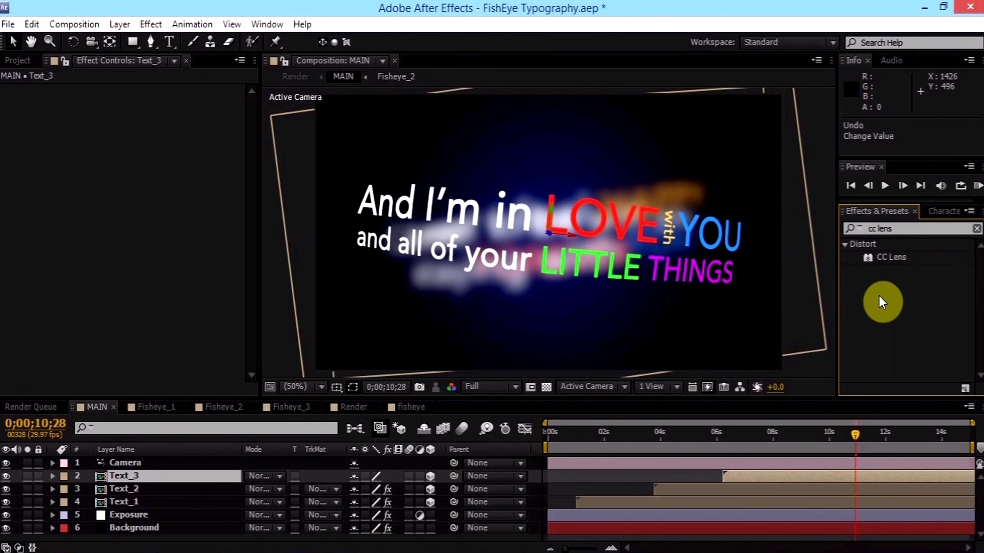
click(591, 248)
click(295, 257)
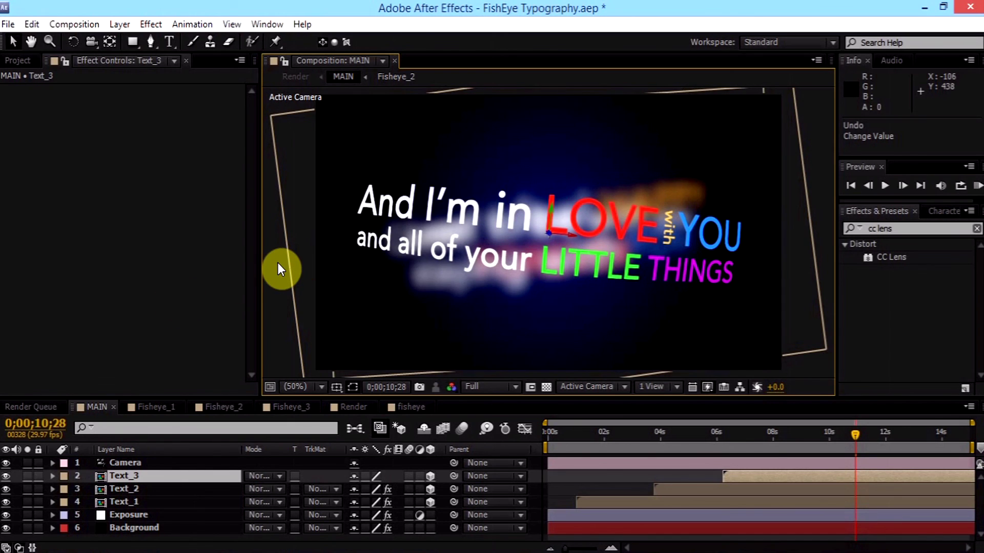
click(278, 107)
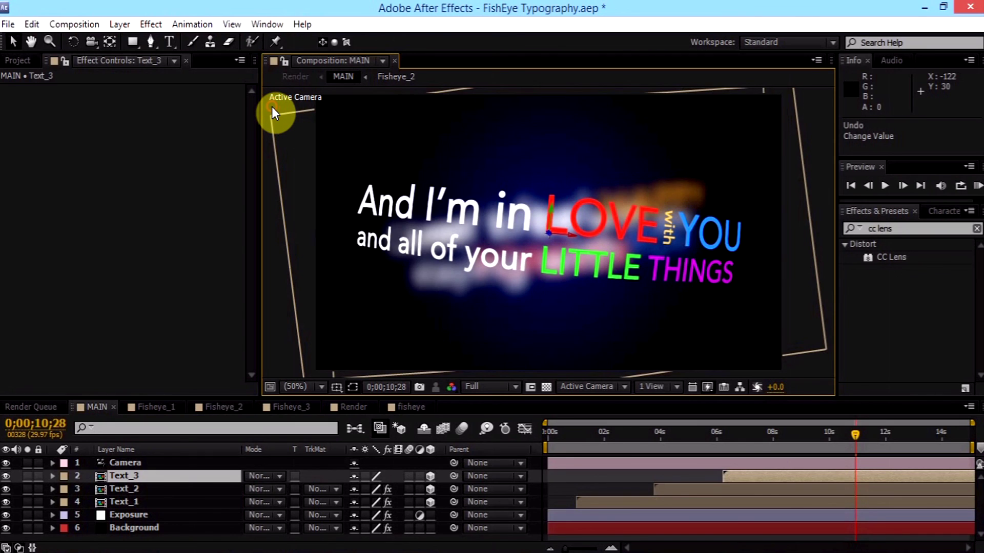